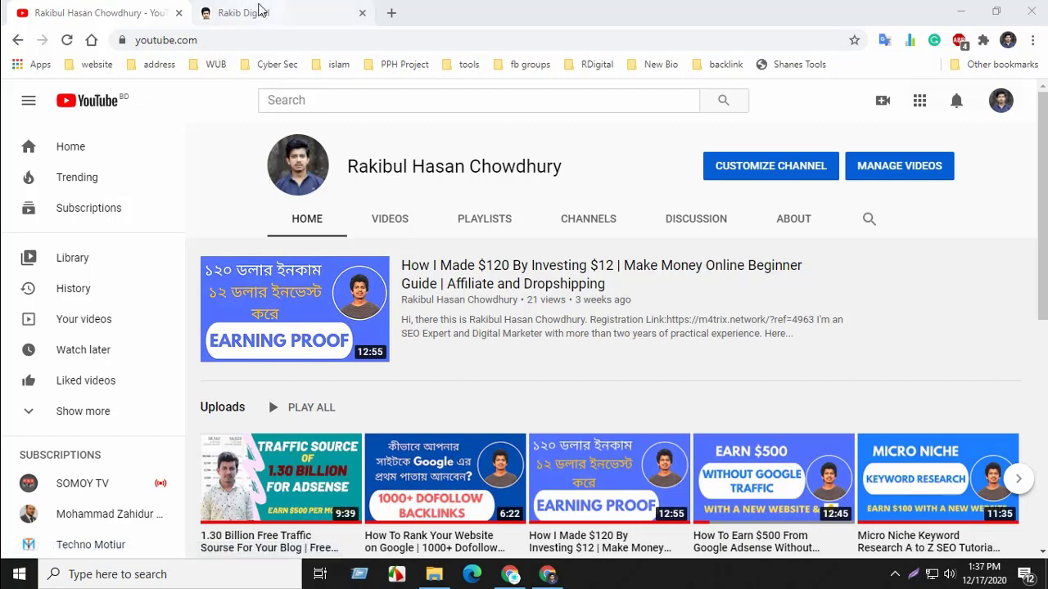
{"action": "left_click", "coordinate": [257, 12]}
{"action": "scroll", "coordinate": [339, 258], "scroll_direction": "down", "scroll_amount": 3}
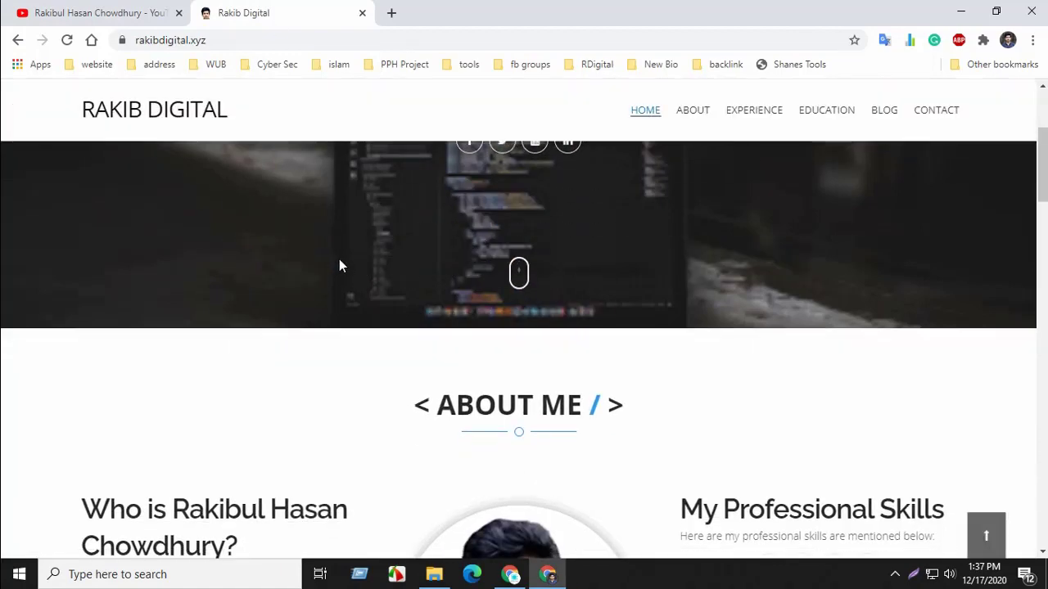
{"action": "scroll", "coordinate": [338, 259], "scroll_direction": "down", "scroll_amount": 4}
{"action": "scroll", "coordinate": [339, 259], "scroll_direction": "up", "scroll_amount": 3}
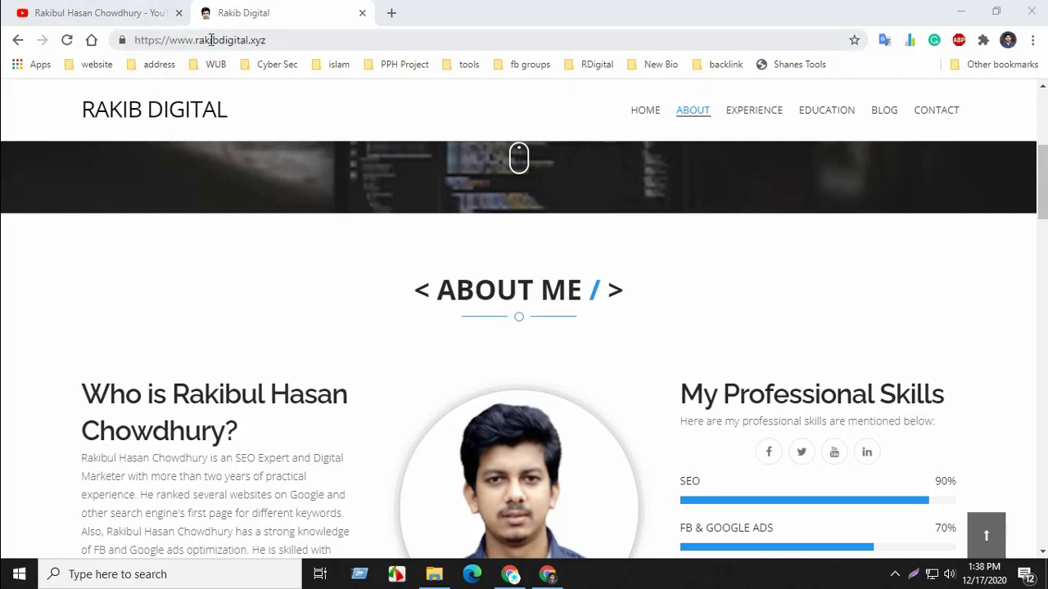
{"action": "left_click", "coordinate": [144, 46]}
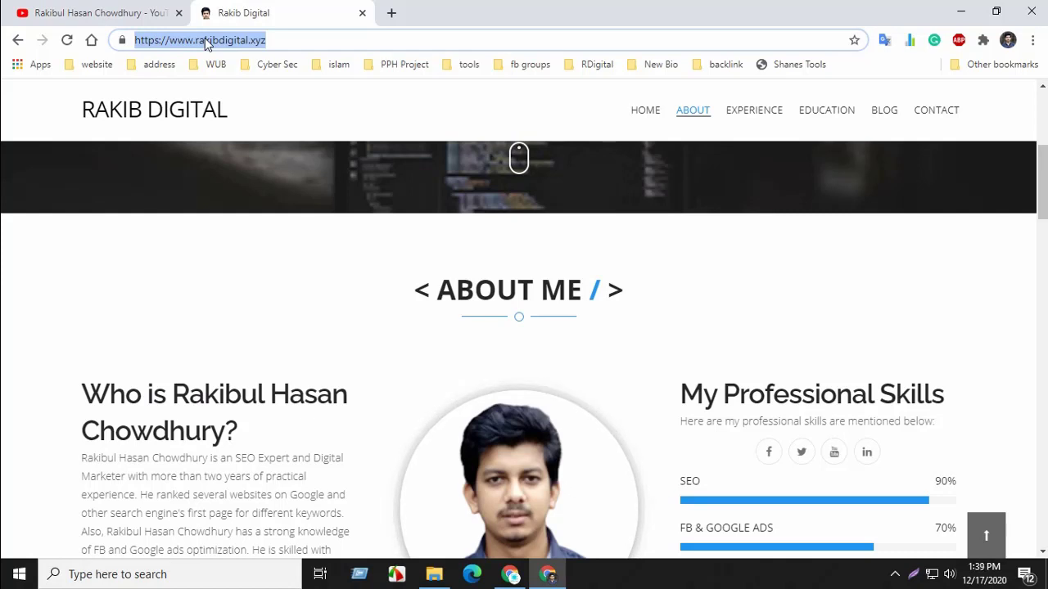
{"action": "left_click", "coordinate": [357, 397]}
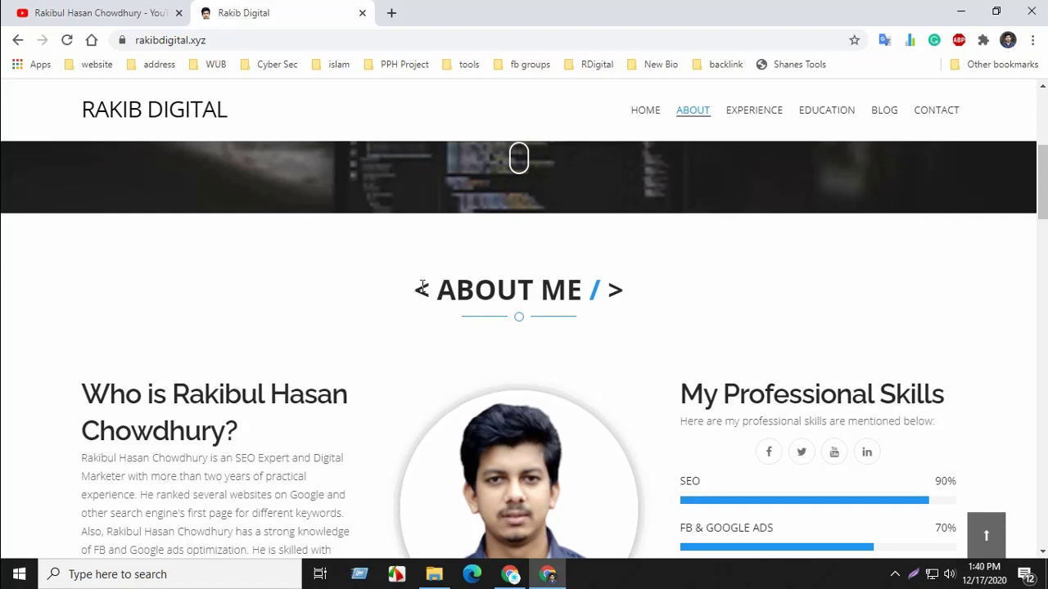
Step: Open the crazynames.xyz WordPress login page in a new tab and log in to its dashboard
{"action": "left_click", "coordinate": [391, 13]}
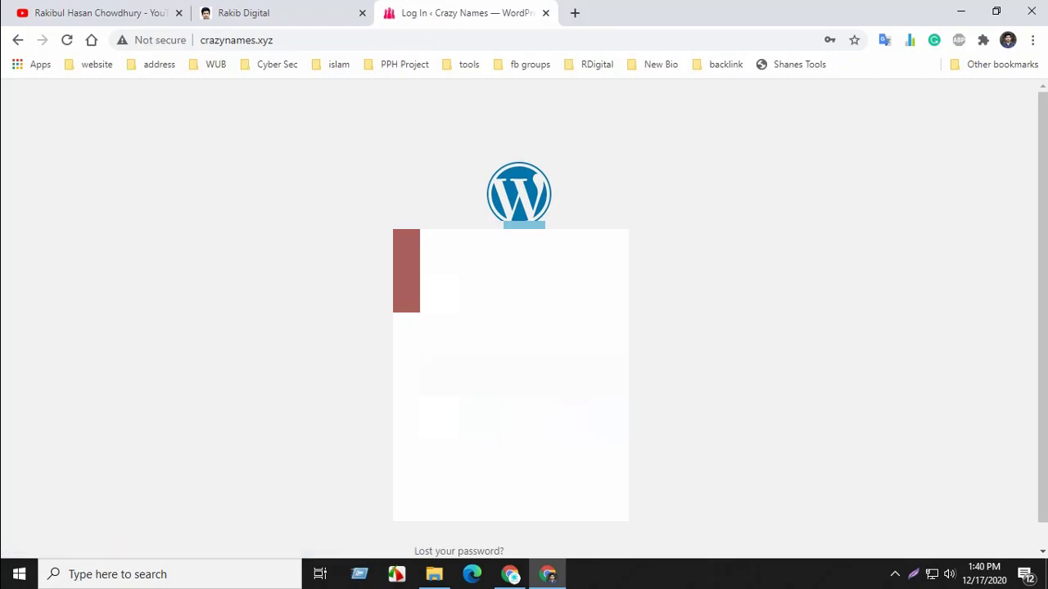
{"action": "key", "text": "Return"}
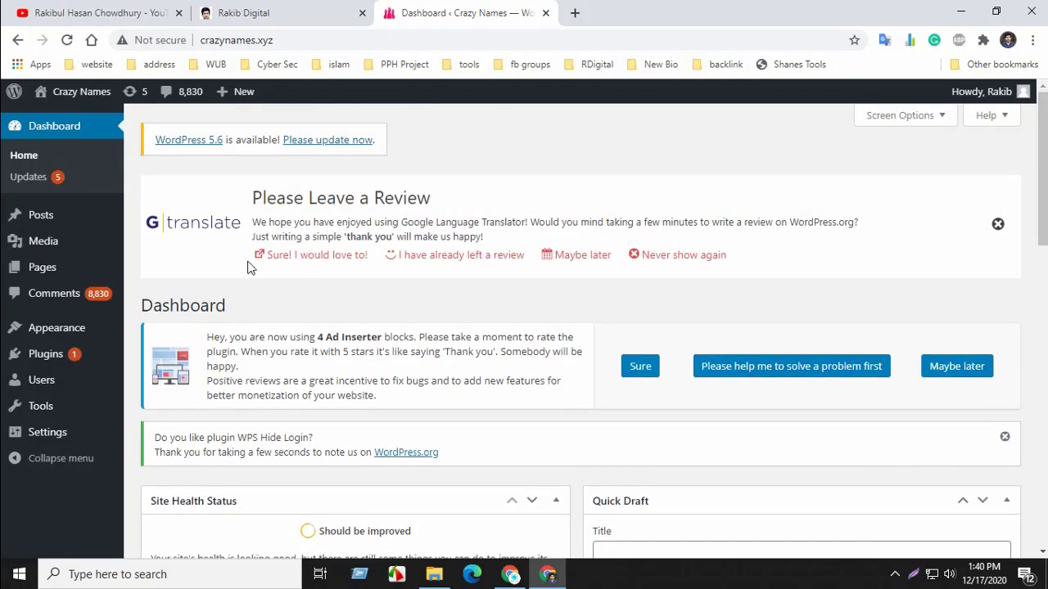
Step: Open the hosting account's cPanel in another new tab from the saved website bookmarks
{"action": "left_click", "coordinate": [575, 13]}
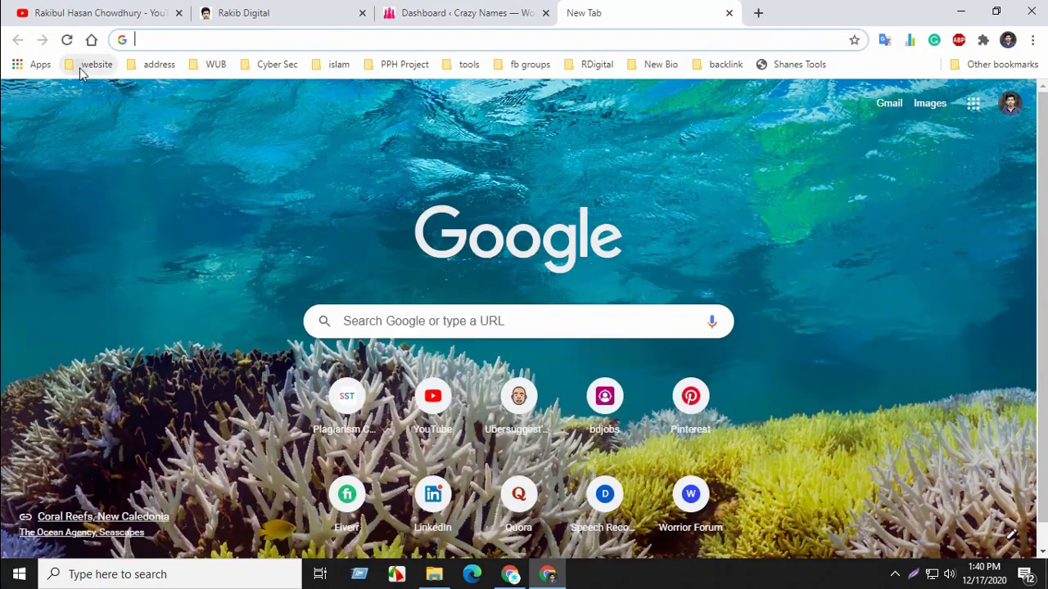
{"action": "left_click", "coordinate": [80, 68]}
{"action": "left_click", "coordinate": [101, 89]}
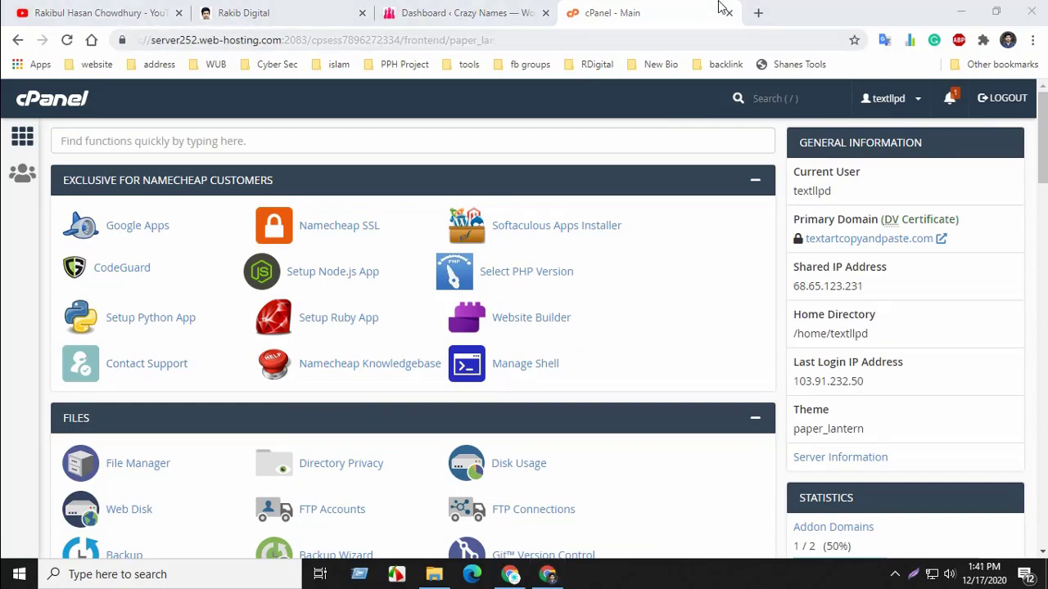
Step: Open zerossl.com in a new tab
{"action": "left_click", "coordinate": [756, 14]}
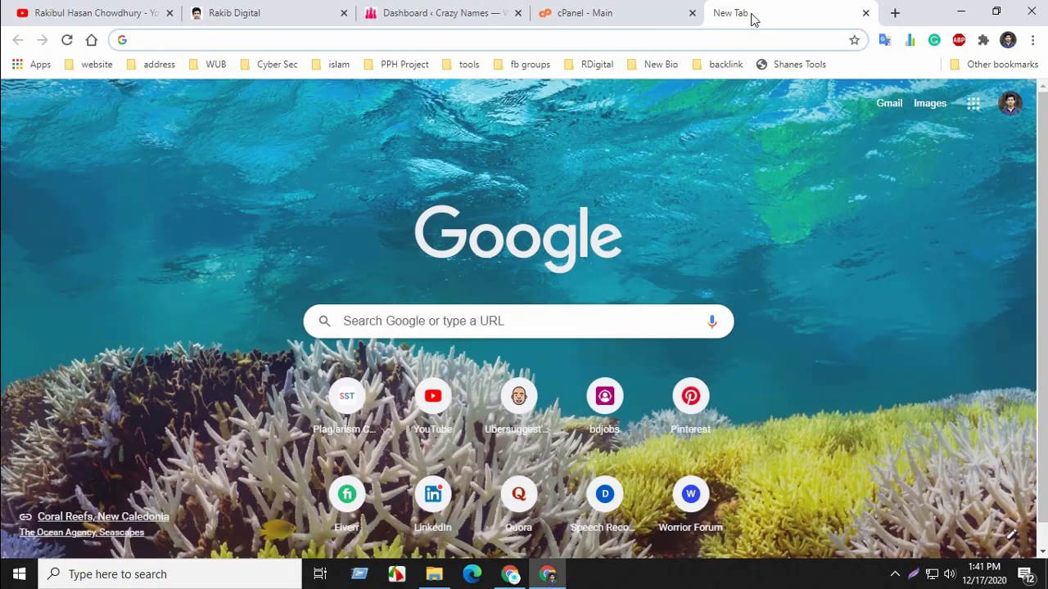
{"action": "type", "text": "z"}
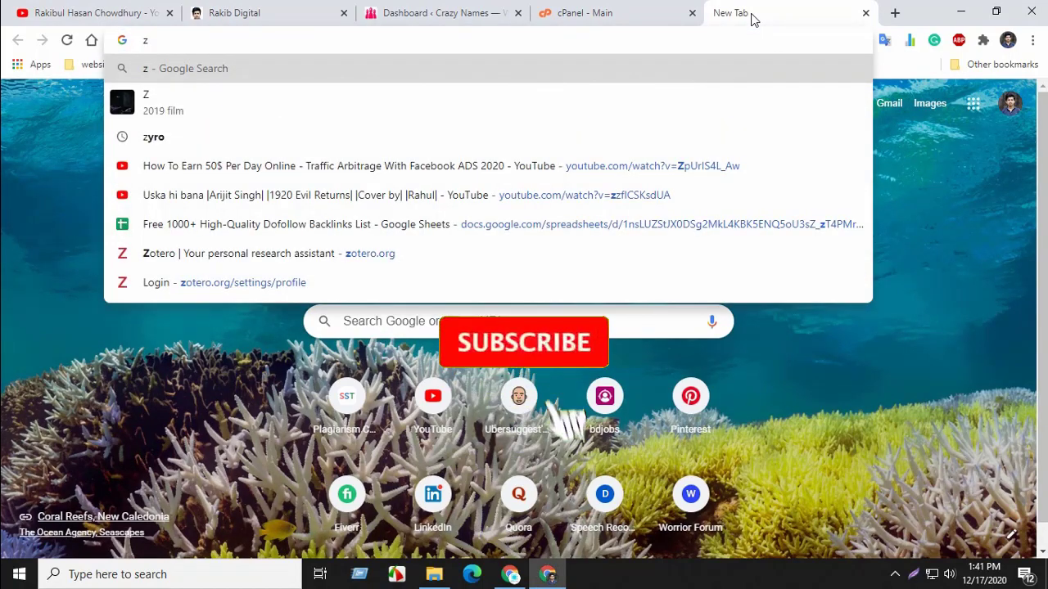
{"action": "type", "text": "eross"}
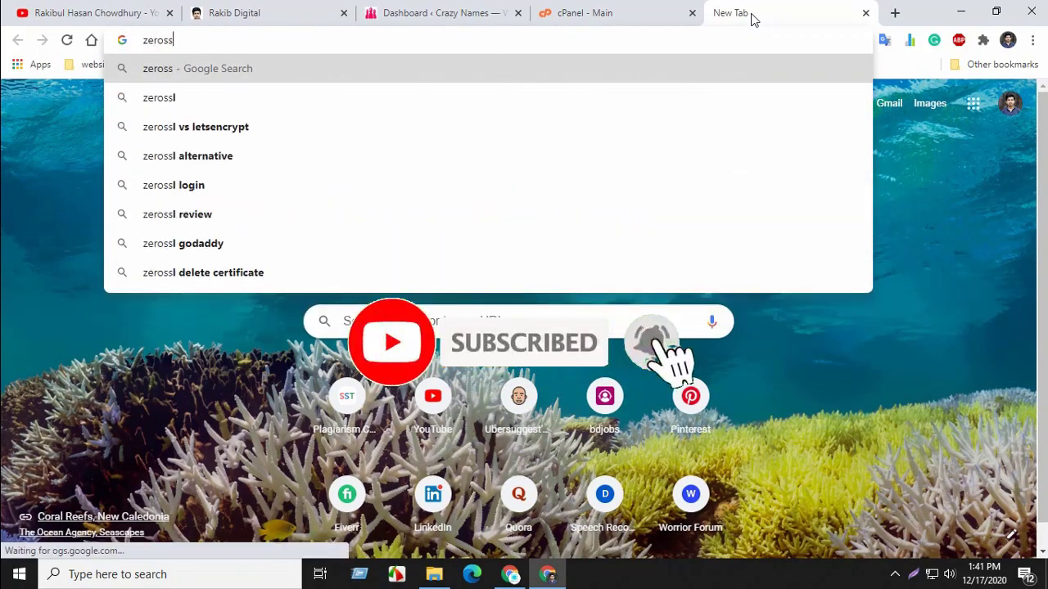
{"action": "type", "text": "l.com"}
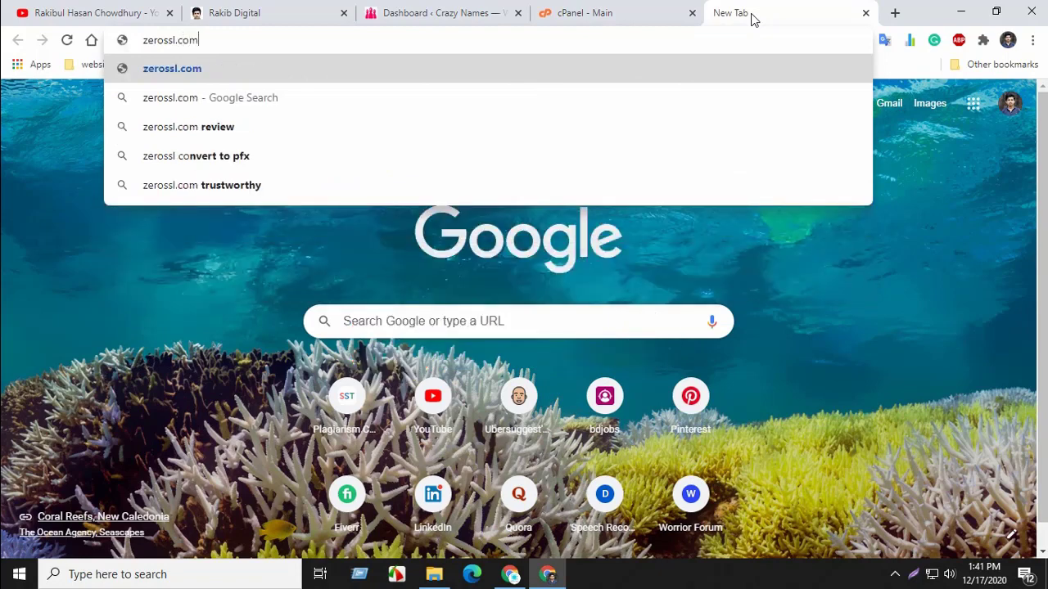
{"action": "key", "text": "Return"}
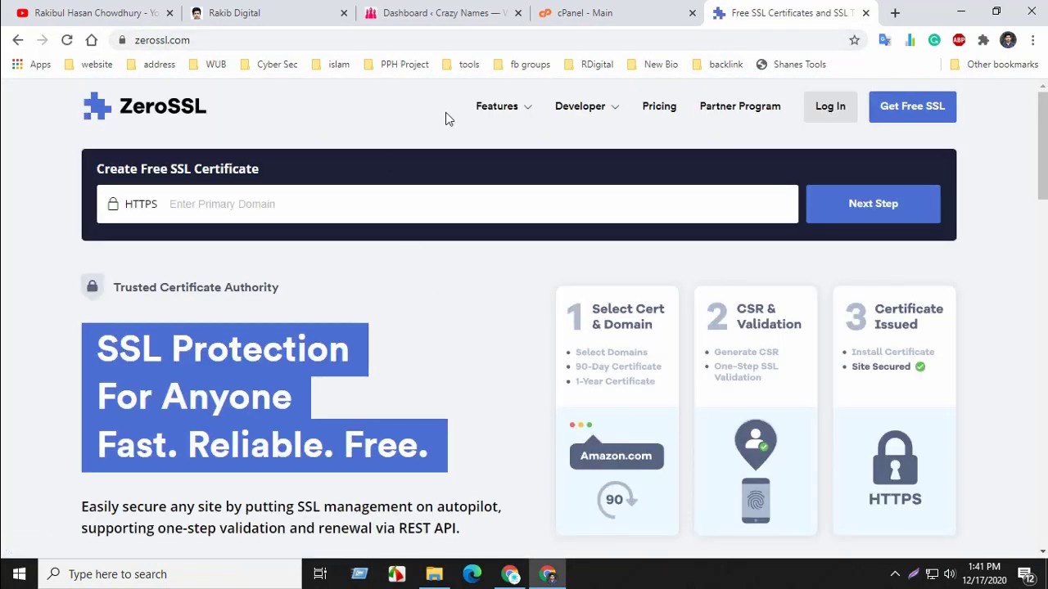
Step: Start a free SSL certificate with crazynames.xyz as the primary domain and continue to account creation
{"action": "left_click", "coordinate": [373, 208]}
{"action": "type", "text": "crazynam"}
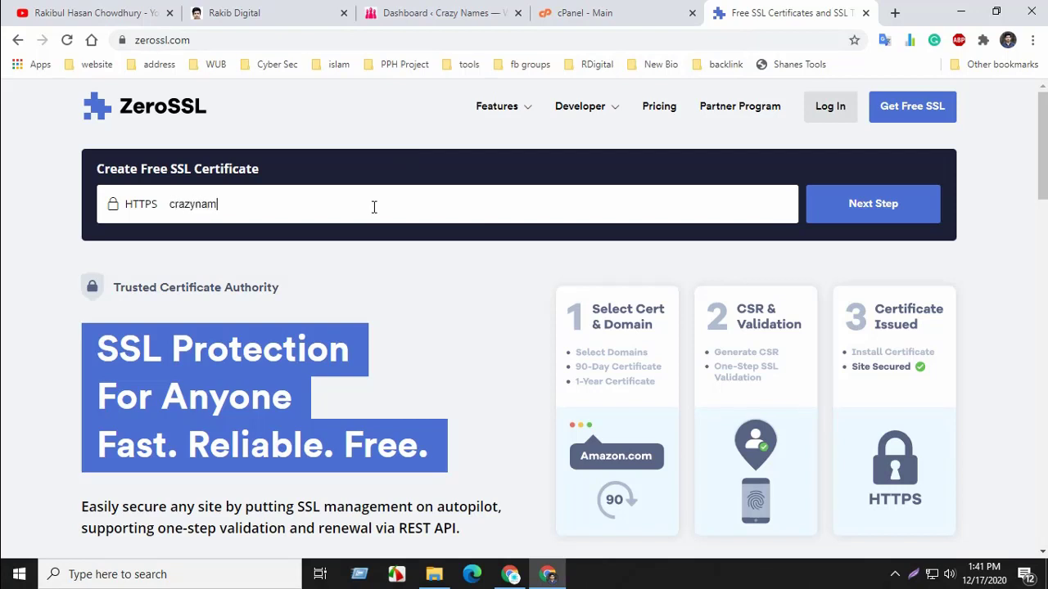
{"action": "type", "text": "es.xyz"}
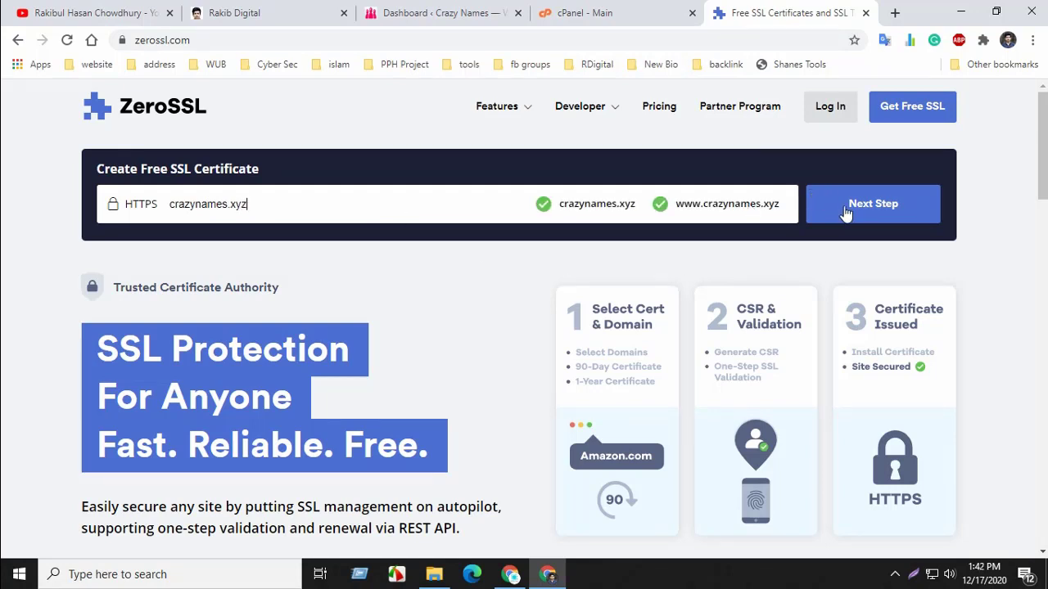
{"action": "left_click", "coordinate": [864, 215]}
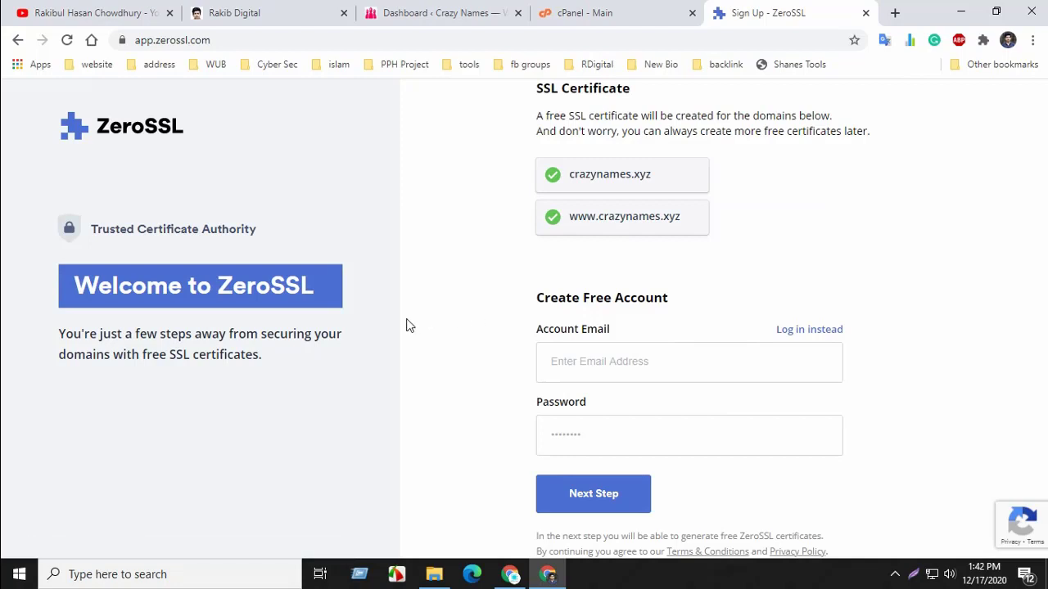
Step: Create the free ZeroSSL account by filling in the account email and using the browser's suggested password
{"action": "left_click", "coordinate": [615, 365]}
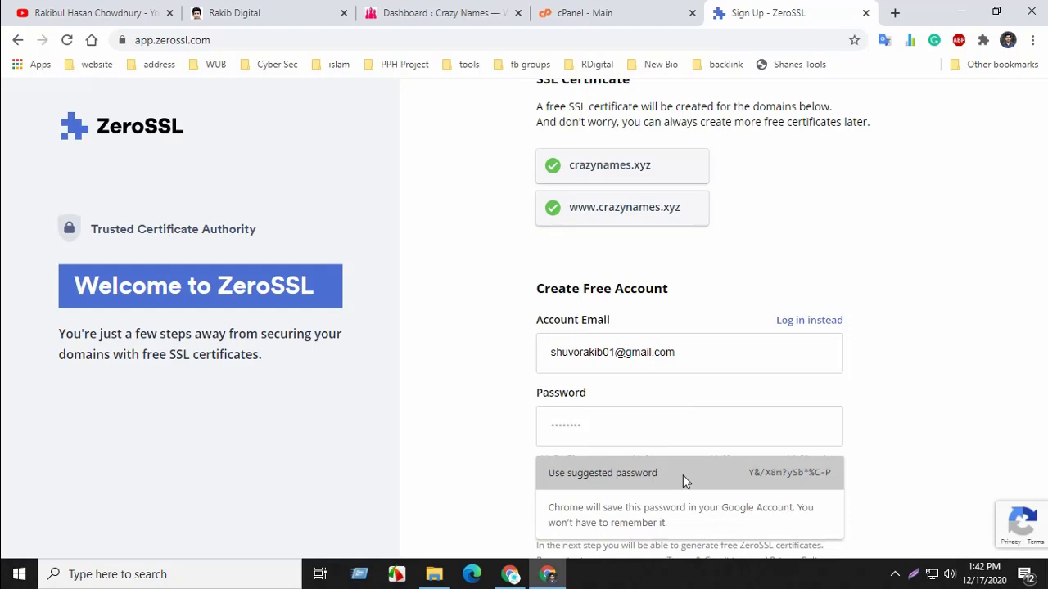
{"action": "left_click", "coordinate": [683, 475]}
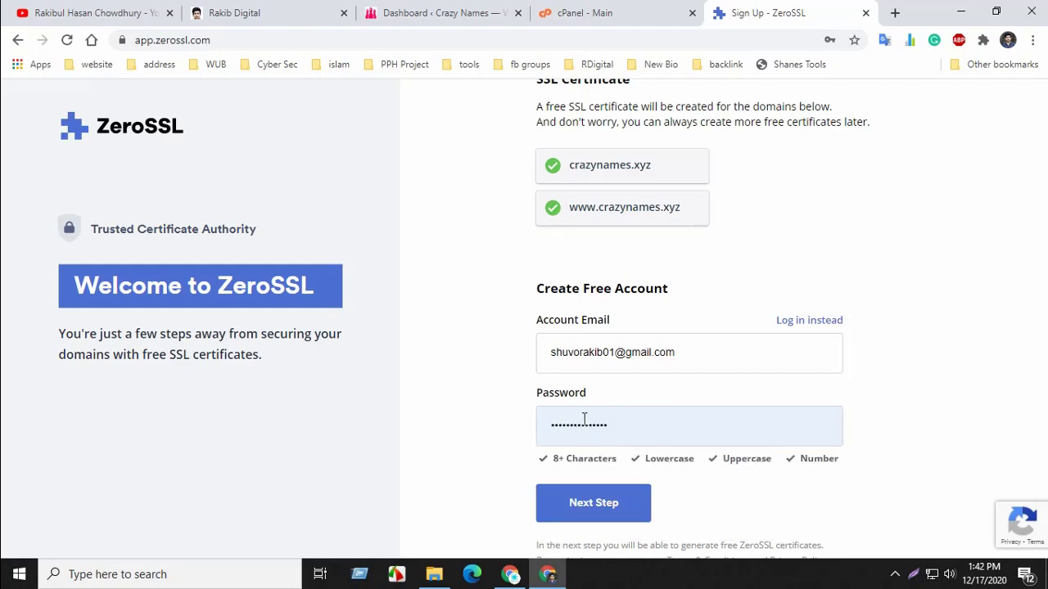
{"action": "left_click", "coordinate": [589, 509]}
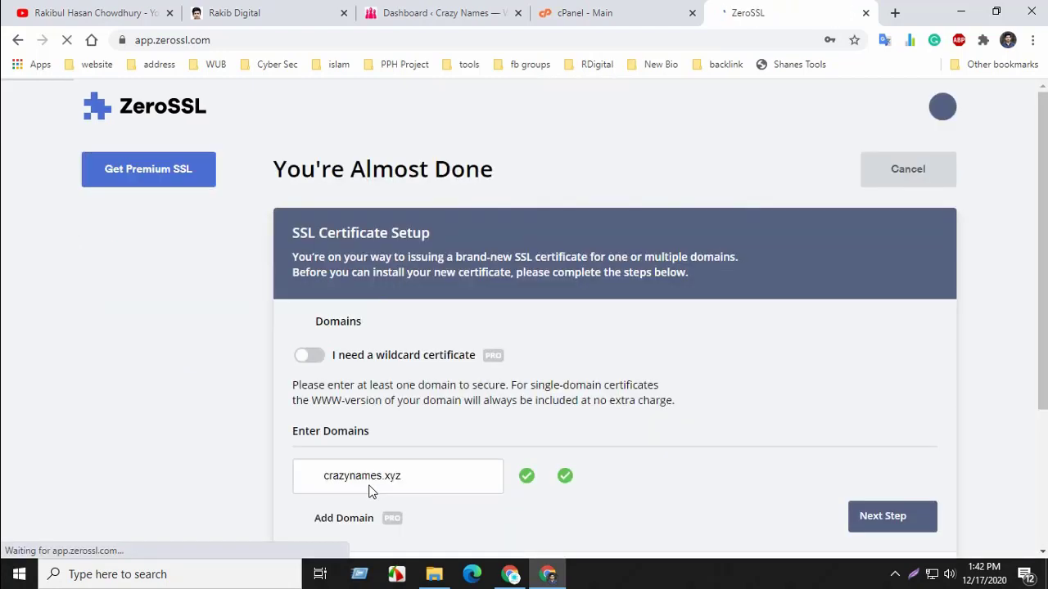
Step: Confirm crazynames.xyz in the certificate's Domains section and proceed to Validity
{"action": "scroll", "coordinate": [357, 389], "scroll_direction": "down", "scroll_amount": 1}
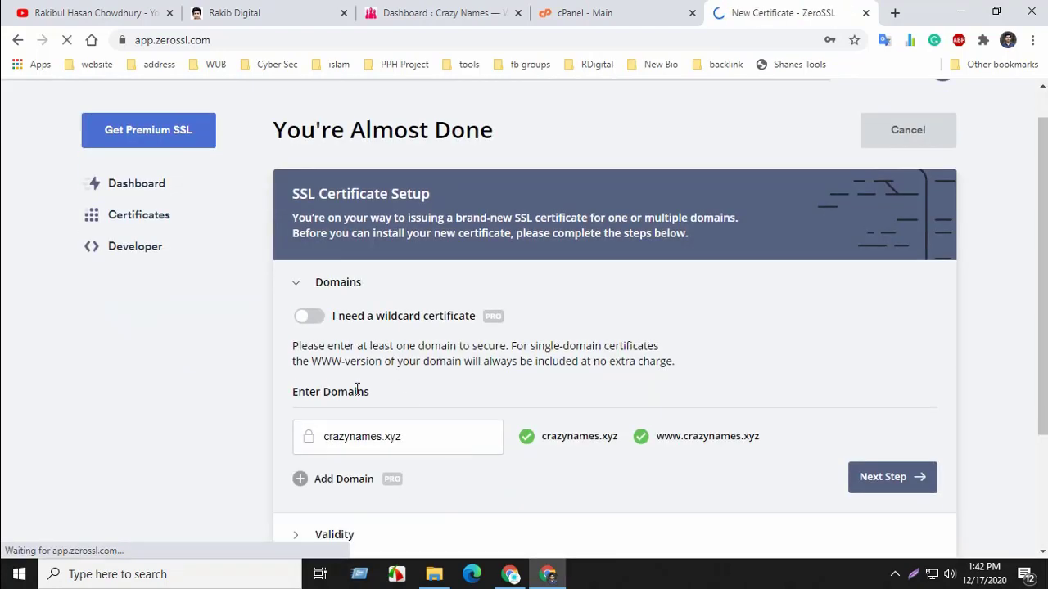
{"action": "scroll", "coordinate": [357, 389], "scroll_direction": "down", "scroll_amount": 2}
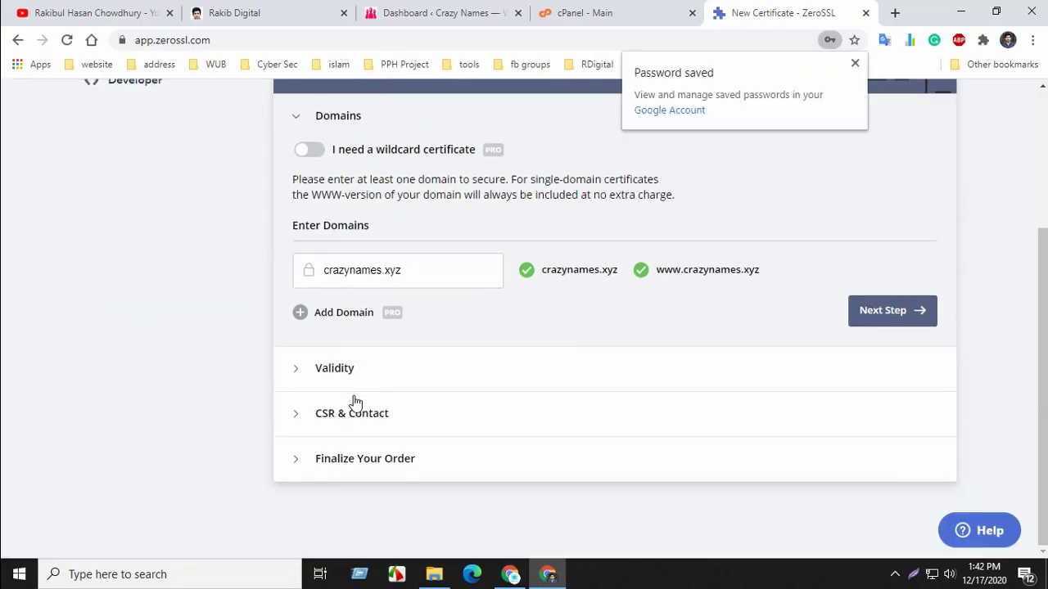
{"action": "scroll", "coordinate": [355, 402], "scroll_direction": "up", "scroll_amount": 1}
{"action": "scroll", "coordinate": [423, 355], "scroll_direction": "down", "scroll_amount": 1}
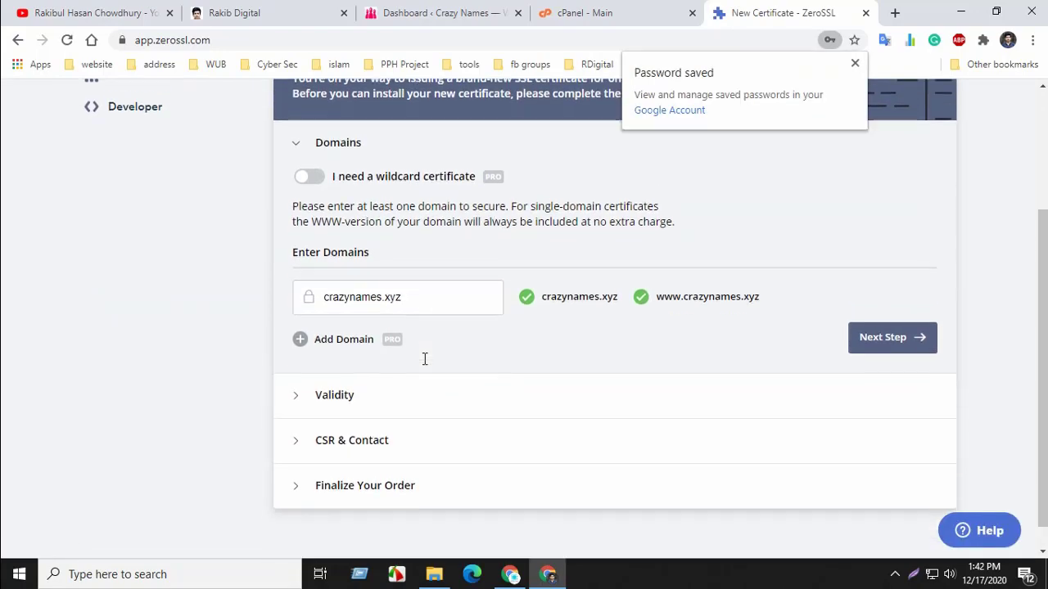
{"action": "left_click", "coordinate": [427, 368]}
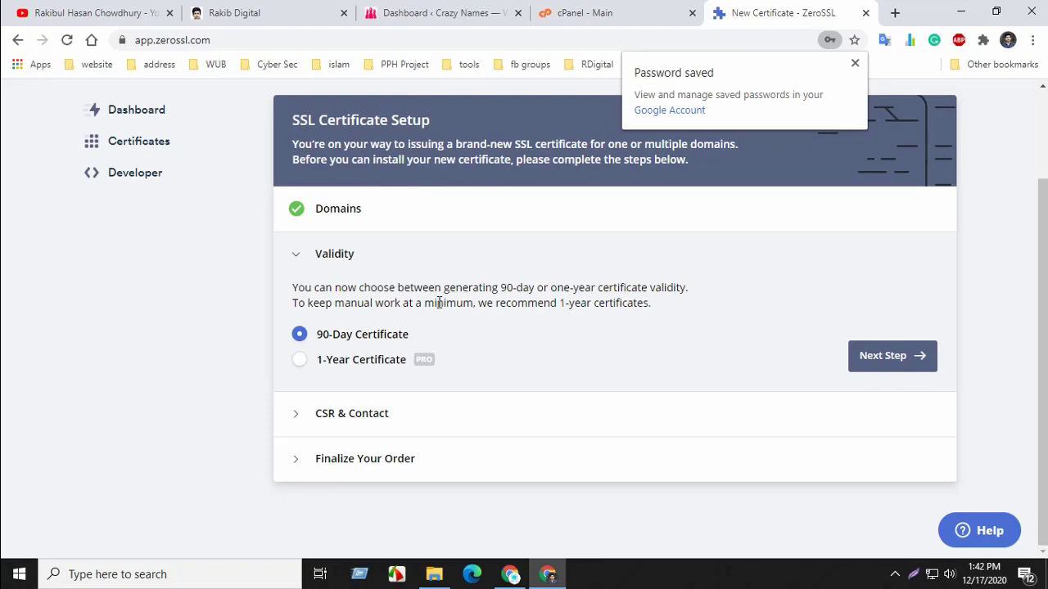
Step: Keep the 90-Day Certificate validity, accept the CSR & Contact section and proceed to Finalize Your Order
{"action": "mouse_move", "coordinate": [421, 362]}
{"action": "left_click", "coordinate": [360, 413]}
{"action": "left_click", "coordinate": [369, 470]}
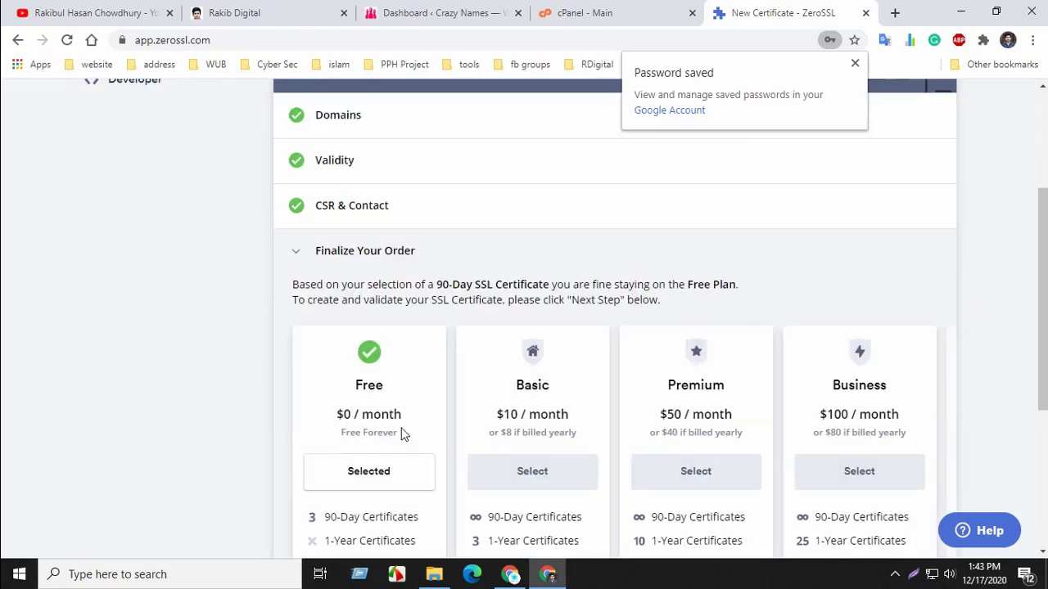
Step: Review the plans, keep the Free $0 / month plan and create the certificate
{"action": "scroll", "coordinate": [402, 433], "scroll_direction": "down", "scroll_amount": 3}
{"action": "scroll", "coordinate": [382, 430], "scroll_direction": "up", "scroll_amount": 2}
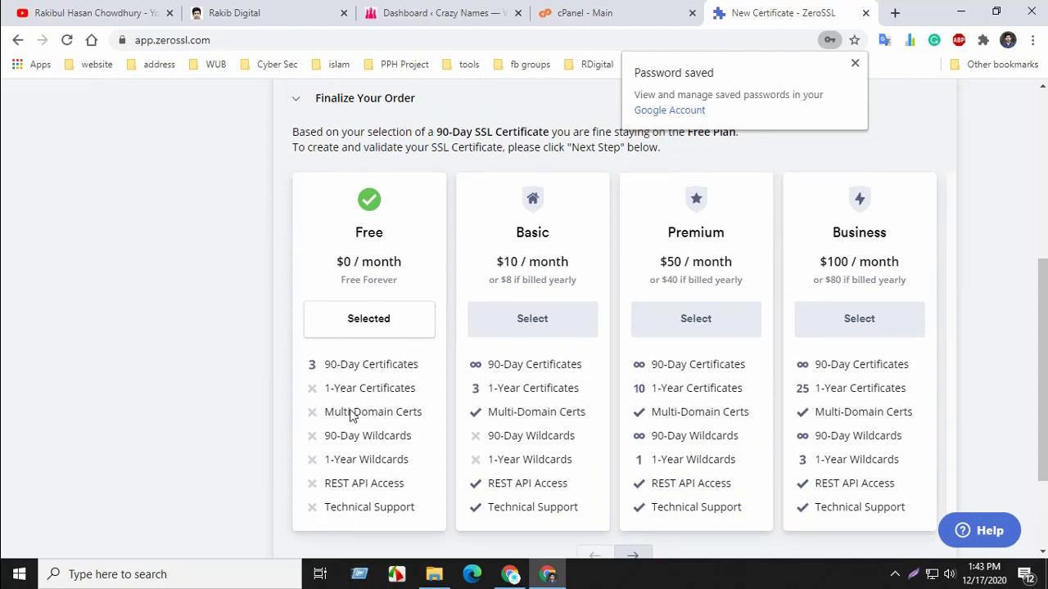
{"action": "scroll", "coordinate": [389, 445], "scroll_direction": "up", "scroll_amount": 2}
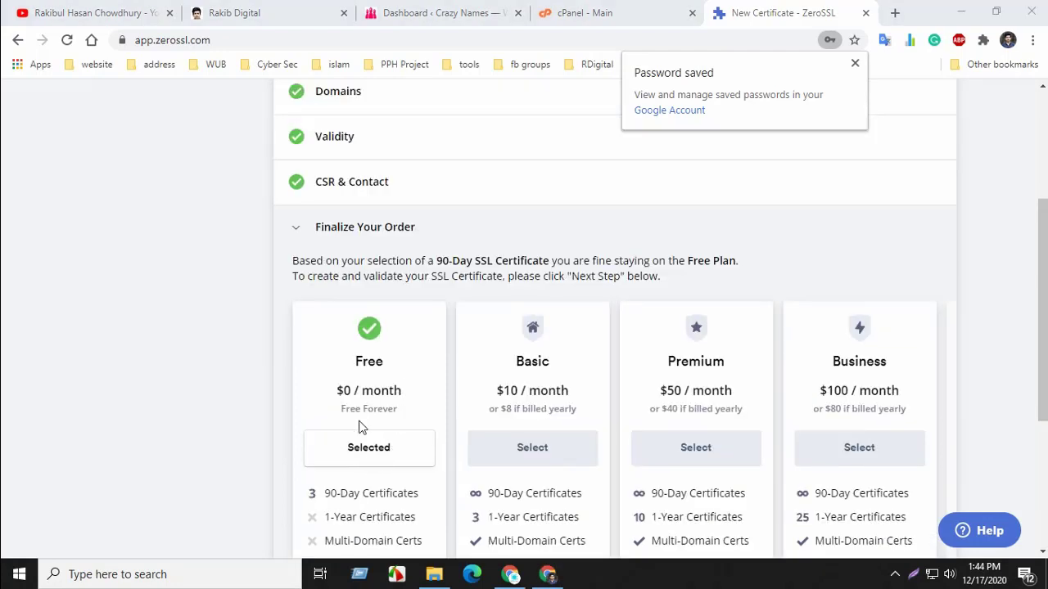
{"action": "left_click", "coordinate": [363, 452]}
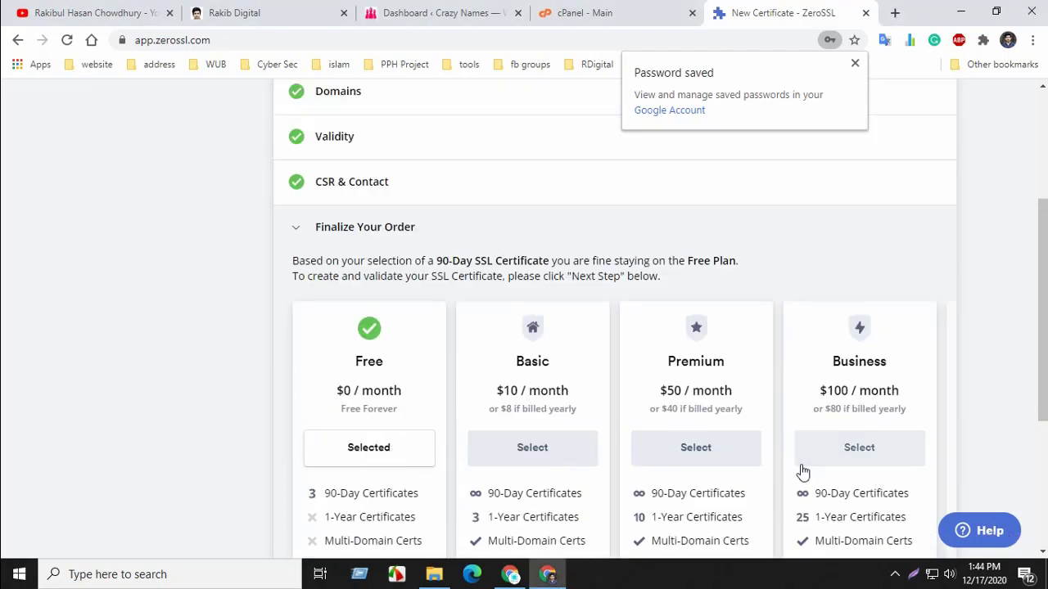
{"action": "scroll", "coordinate": [799, 472], "scroll_direction": "down", "scroll_amount": 3}
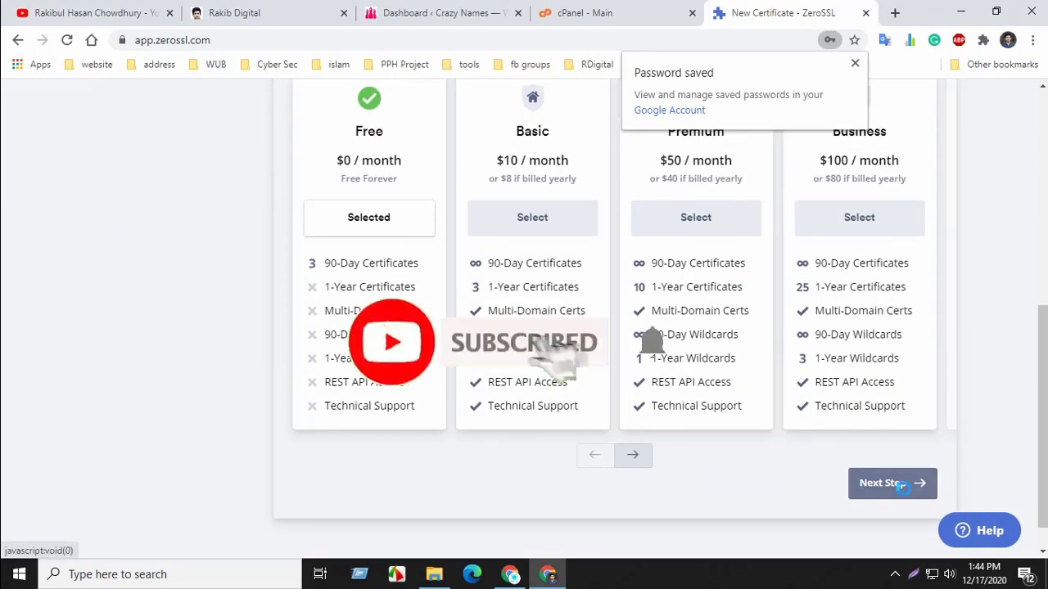
{"action": "left_click", "coordinate": [892, 484]}
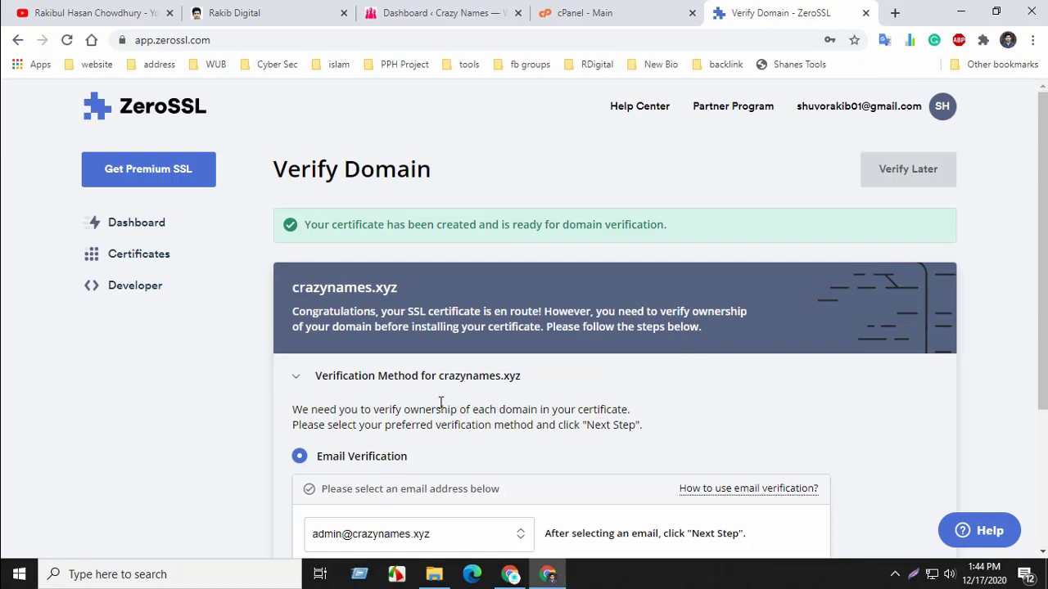
Step: Choose HTTP File Upload as the verification method for crazynames.xyz and download the Auth File
{"action": "scroll", "coordinate": [432, 396], "scroll_direction": "down", "scroll_amount": 2}
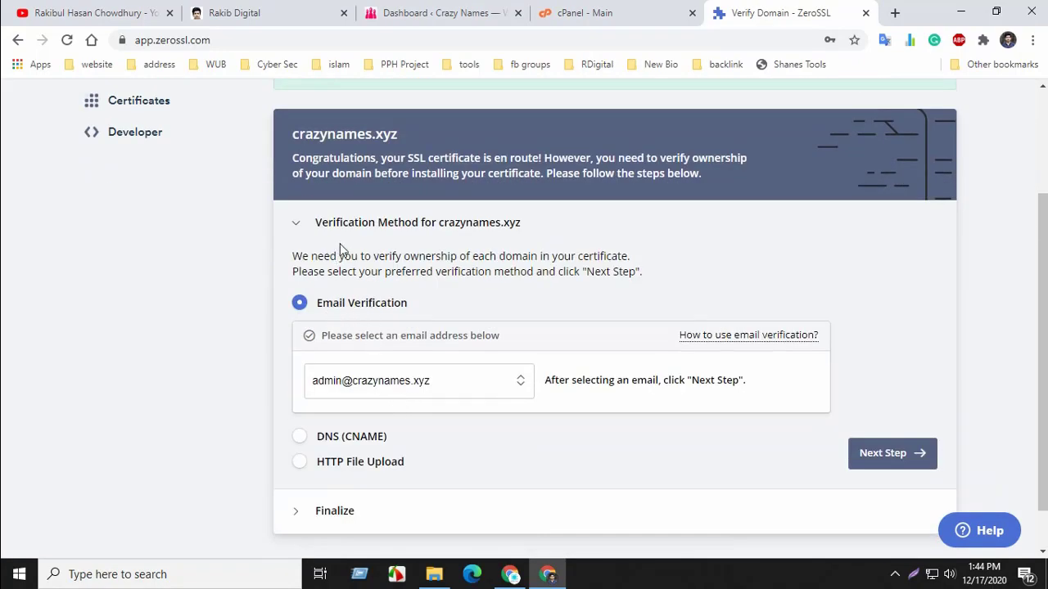
{"action": "scroll", "coordinate": [339, 245], "scroll_direction": "up", "scroll_amount": 2}
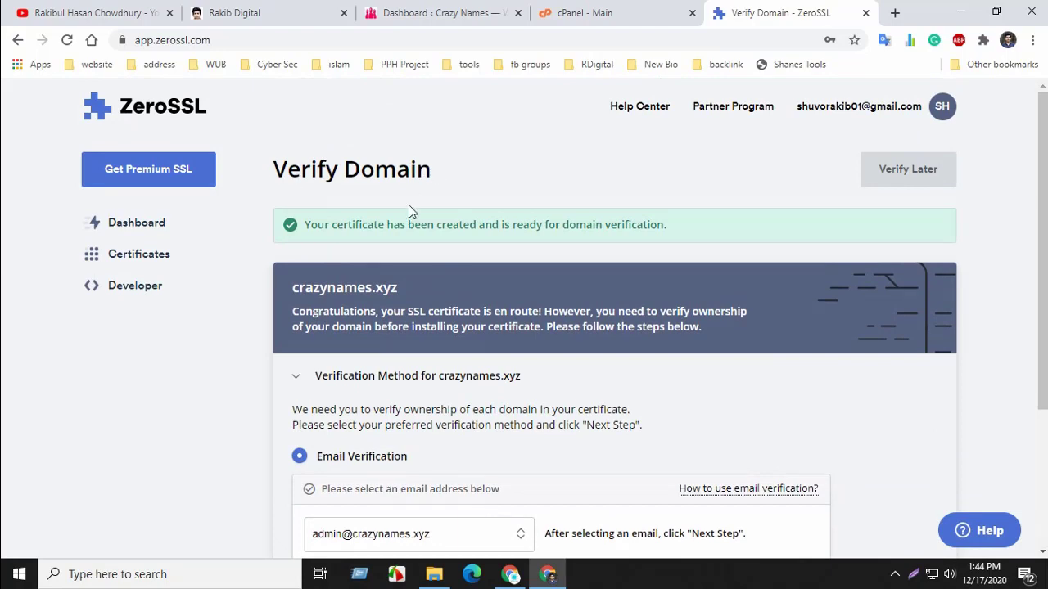
{"action": "scroll", "coordinate": [390, 405], "scroll_direction": "down", "scroll_amount": 2}
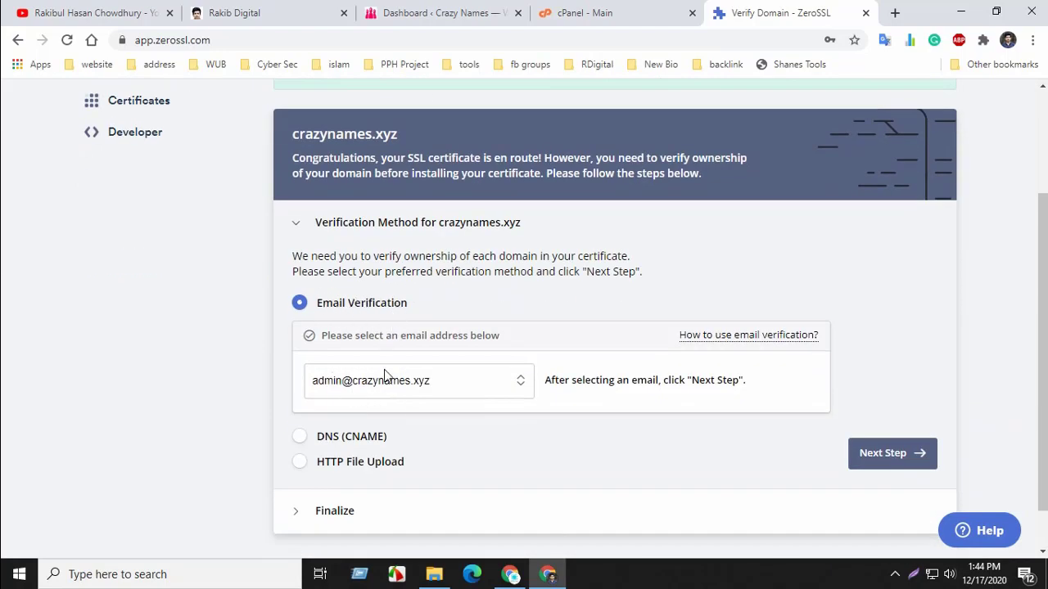
{"action": "left_click", "coordinate": [301, 463]}
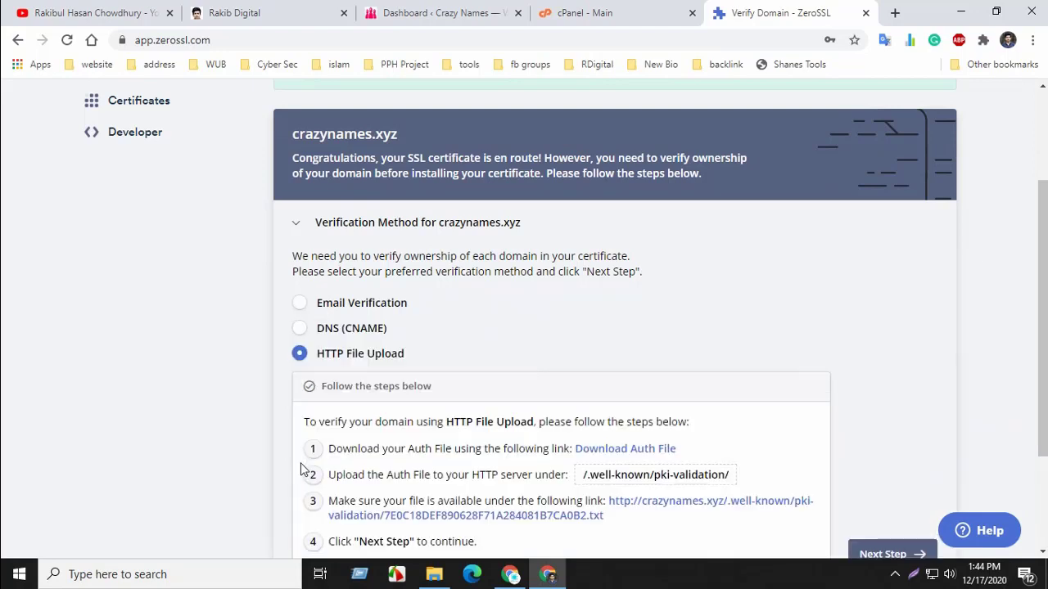
{"action": "scroll", "coordinate": [389, 442], "scroll_direction": "down", "scroll_amount": 2}
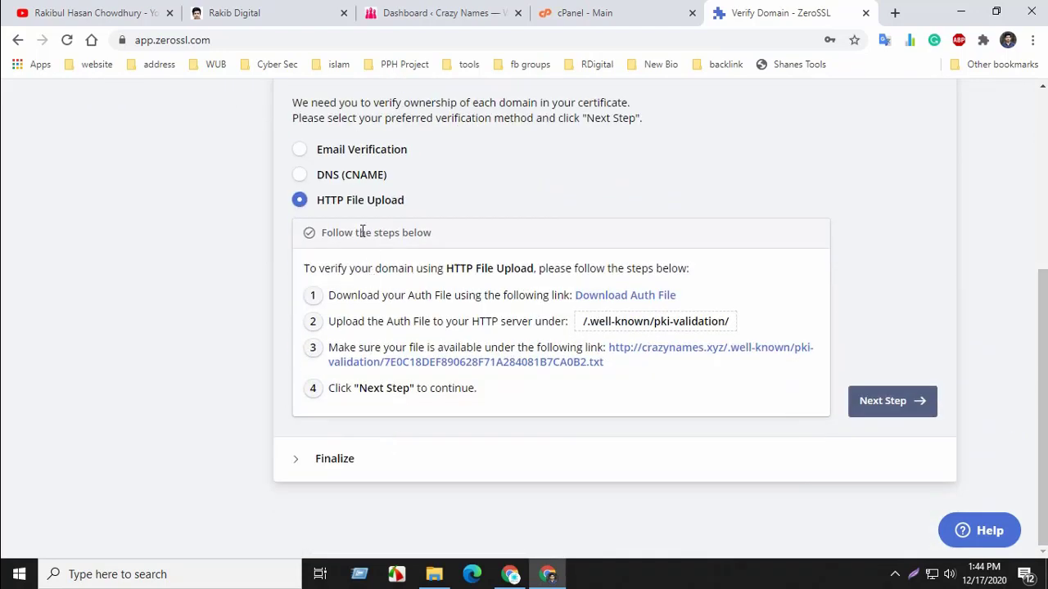
{"action": "left_click", "coordinate": [622, 299]}
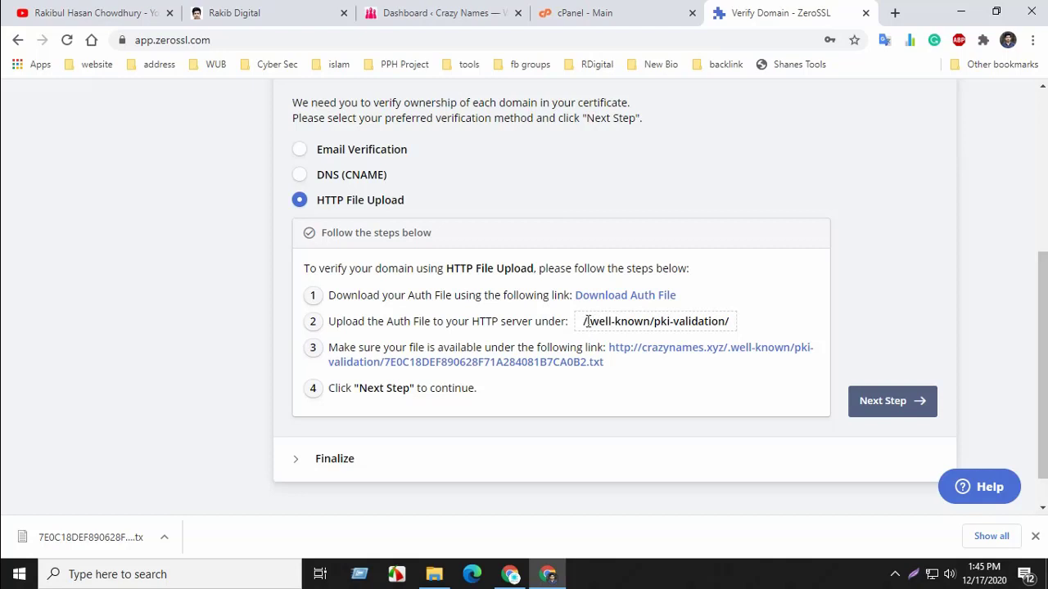
Step: Check the required upload path in ZeroSSL's instructions, switch to cPanel and open public_html in File Manager
{"action": "left_click_drag", "start_coordinate": [585, 322], "coordinate": [650, 321]}
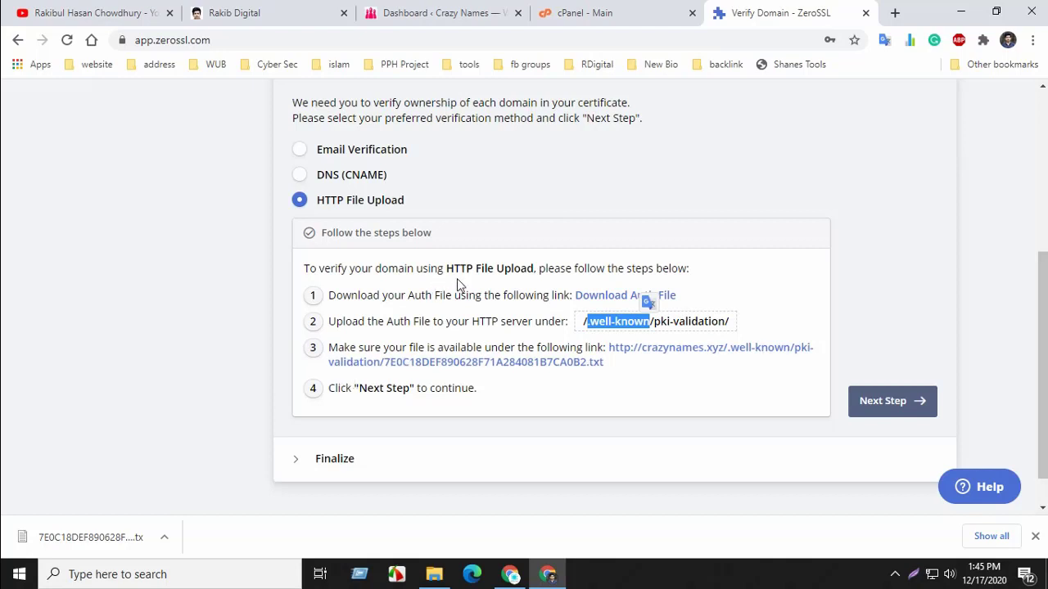
{"action": "left_click", "coordinate": [639, 304]}
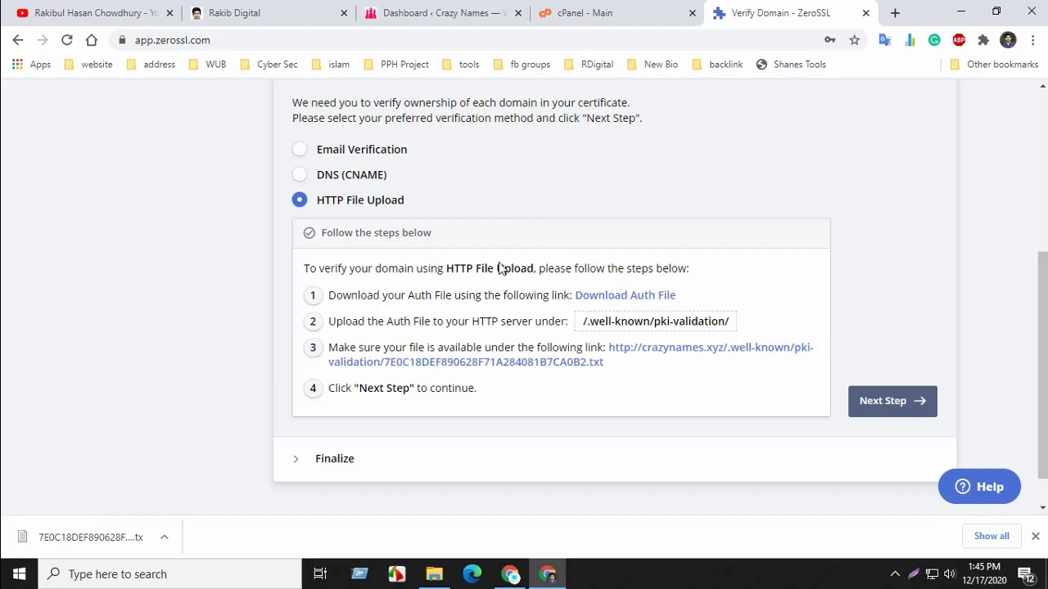
{"action": "left_click", "coordinate": [607, 14]}
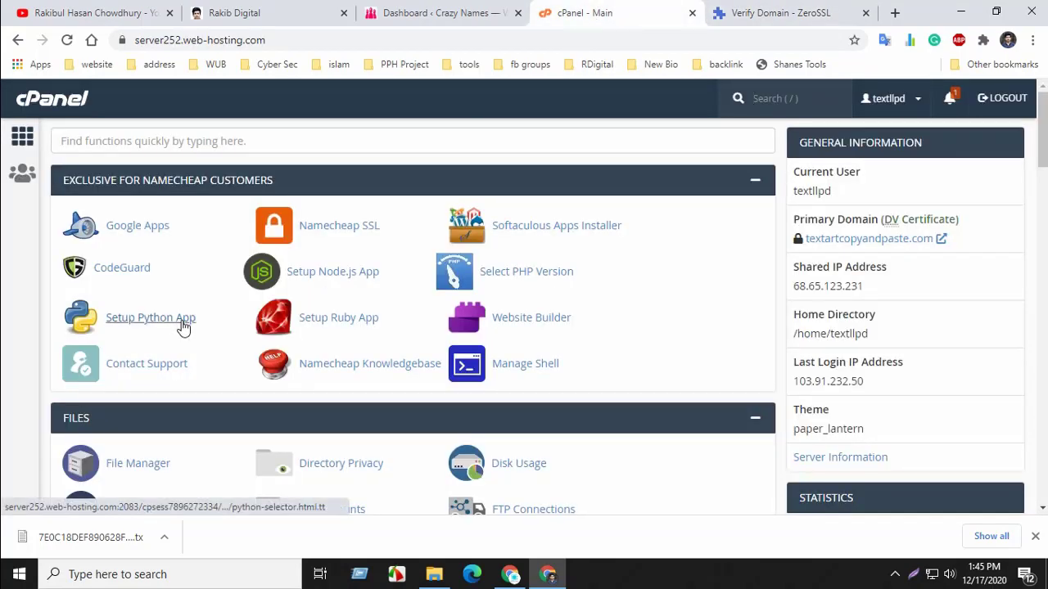
{"action": "scroll", "coordinate": [181, 324], "scroll_direction": "down", "scroll_amount": 1}
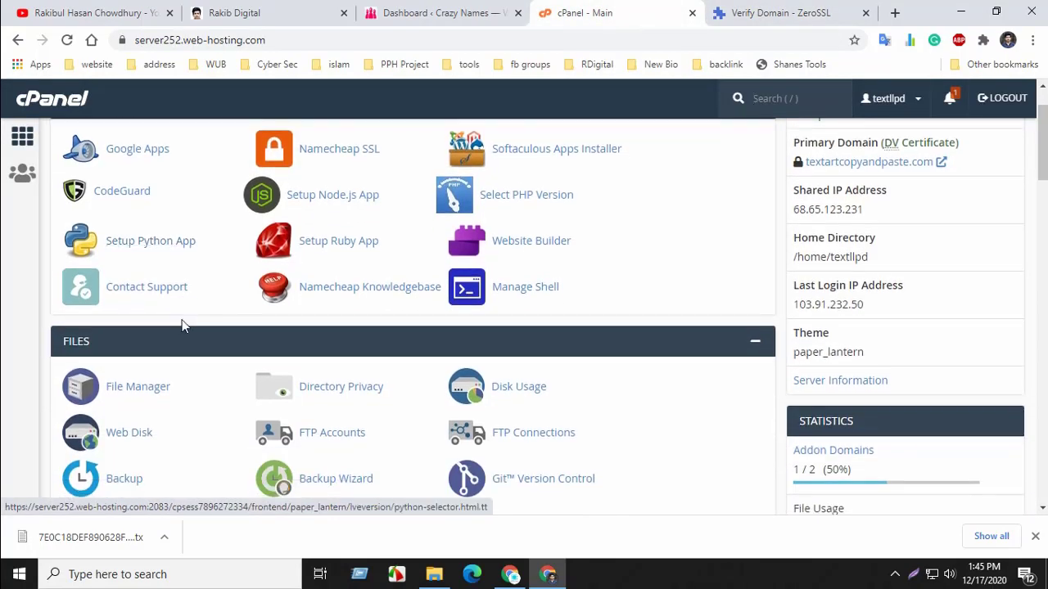
{"action": "left_click", "coordinate": [151, 384]}
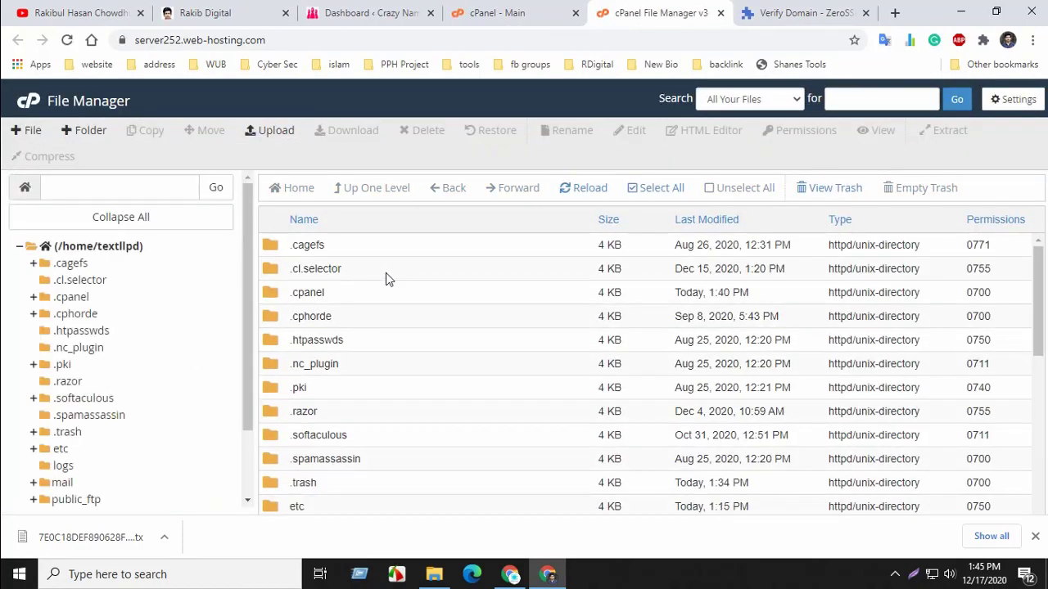
{"action": "scroll", "coordinate": [373, 346], "scroll_direction": "down", "scroll_amount": 2}
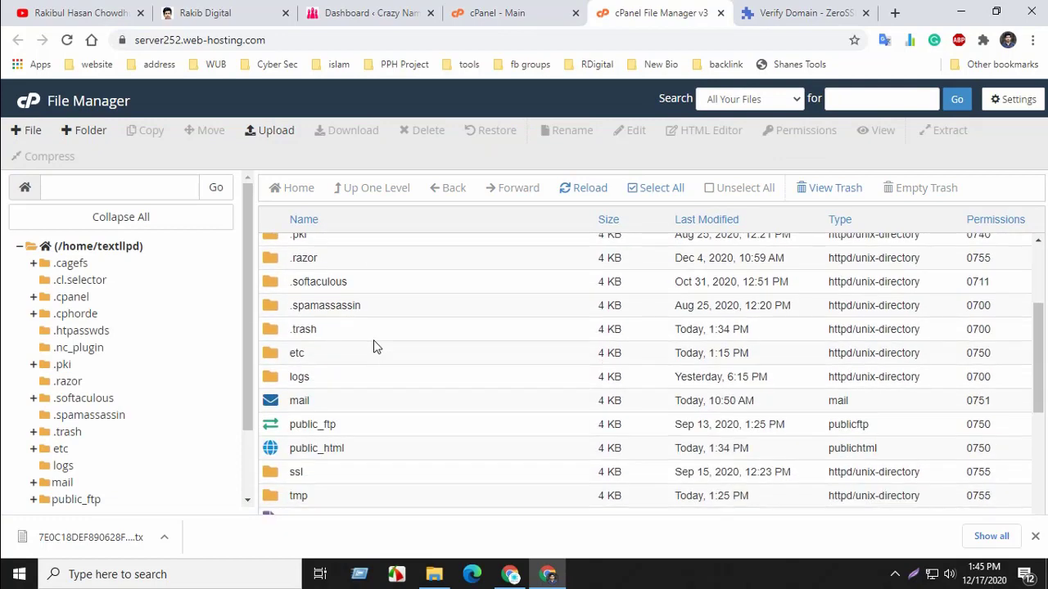
{"action": "scroll", "coordinate": [373, 345], "scroll_direction": "down", "scroll_amount": 1}
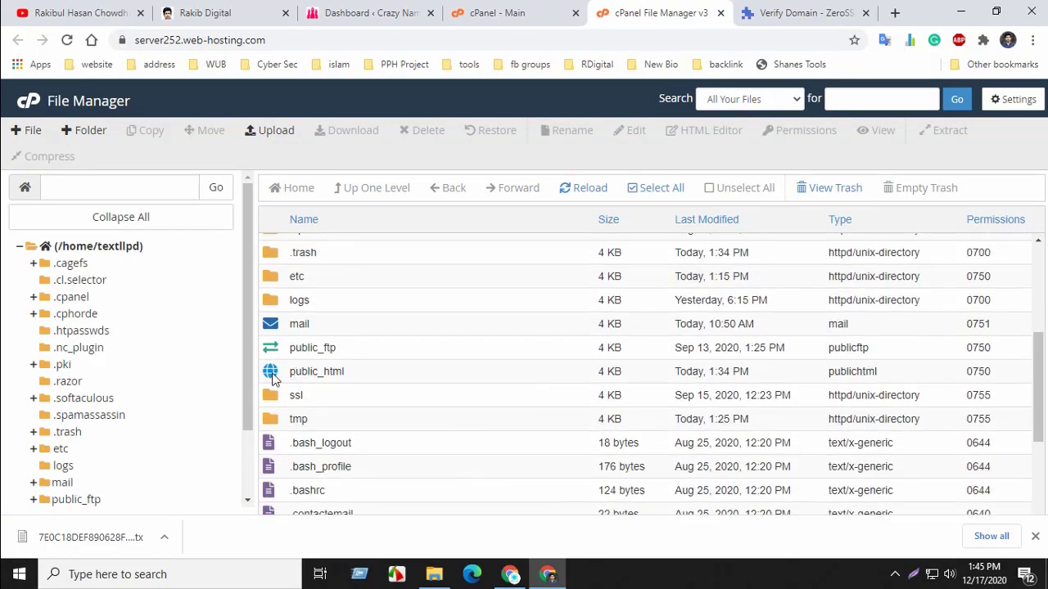
{"action": "double_click", "coordinate": [272, 377]}
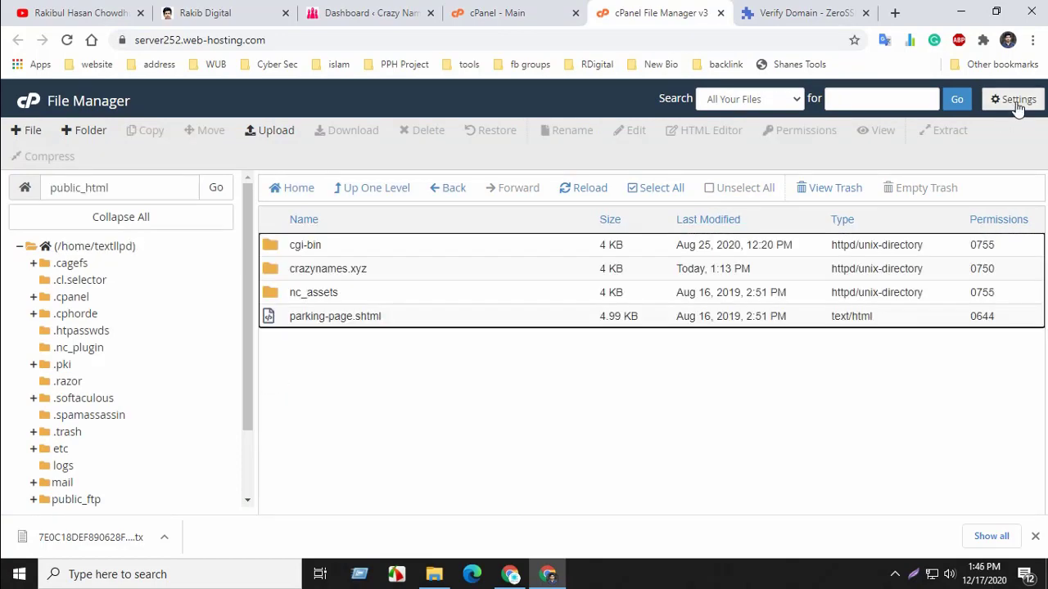
Step: Save the File Manager preferences with Show Hidden Files (dotfiles) enabled and inspect the existing .well-known folder inside crazynames.xyz
{"action": "left_click", "coordinate": [1014, 100]}
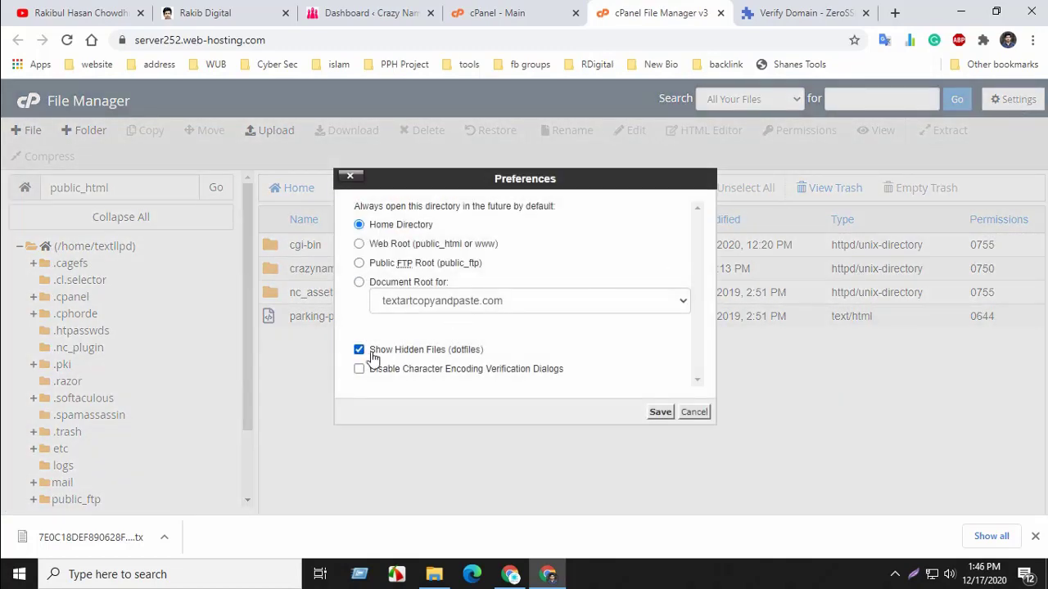
{"action": "left_click", "coordinate": [660, 412]}
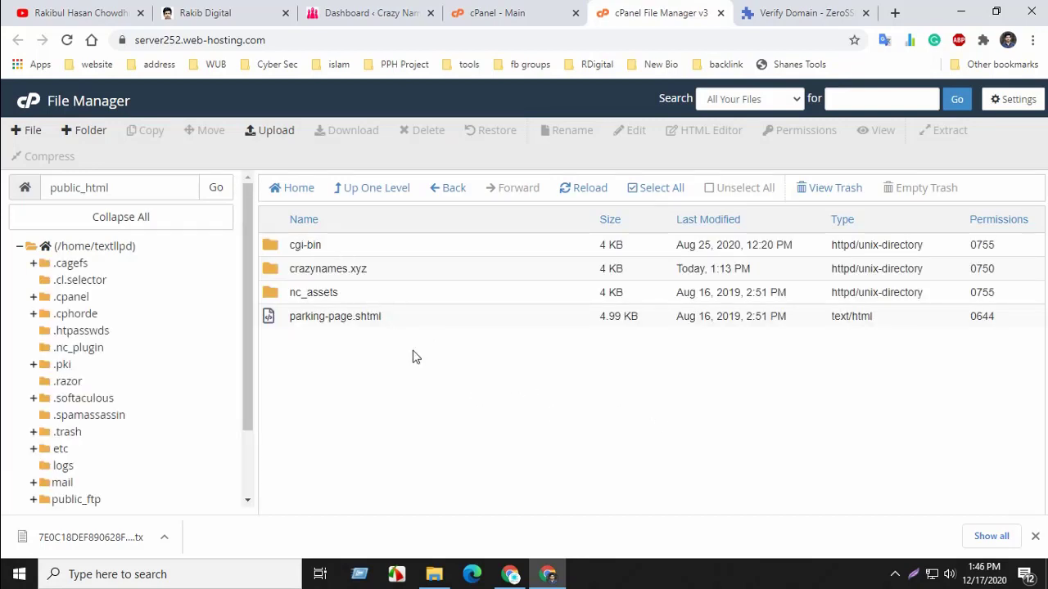
{"action": "double_click", "coordinate": [268, 271]}
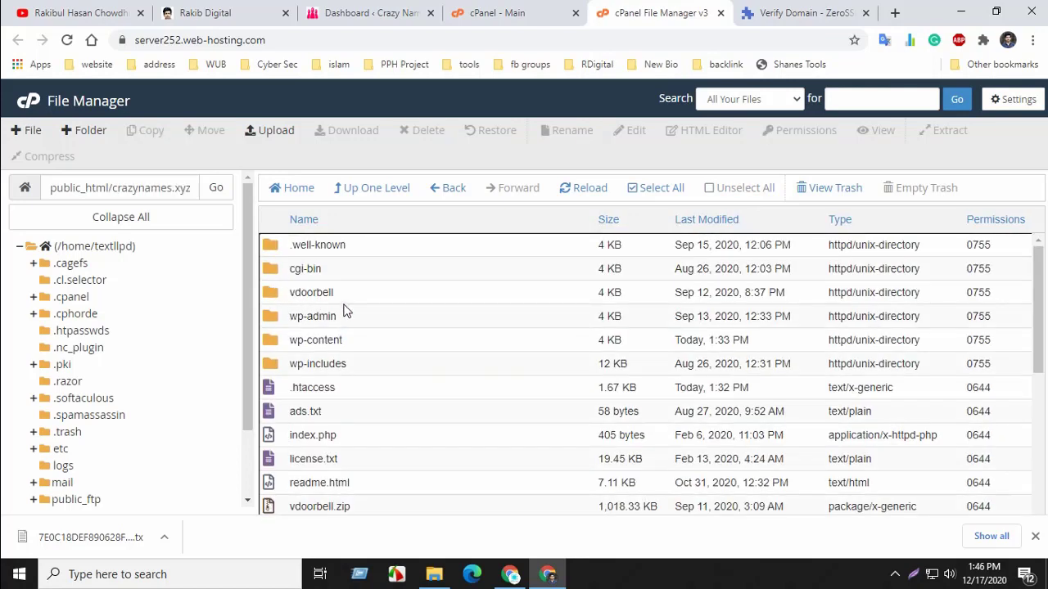
{"action": "double_click", "coordinate": [275, 248]}
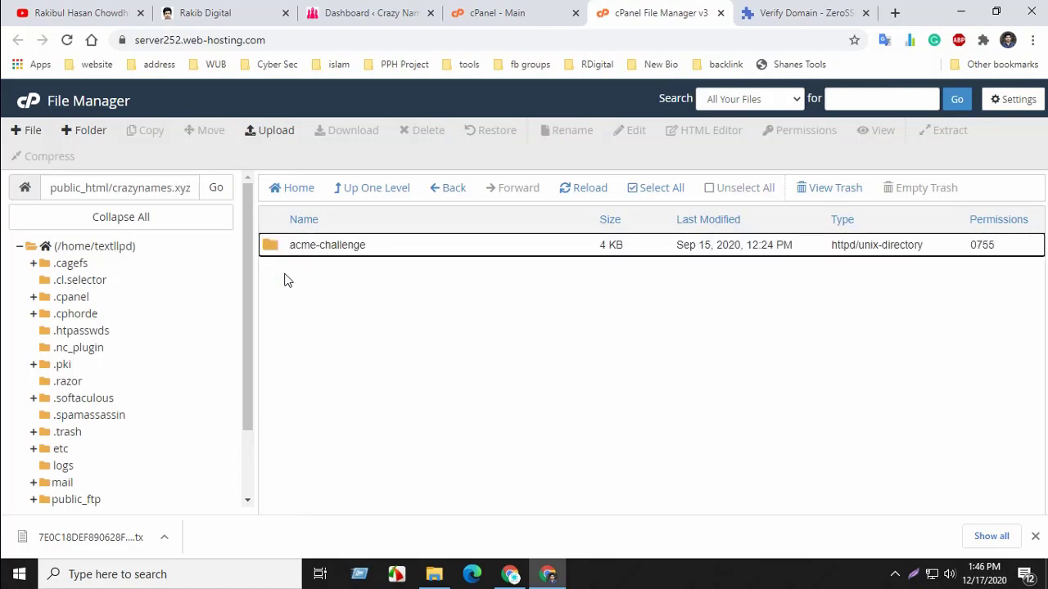
{"action": "double_click", "coordinate": [271, 250]}
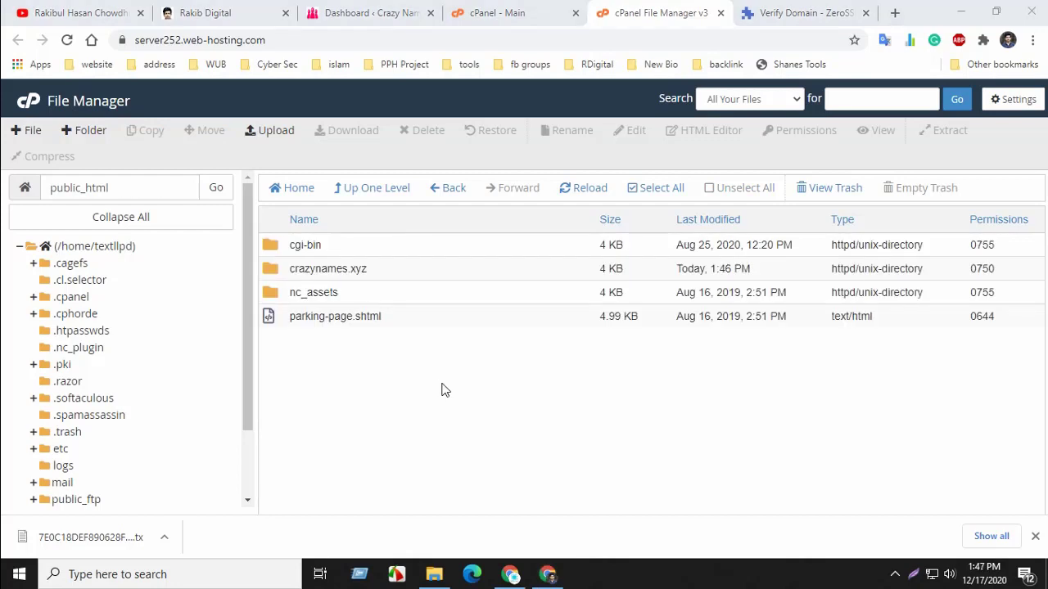
Step: Create a .well-known folder inside public_html/crazynames.xyz, copying its name from the upload path shown in ZeroSSL
{"action": "left_click", "coordinate": [274, 270]}
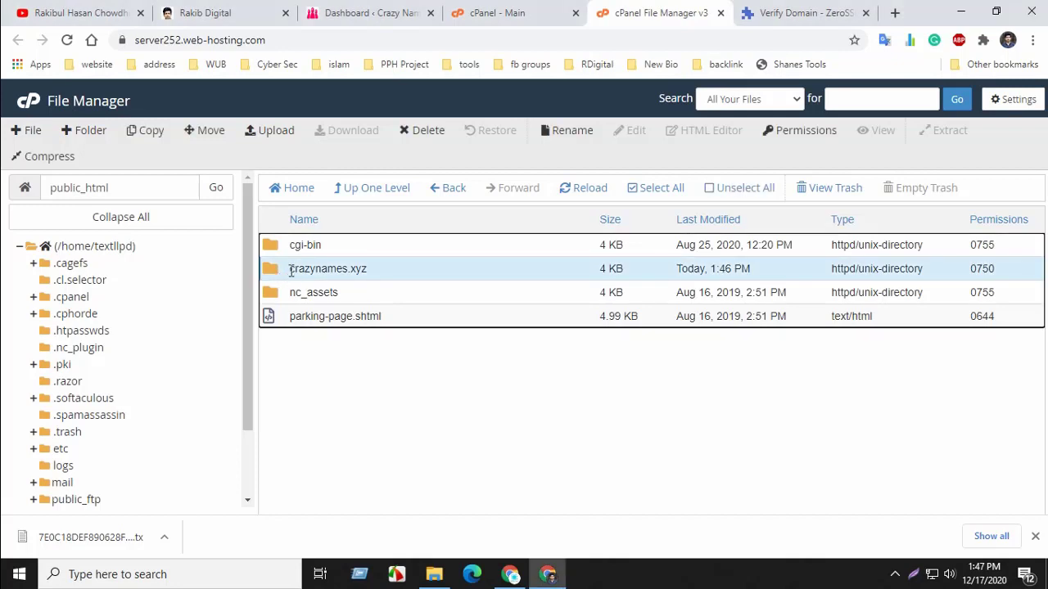
{"action": "mouse_move", "coordinate": [299, 272]}
{"action": "left_mouse_down"}
{"action": "mouse_move", "coordinate": [363, 267]}
{"action": "mouse_move", "coordinate": [293, 268]}
{"action": "left_mouse_up"}
{"action": "double_click", "coordinate": [270, 269]}
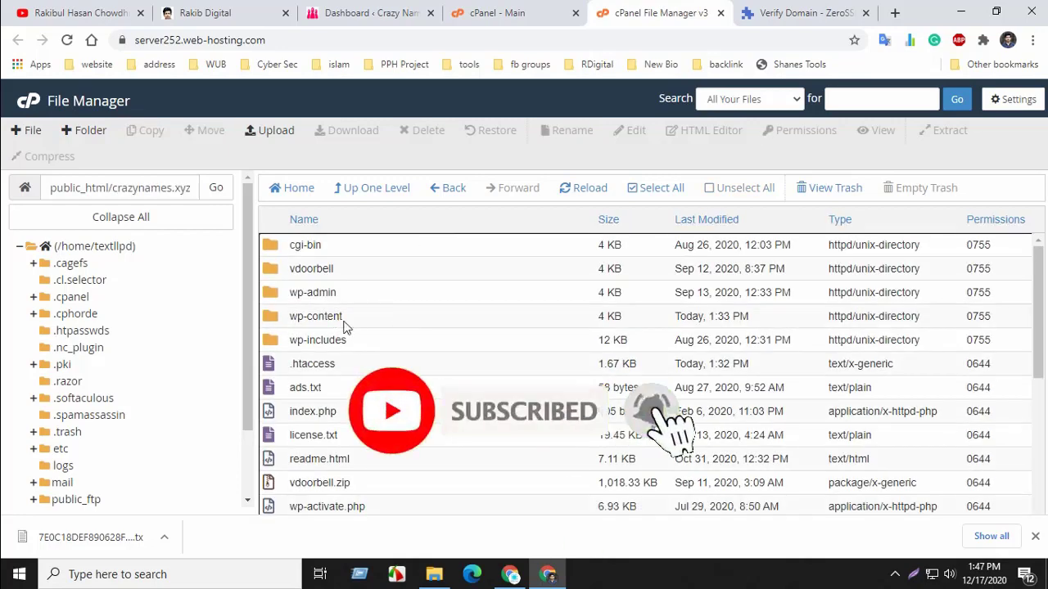
{"action": "key", "text": "ctrl+Tab"}
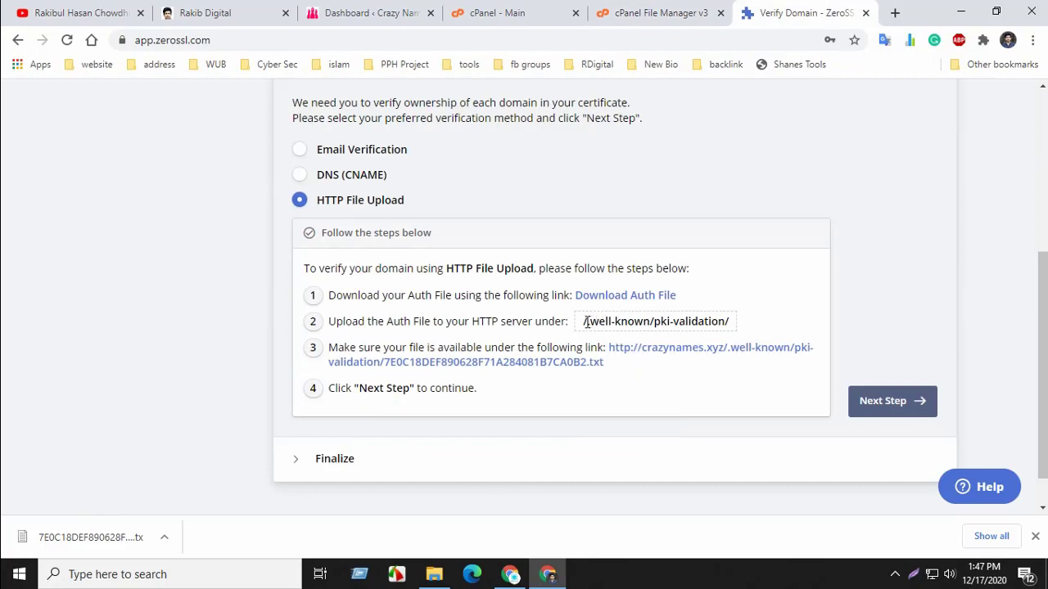
{"action": "left_click_drag", "start_coordinate": [586, 321], "coordinate": [651, 322]}
{"action": "right_click", "coordinate": [622, 322]}
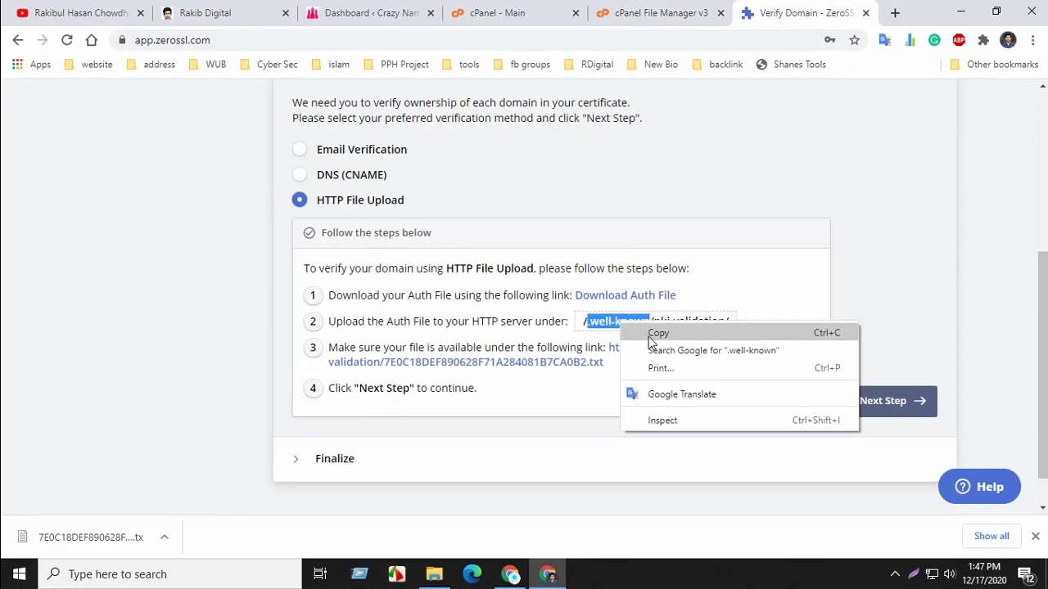
{"action": "left_click", "coordinate": [654, 334]}
{"action": "left_click", "coordinate": [654, 14]}
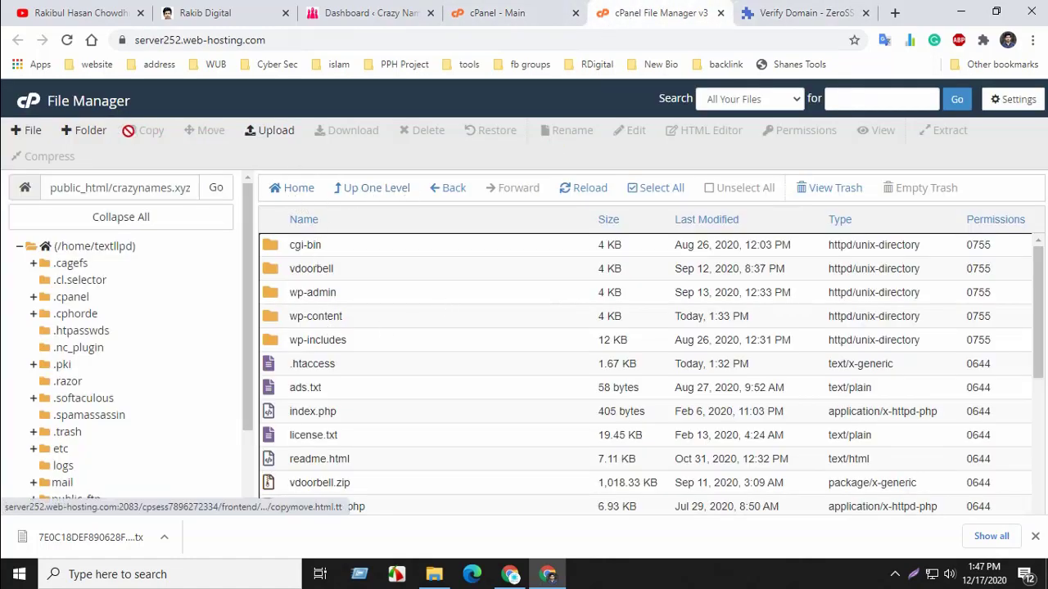
{"action": "left_click", "coordinate": [81, 131]}
{"action": "right_click", "coordinate": [439, 277]}
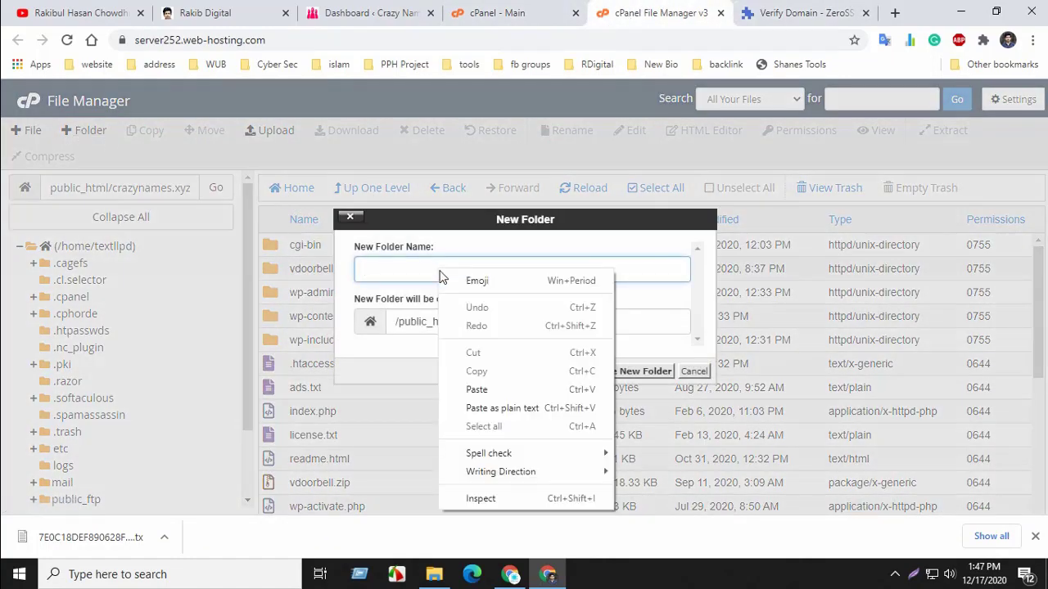
{"action": "left_click", "coordinate": [506, 403]}
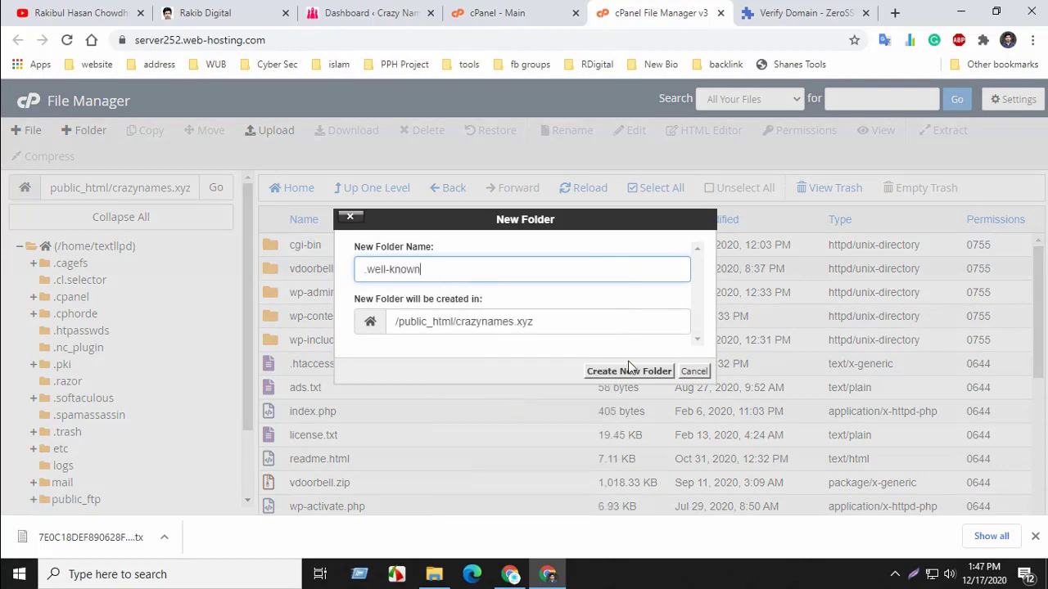
{"action": "left_click", "coordinate": [631, 373]}
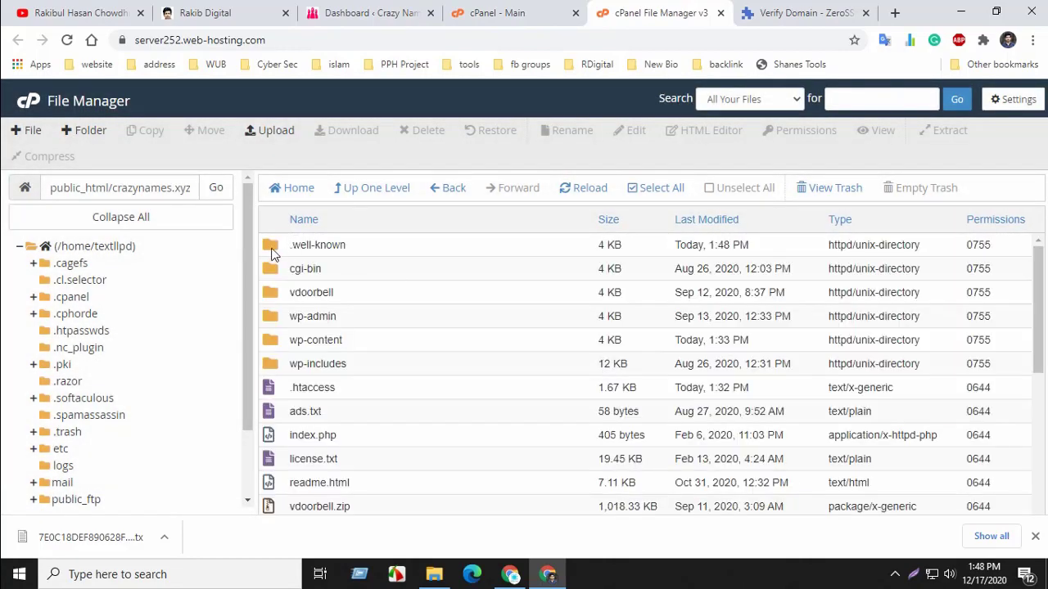
Step: Create a pki-validation folder inside .well-known, copying its name from the upload path shown in ZeroSSL
{"action": "double_click", "coordinate": [270, 250]}
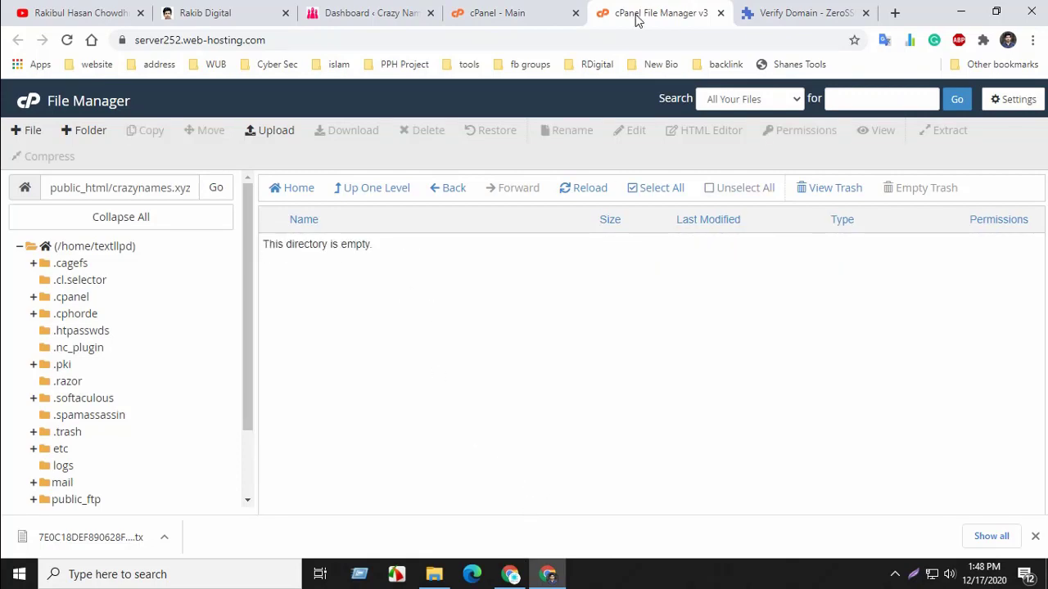
{"action": "left_click", "coordinate": [757, 9]}
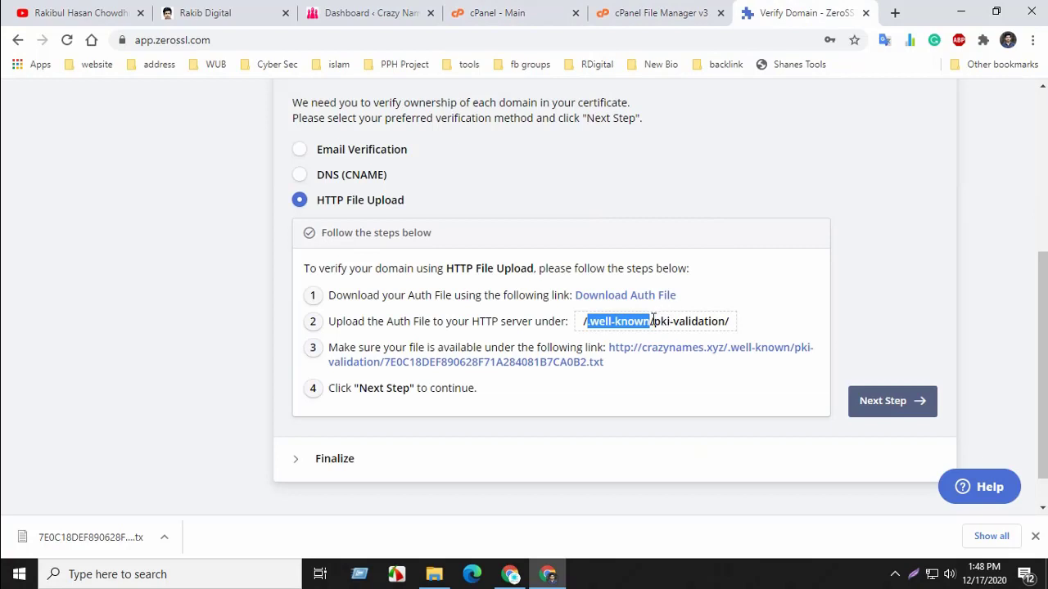
{"action": "left_click_drag", "start_coordinate": [653, 321], "coordinate": [705, 321]}
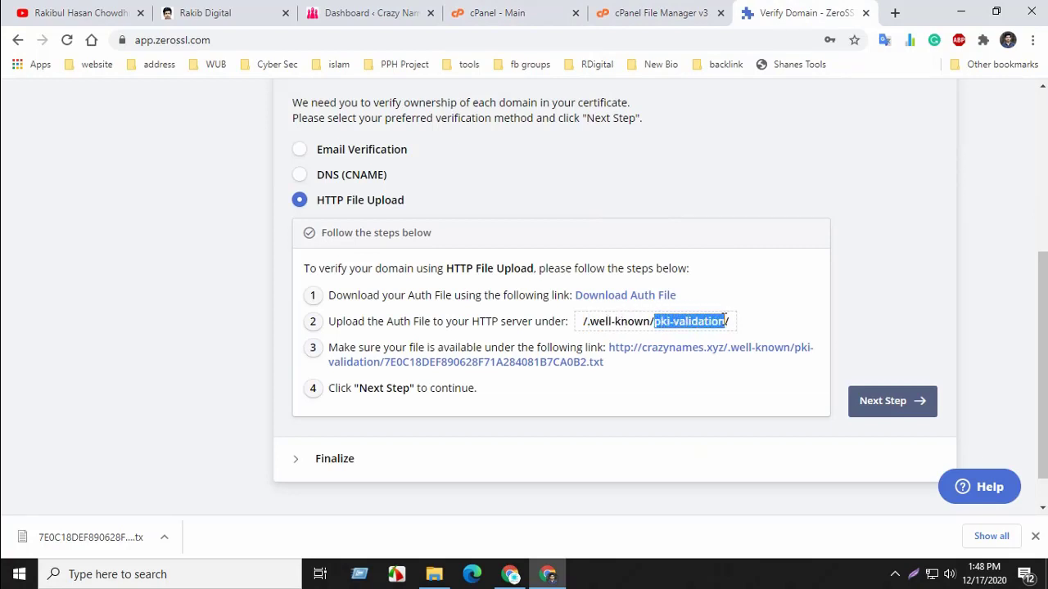
{"action": "right_click", "coordinate": [704, 319]}
{"action": "left_click", "coordinate": [739, 332]}
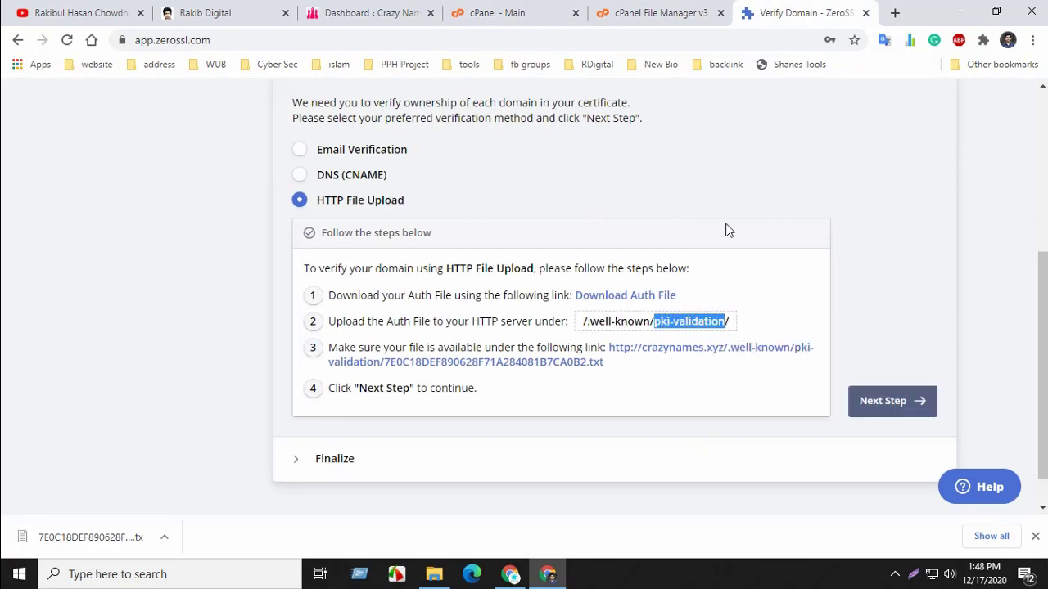
{"action": "left_click", "coordinate": [646, 14]}
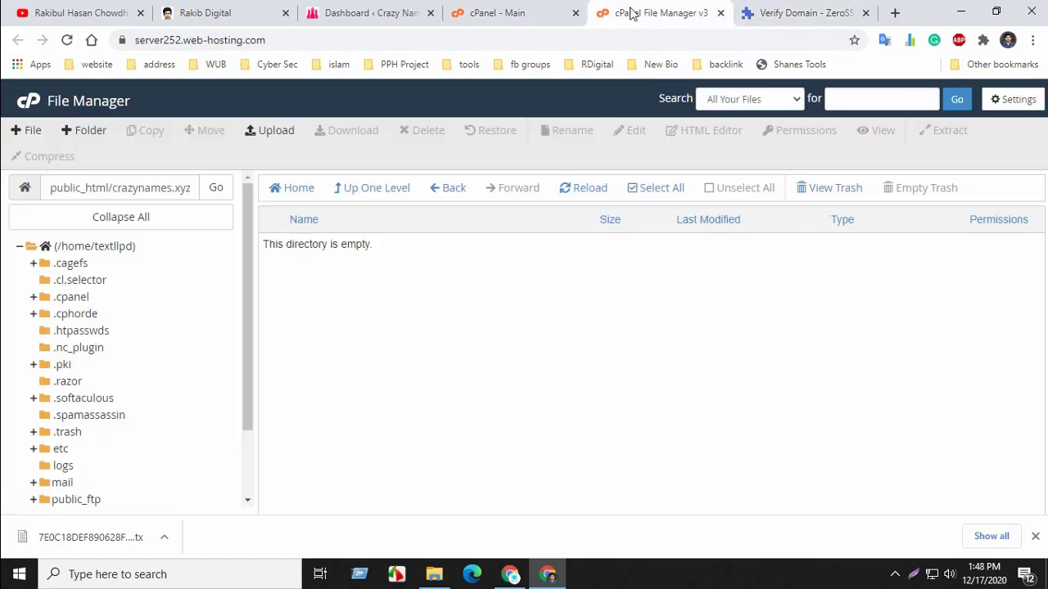
{"action": "left_click", "coordinate": [86, 136]}
{"action": "left_click", "coordinate": [412, 271]}
{"action": "right_click", "coordinate": [405, 270]}
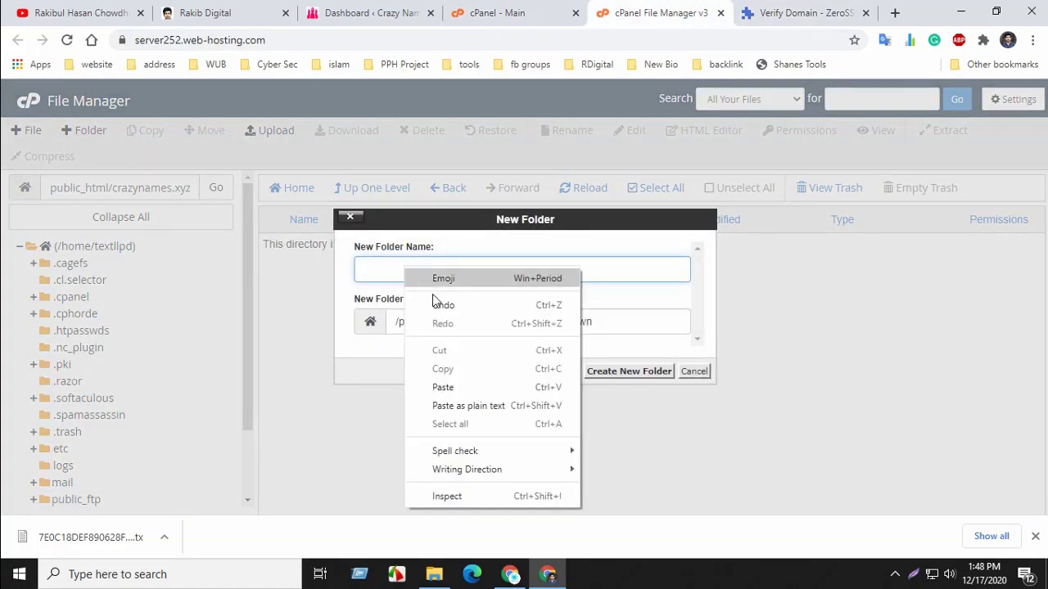
{"action": "left_click", "coordinate": [459, 385]}
{"action": "left_click", "coordinate": [619, 375]}
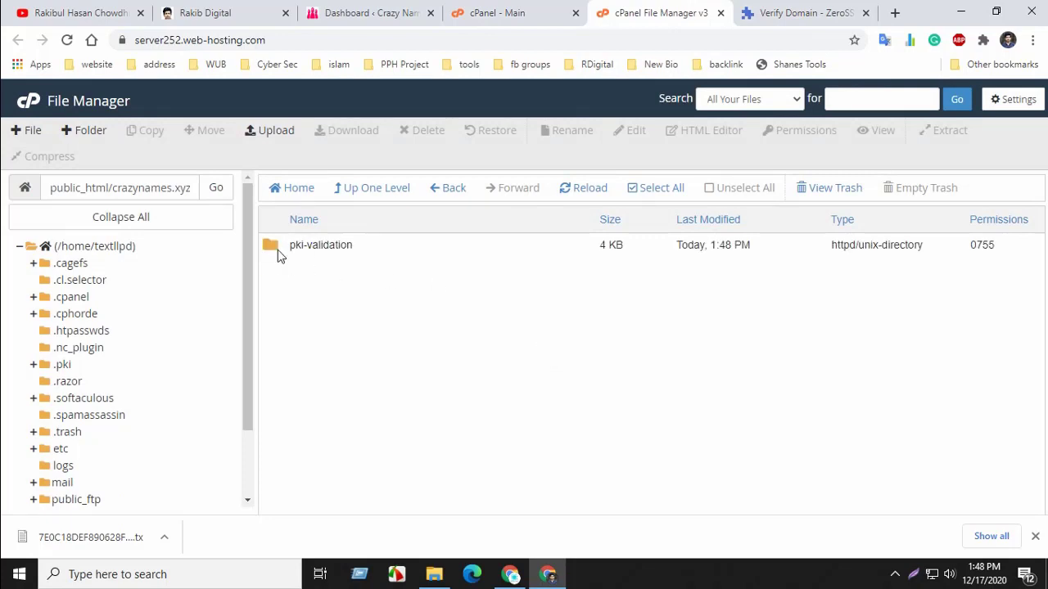
Step: Recheck the upload path in ZeroSSL, upload the downloaded Auth File into the pki-validation folder and return to that folder's listing
{"action": "double_click", "coordinate": [270, 253]}
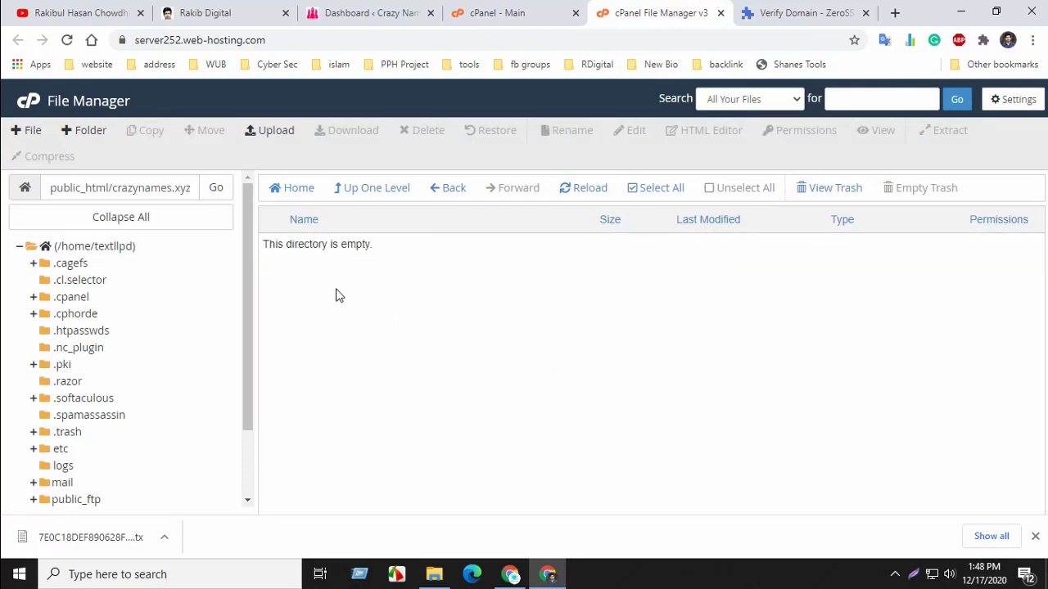
{"action": "left_click", "coordinate": [806, 10]}
{"action": "left_click", "coordinate": [603, 322]}
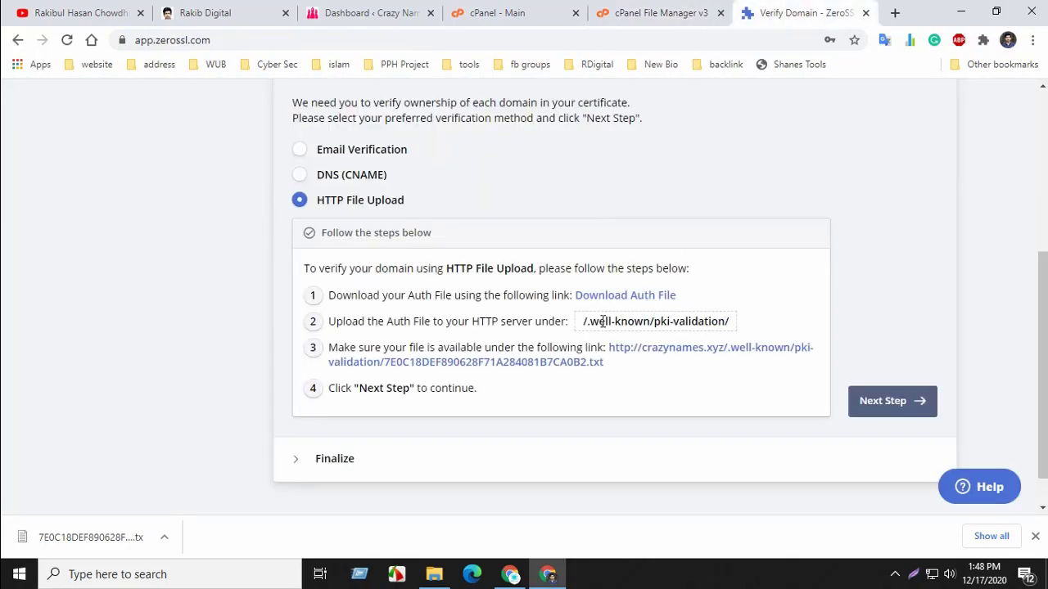
{"action": "left_click_drag", "start_coordinate": [656, 322], "coordinate": [719, 321]}
{"action": "left_click", "coordinate": [709, 317]}
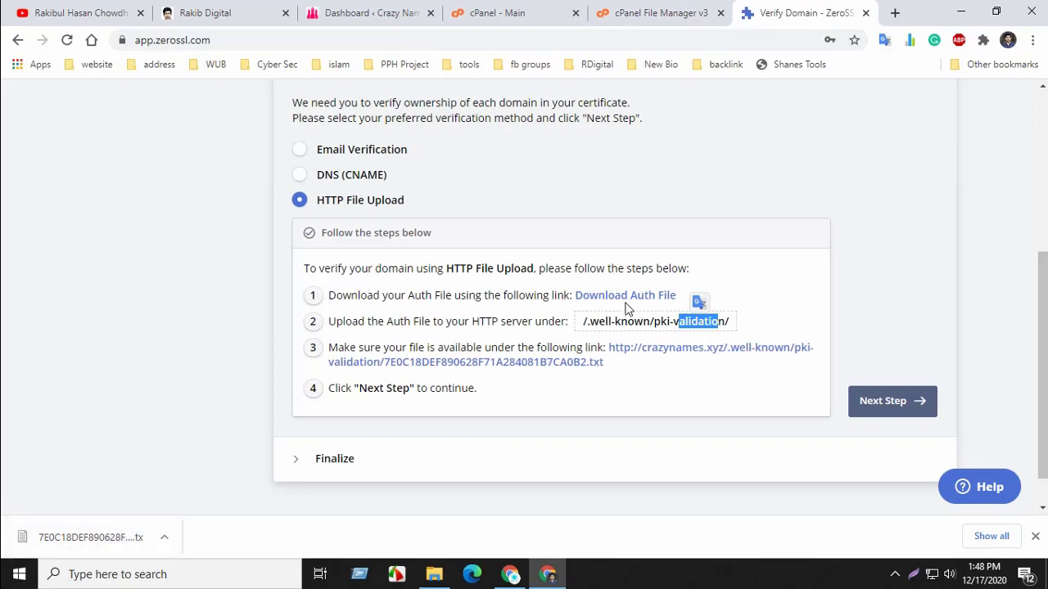
{"action": "left_click", "coordinate": [640, 24]}
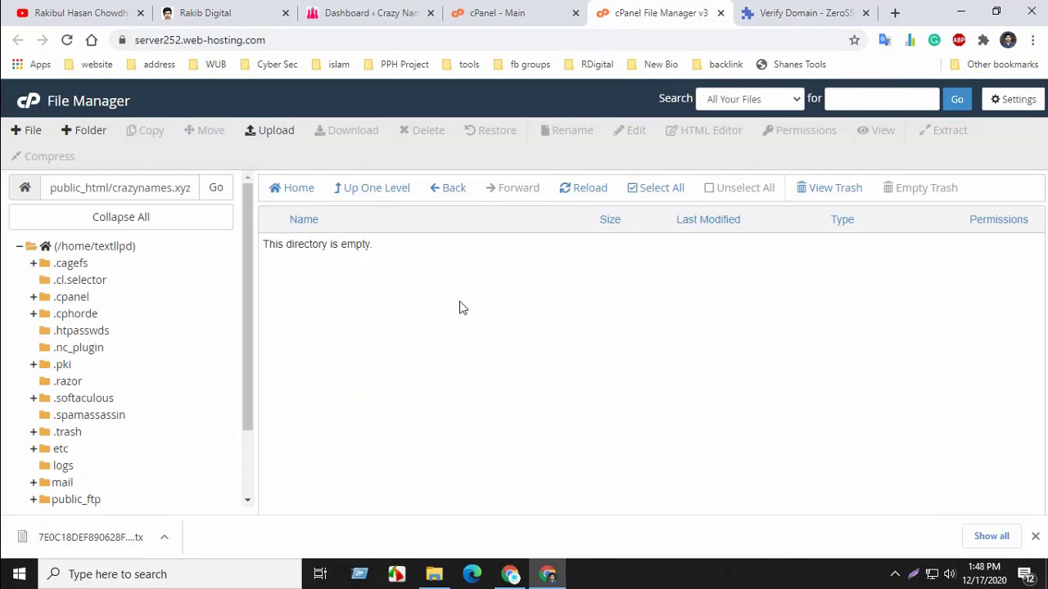
{"action": "left_click", "coordinate": [274, 134]}
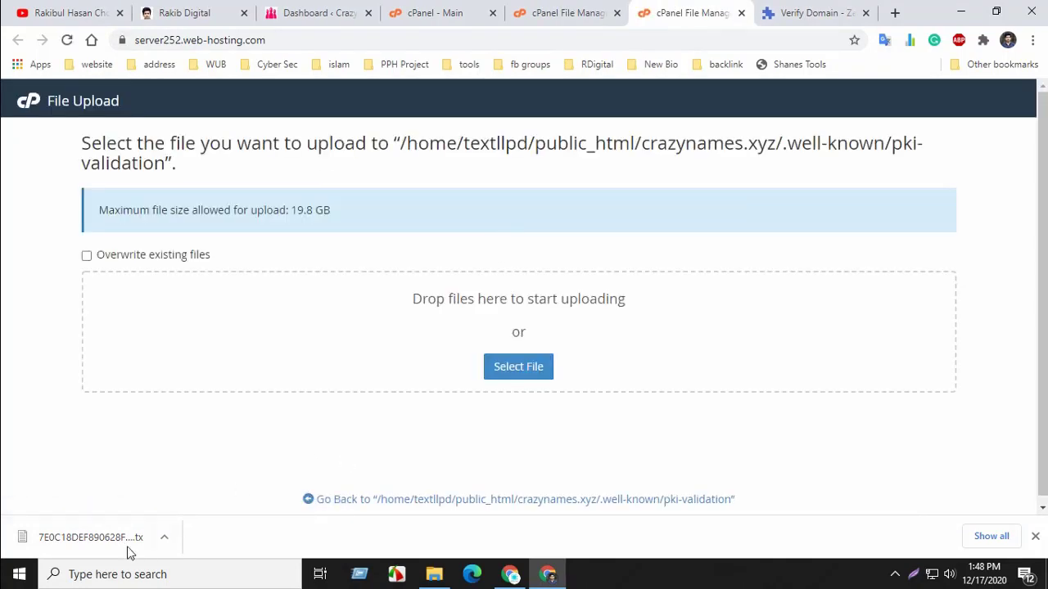
{"action": "left_click_drag", "start_coordinate": [128, 551], "coordinate": [533, 368]}
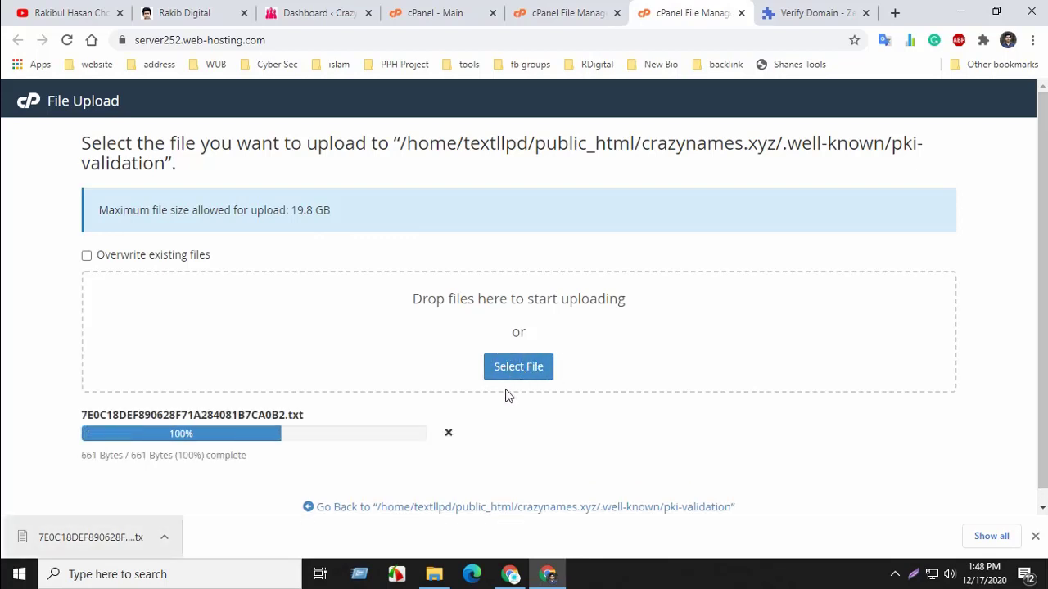
{"action": "left_click", "coordinate": [435, 509]}
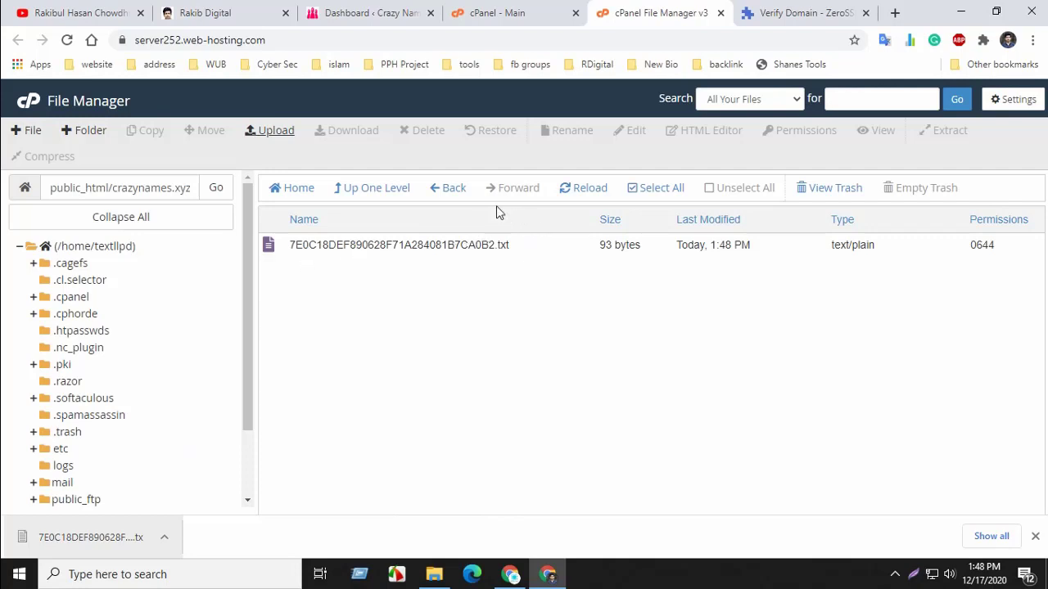
Step: Recheck the Auth File inside pki-validation, then open its public link from the ZeroSSL instructions to check its content and close that page
{"action": "left_click", "coordinate": [347, 188]}
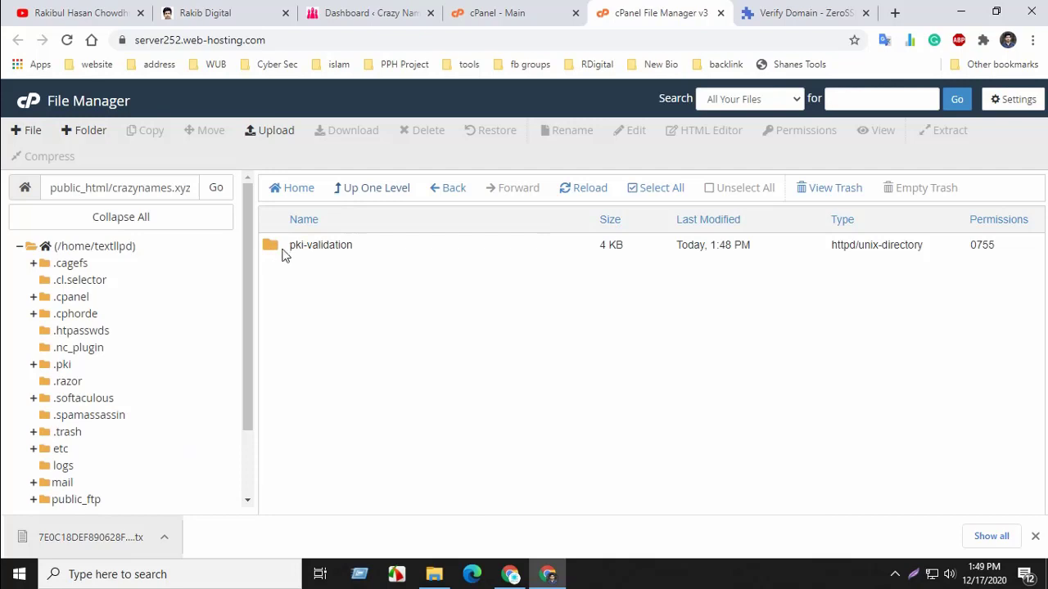
{"action": "double_click", "coordinate": [269, 251]}
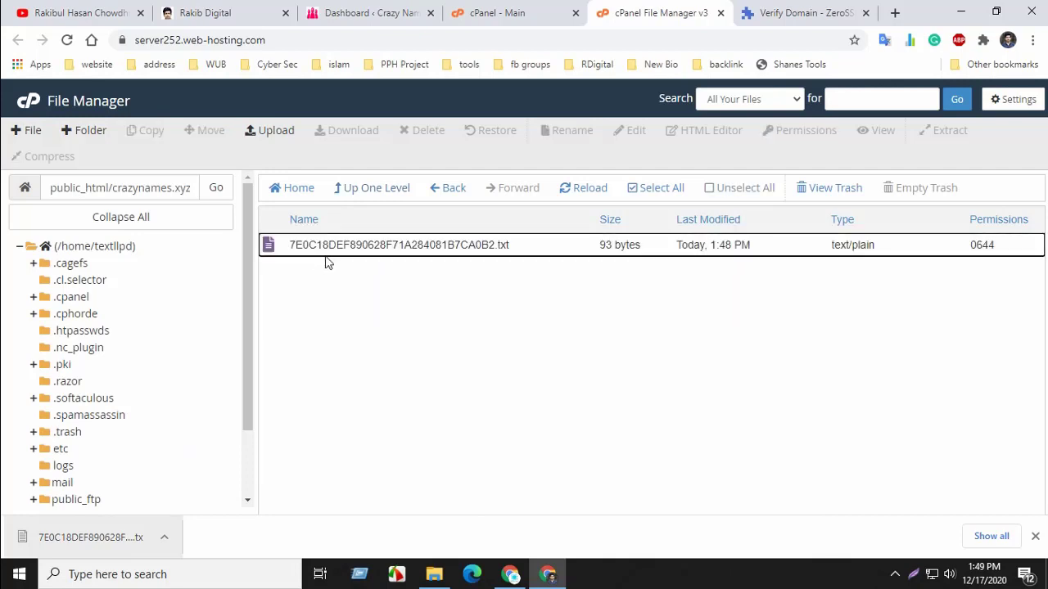
{"action": "left_click", "coordinate": [803, 12]}
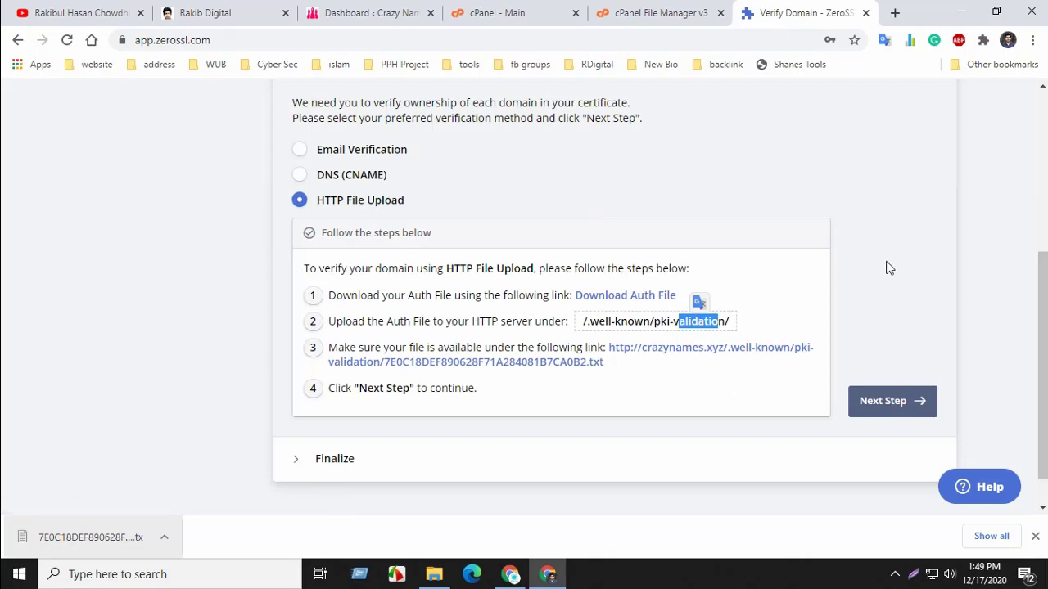
{"action": "left_click", "coordinate": [675, 356]}
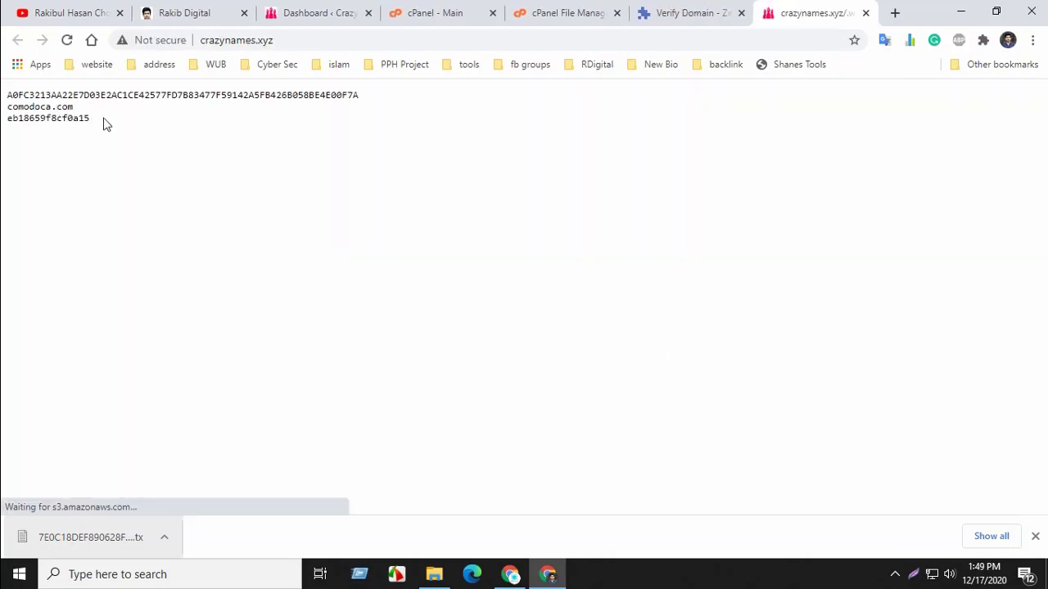
{"action": "left_click_drag", "start_coordinate": [103, 122], "coordinate": [3, 90]}
{"action": "left_click", "coordinate": [119, 149]}
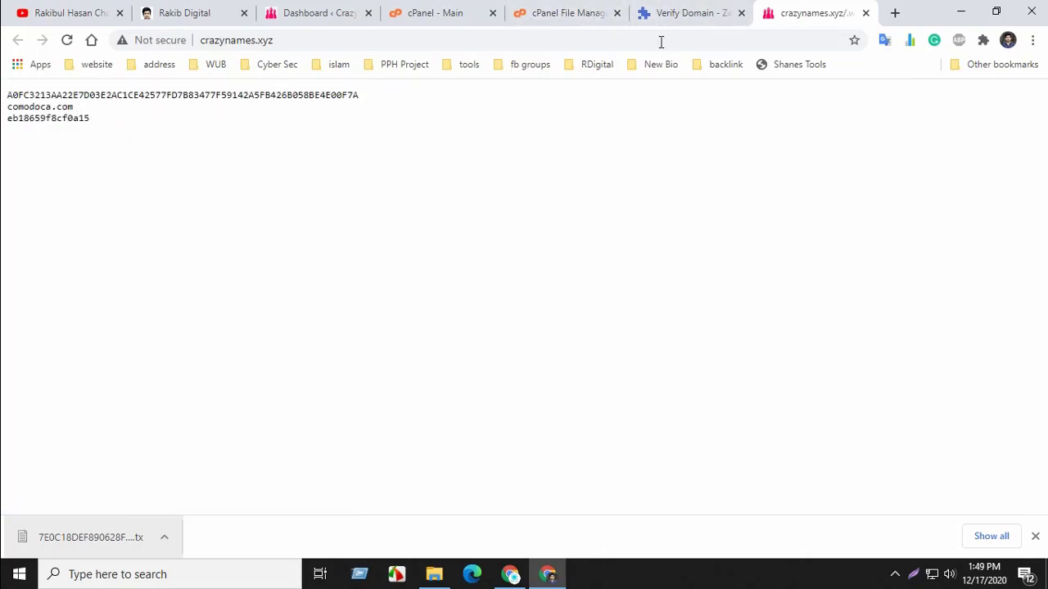
{"action": "left_click", "coordinate": [864, 13]}
Step: Continue past the HTTP File Upload instructions in ZeroSSL and run the domain verification for crazynames.xyz
{"action": "scroll", "coordinate": [879, 336], "scroll_direction": "down", "scroll_amount": 1}
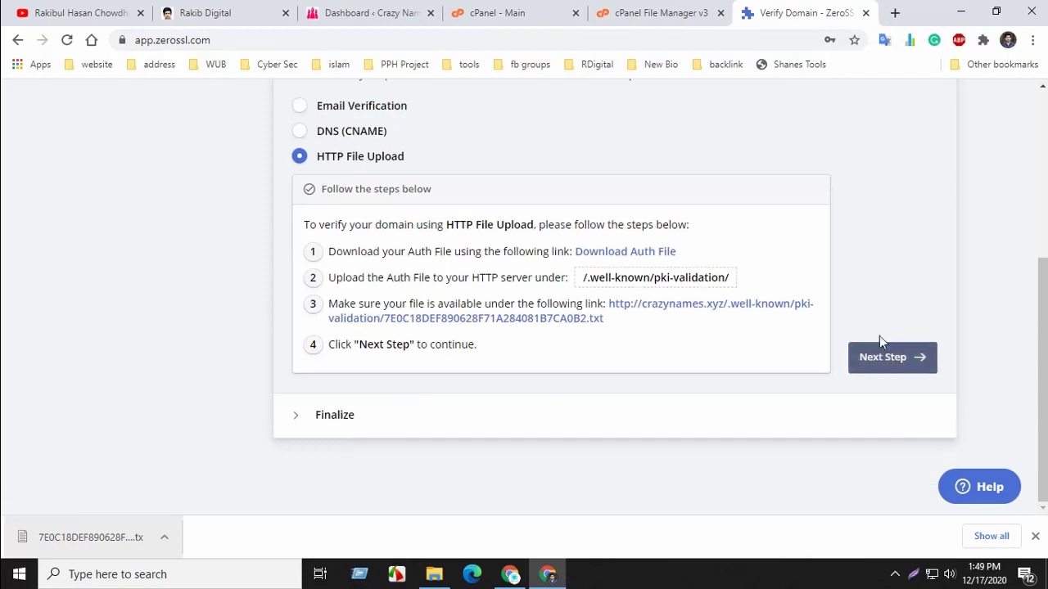
{"action": "left_click", "coordinate": [885, 357]}
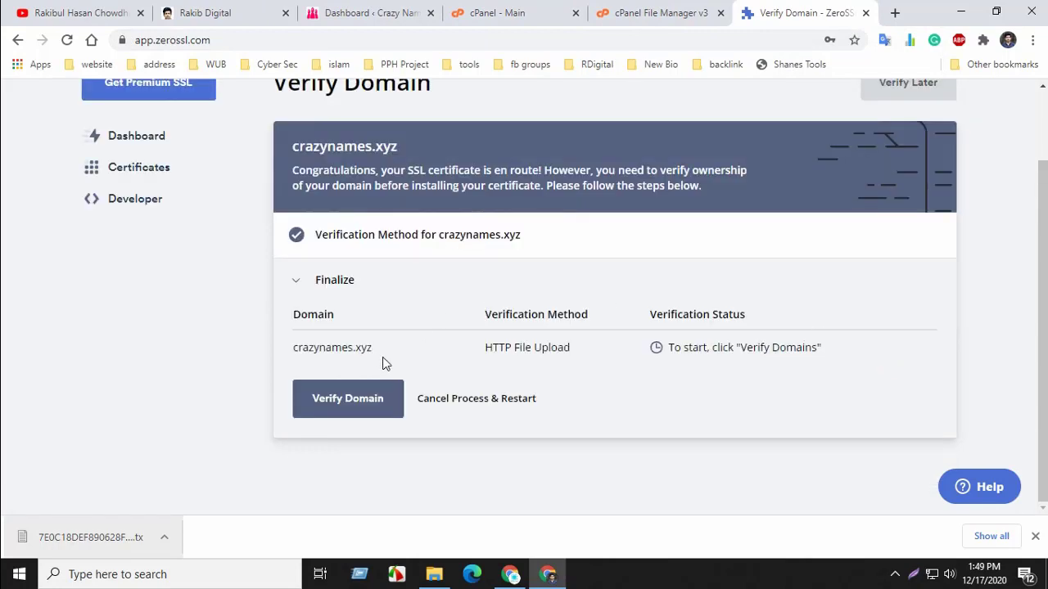
{"action": "left_click", "coordinate": [361, 395]}
Step: Proceed to the Install Certificate stage with the Default Format and download the crazynames.xyz certificate as a ZIP archive
{"action": "scroll", "coordinate": [319, 352], "scroll_direction": "down", "scroll_amount": 1}
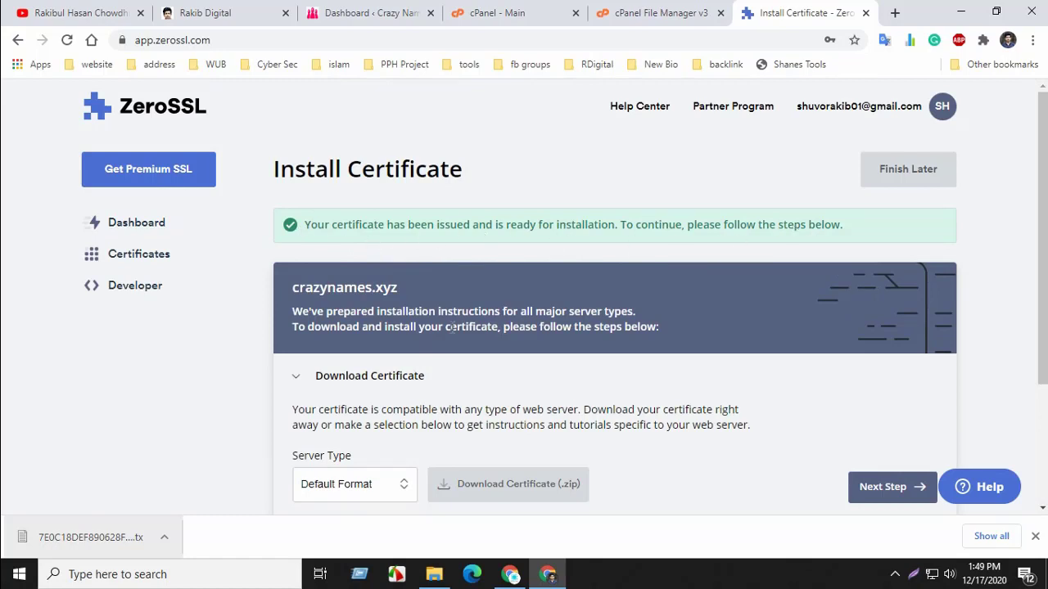
{"action": "scroll", "coordinate": [447, 331], "scroll_direction": "down", "scroll_amount": 1}
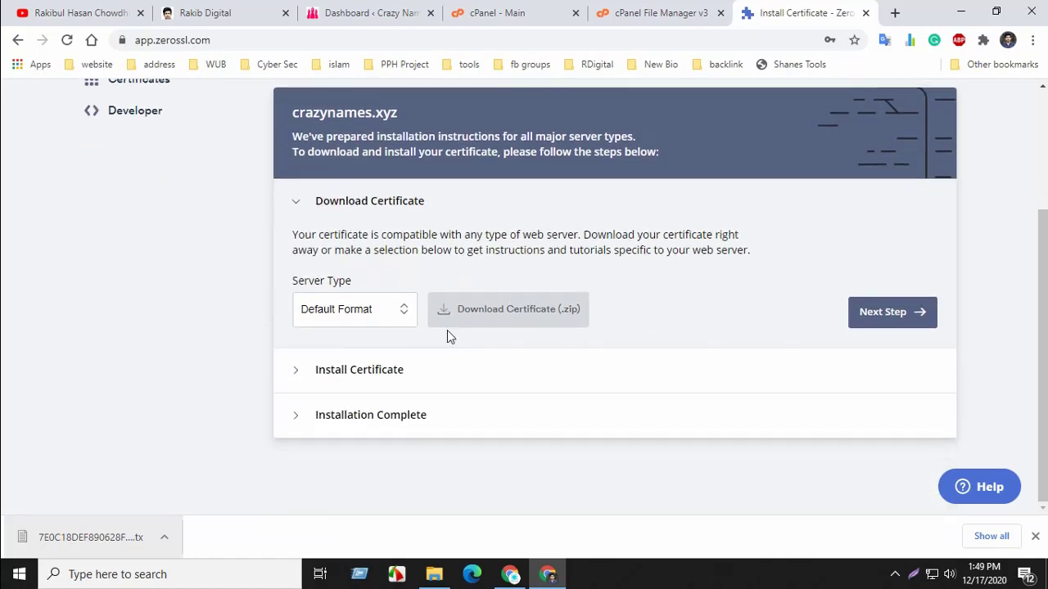
{"action": "left_click", "coordinate": [416, 377]}
{"action": "scroll", "coordinate": [403, 372], "scroll_direction": "down", "scroll_amount": 2}
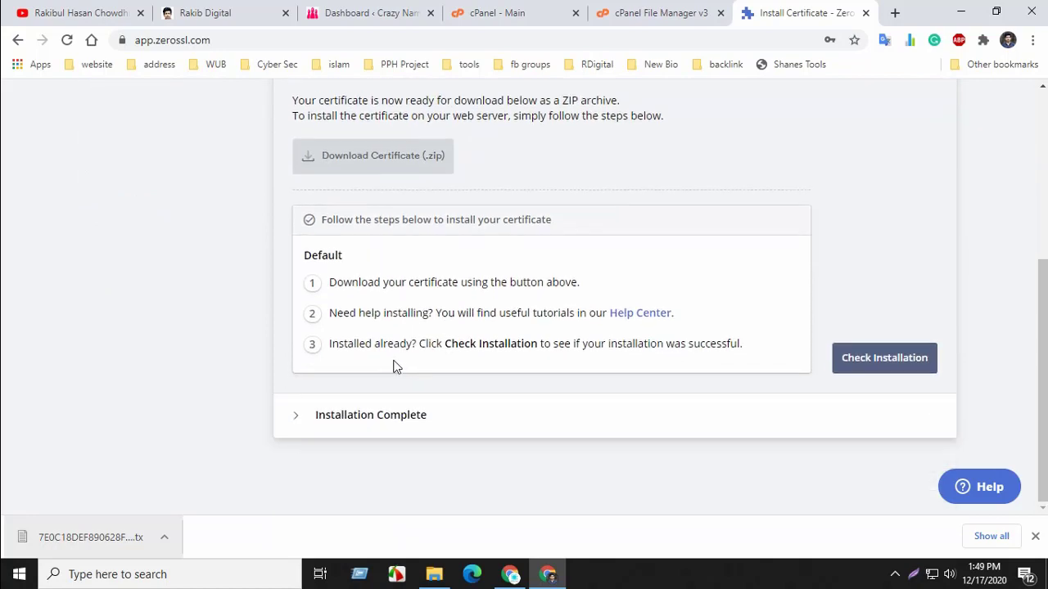
{"action": "scroll", "coordinate": [390, 368], "scroll_direction": "up", "scroll_amount": 1}
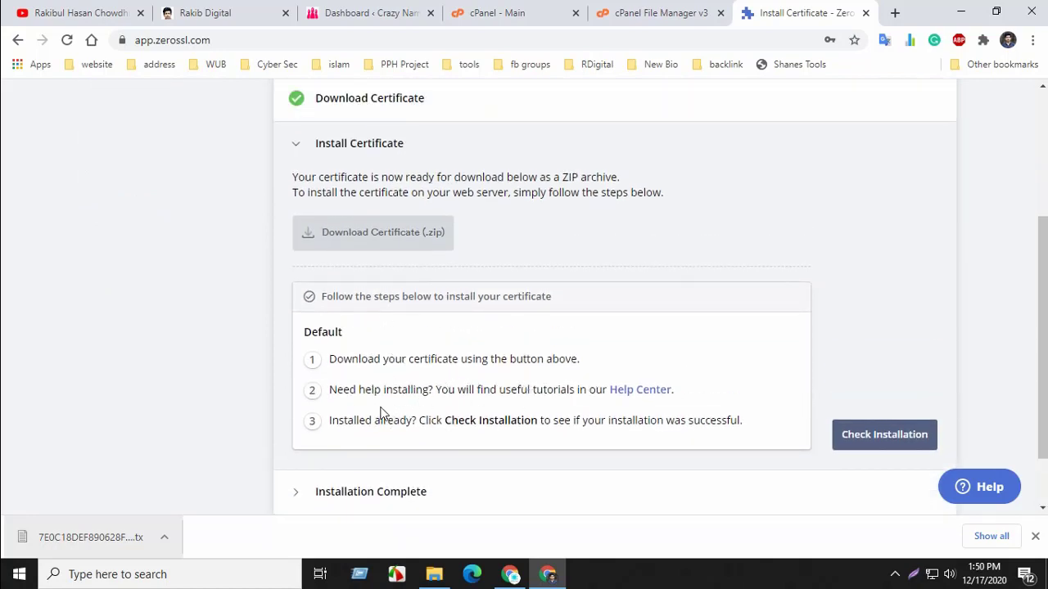
{"action": "left_click", "coordinate": [353, 235]}
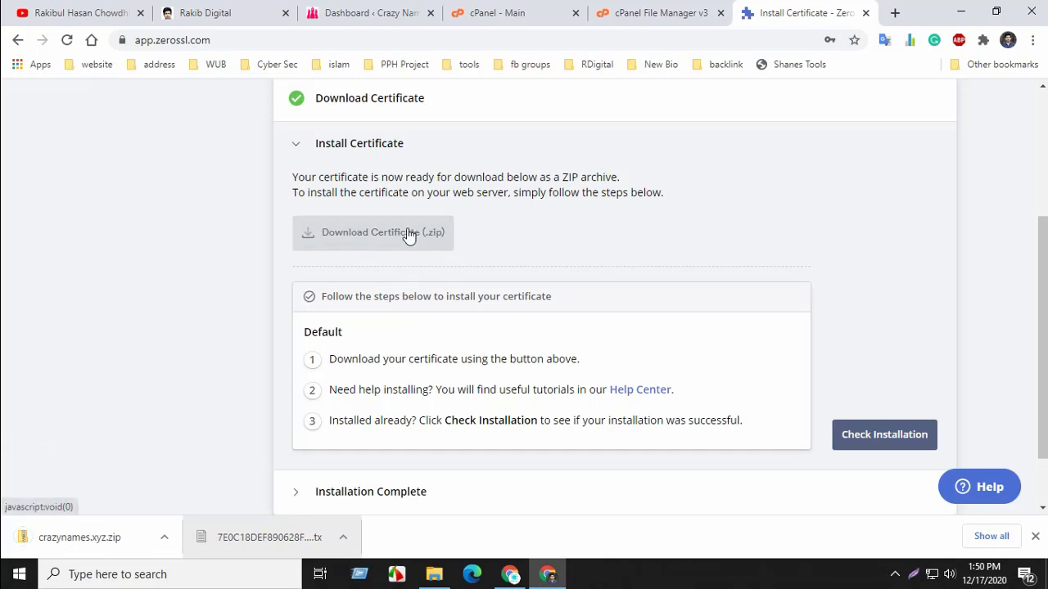
Step: Show crazynames.xyz.zip in its folder and extract it to a crazynames.xyz folder in Downloads, then minimize File Explorer
{"action": "left_click", "coordinate": [167, 539]}
{"action": "left_click", "coordinate": [228, 481]}
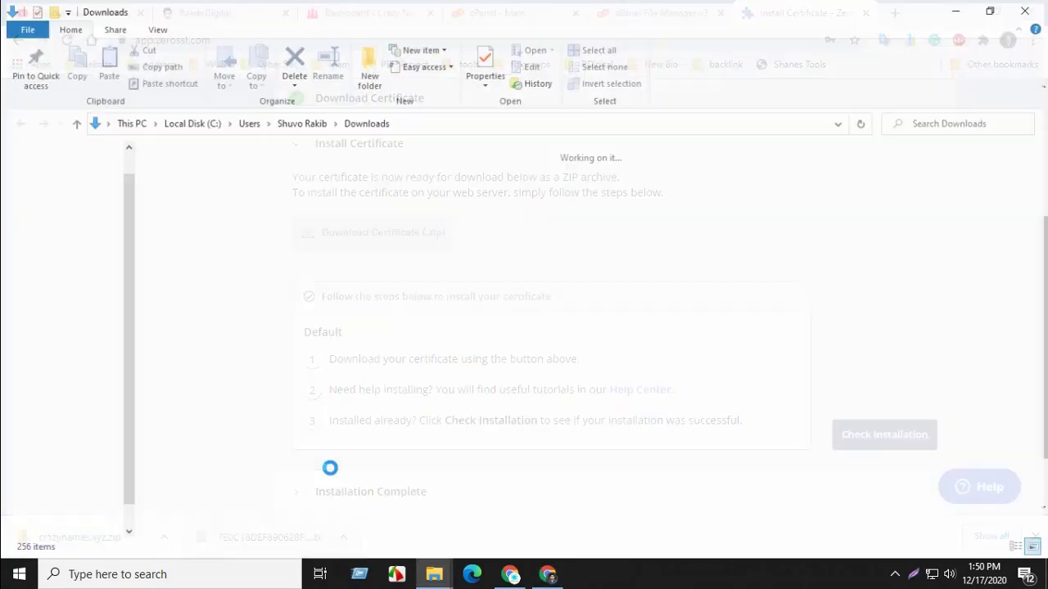
{"action": "right_click", "coordinate": [198, 227]}
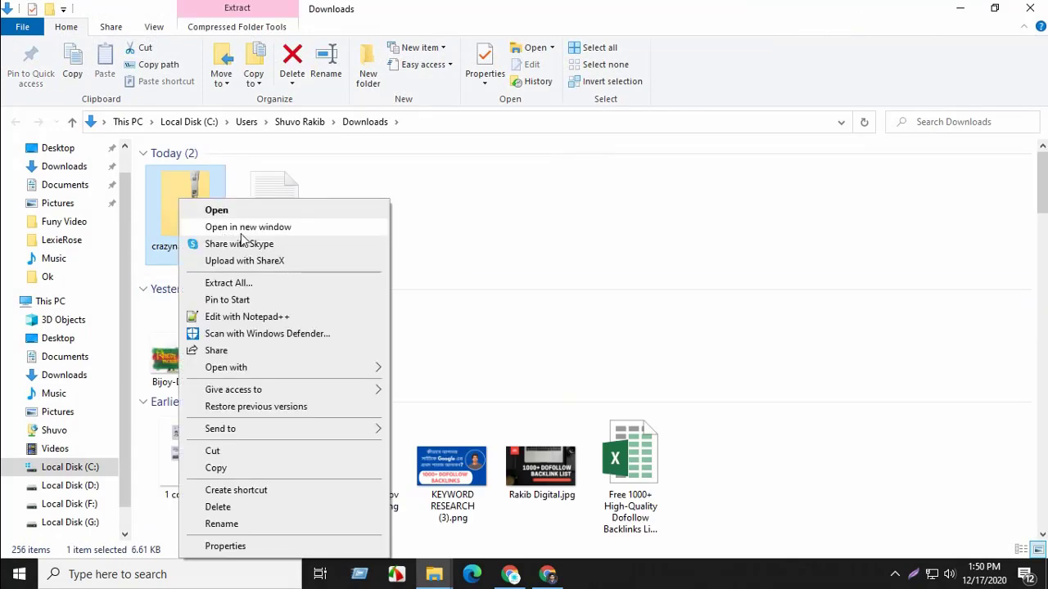
{"action": "left_click", "coordinate": [267, 287]}
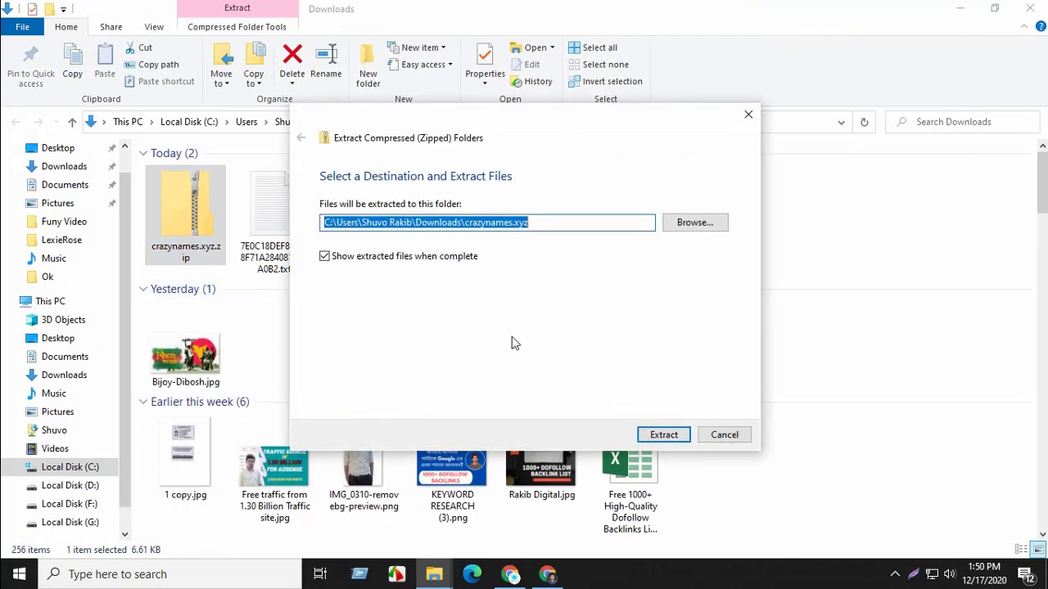
{"action": "left_click", "coordinate": [660, 435]}
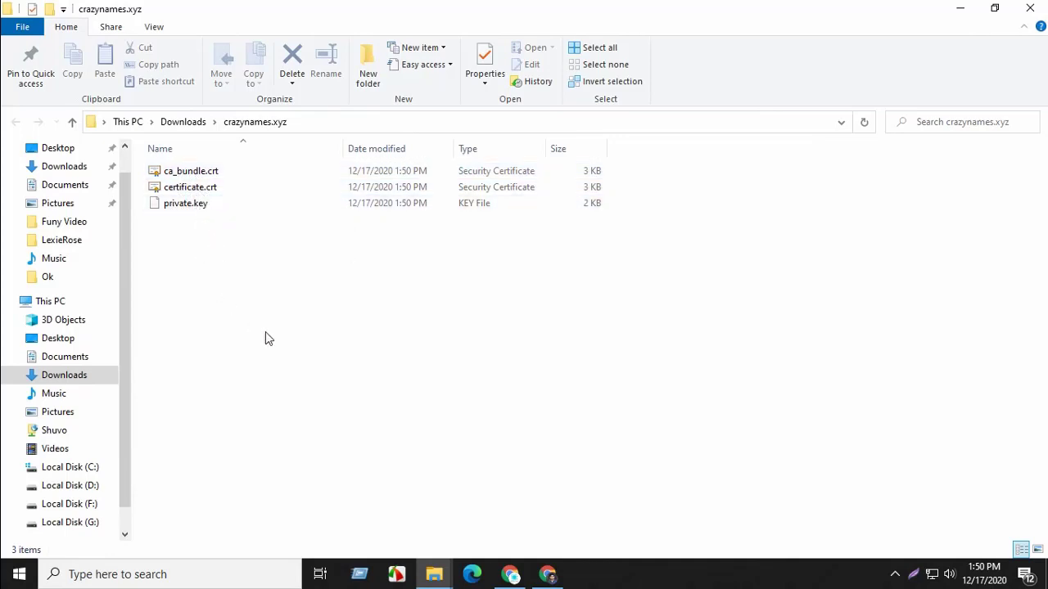
{"action": "left_click", "coordinate": [961, 10]}
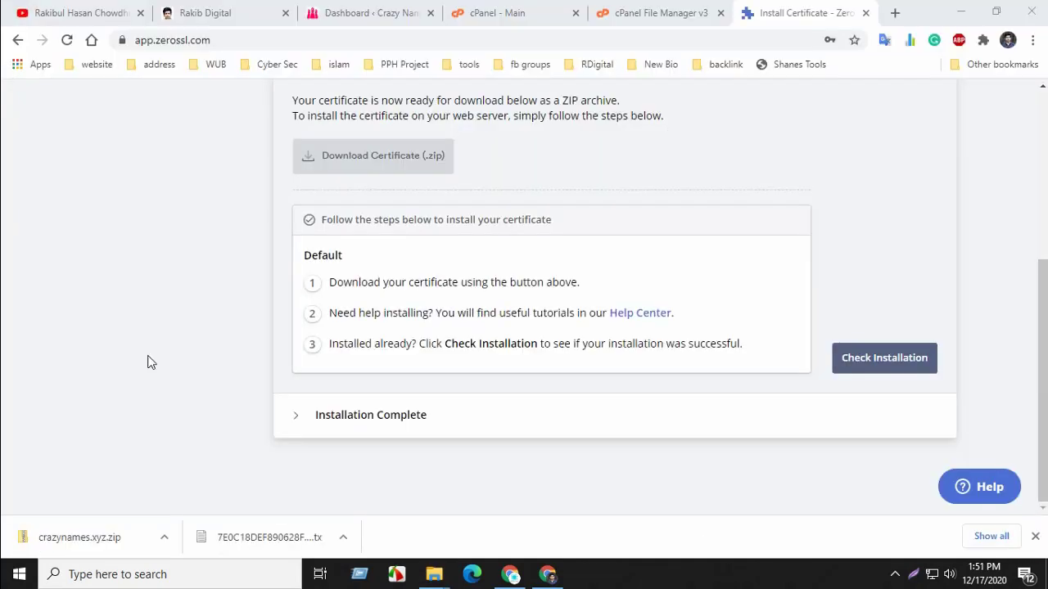
Step: Return to the cPanel main page, search its functions for "ssl", and open the Manage SSL sites page under SSL/TLS
{"action": "left_click", "coordinate": [515, 14]}
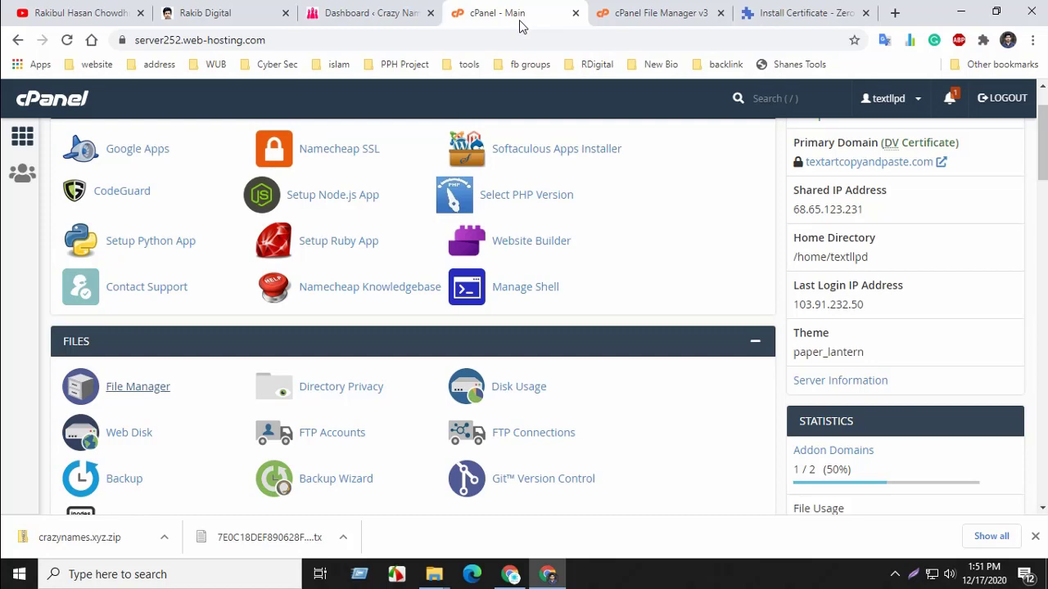
{"action": "scroll", "coordinate": [444, 196], "scroll_direction": "up", "scroll_amount": 2}
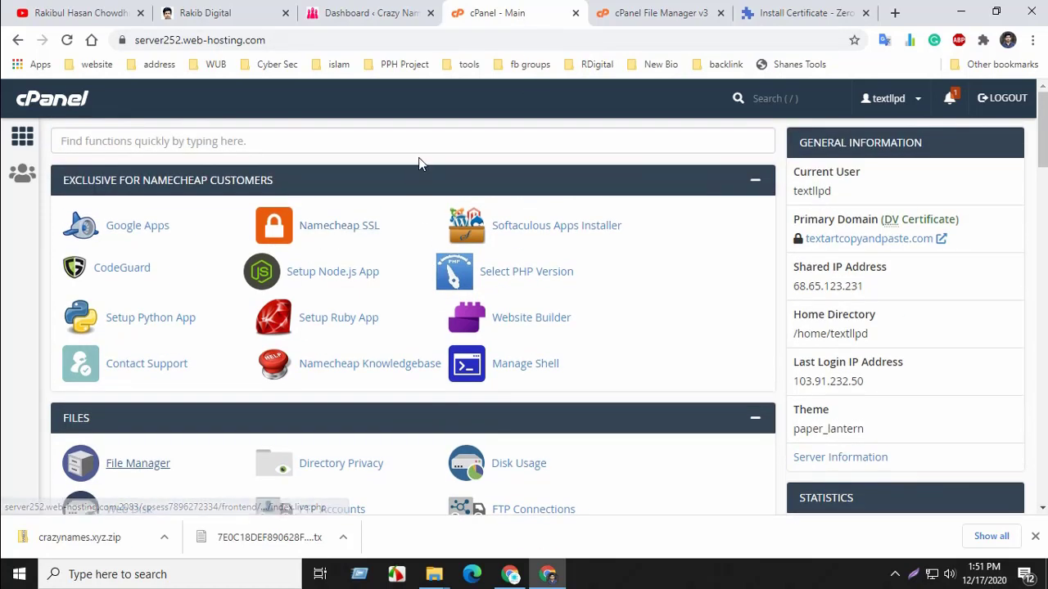
{"action": "left_click", "coordinate": [250, 137]}
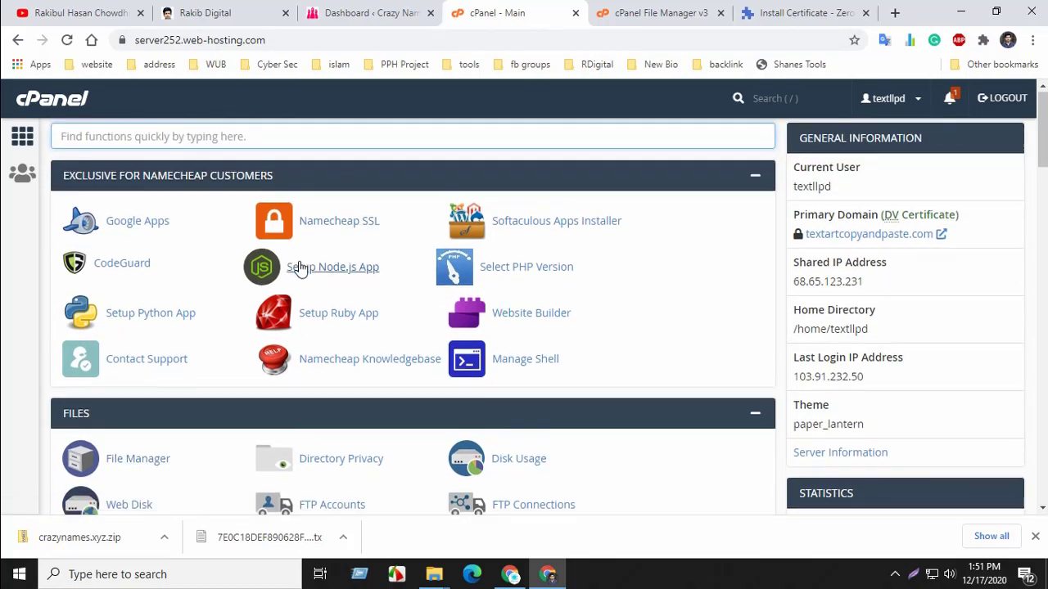
{"action": "scroll", "coordinate": [298, 262], "scroll_direction": "down", "scroll_amount": 3}
{"action": "scroll", "coordinate": [298, 261], "scroll_direction": "up", "scroll_amount": 2}
{"action": "scroll", "coordinate": [300, 262], "scroll_direction": "up", "scroll_amount": 1}
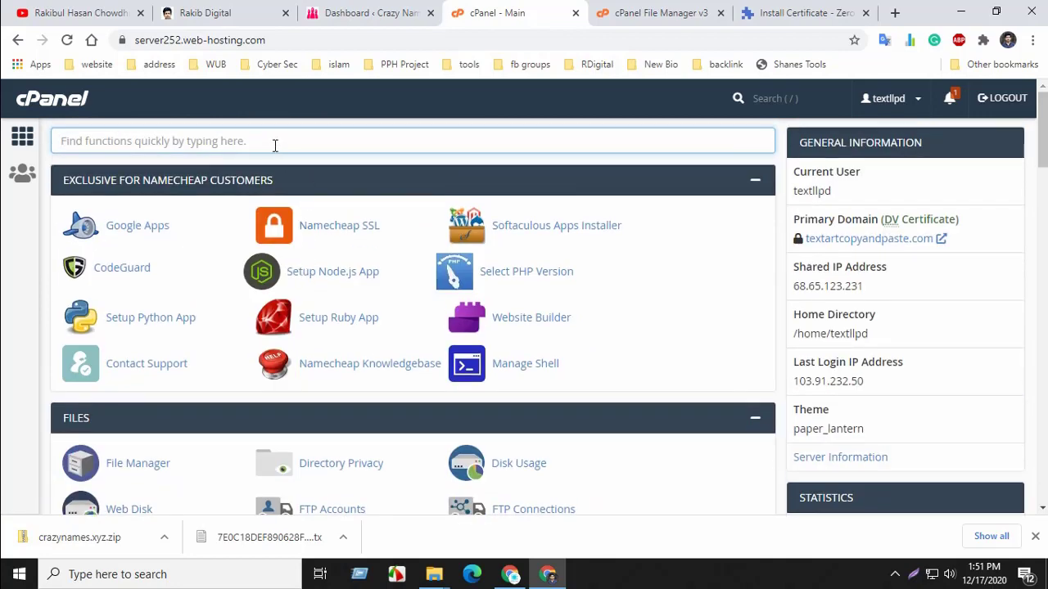
{"action": "type", "text": "ssl"}
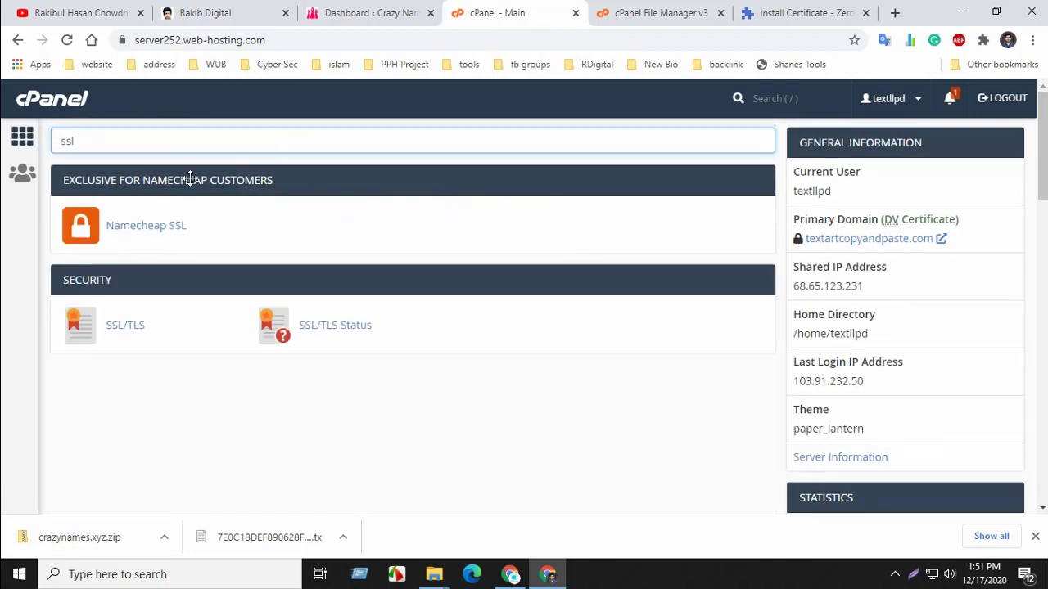
{"action": "left_click", "coordinate": [121, 327]}
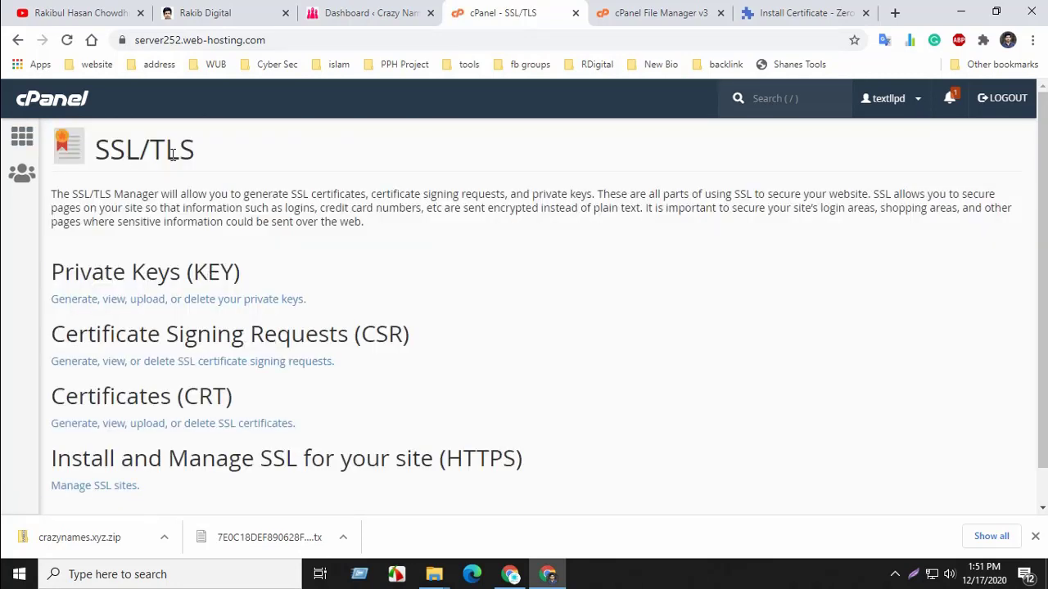
{"action": "scroll", "coordinate": [228, 431], "scroll_direction": "down", "scroll_amount": 1}
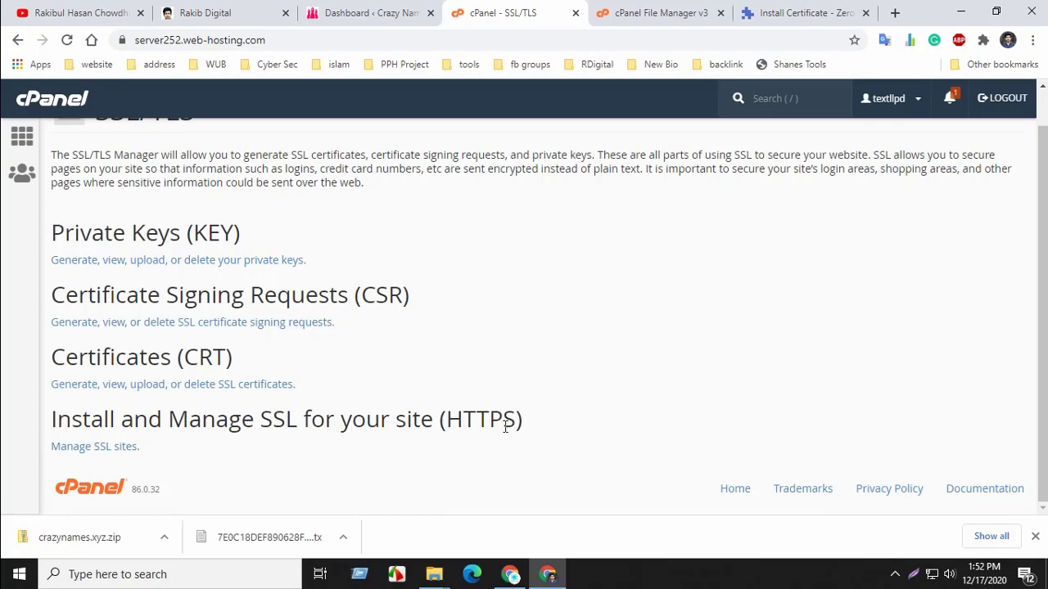
{"action": "left_click", "coordinate": [67, 447]}
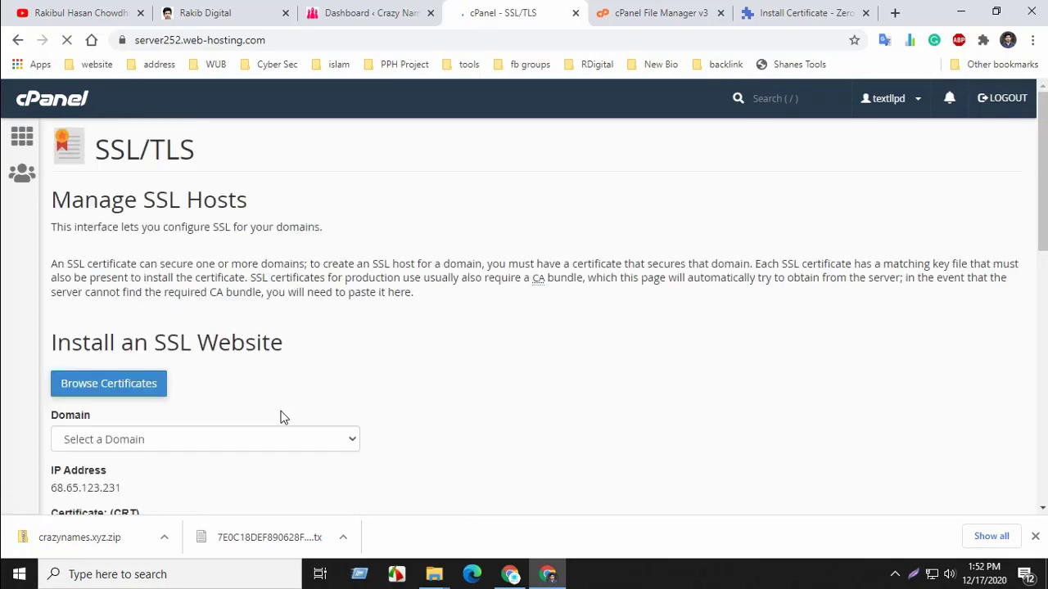
Step: Examine the domain, Certificate (CRT), Private Key (KEY) and CABUNDLE fields of the Install an SSL Website form
{"action": "scroll", "coordinate": [239, 407], "scroll_direction": "down", "scroll_amount": 15}
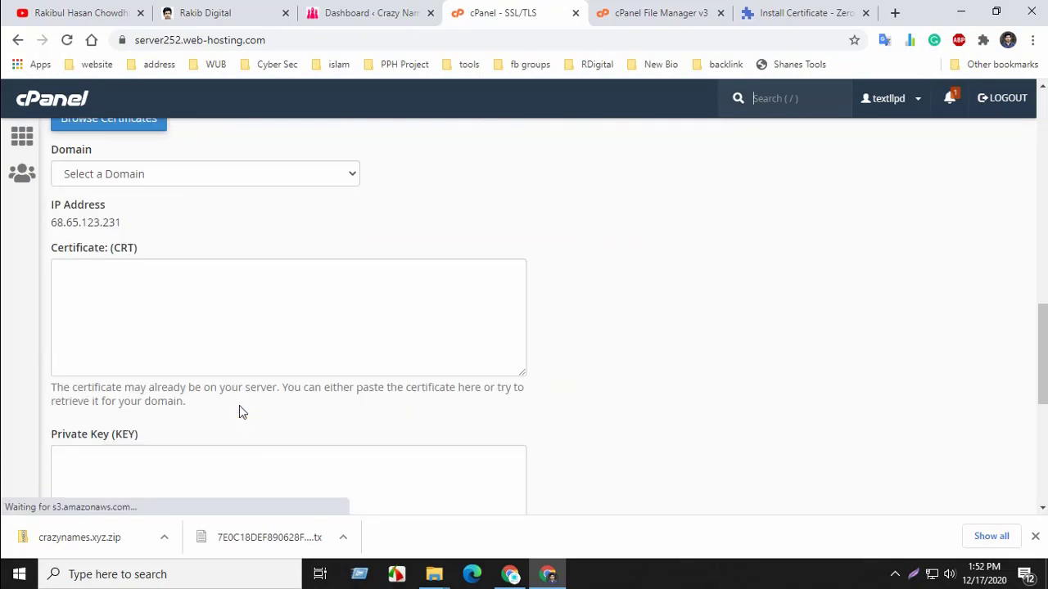
{"action": "scroll", "coordinate": [239, 411], "scroll_direction": "up", "scroll_amount": 6}
{"action": "scroll", "coordinate": [239, 411], "scroll_direction": "down", "scroll_amount": 6}
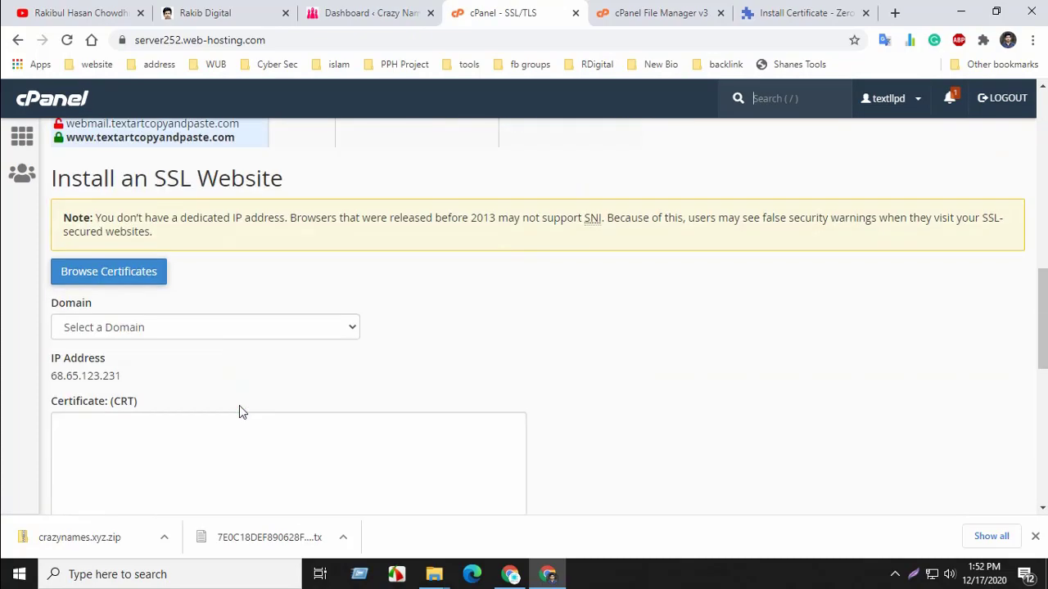
{"action": "scroll", "coordinate": [202, 407], "scroll_direction": "down", "scroll_amount": 1}
{"action": "scroll", "coordinate": [115, 331], "scroll_direction": "up", "scroll_amount": 1}
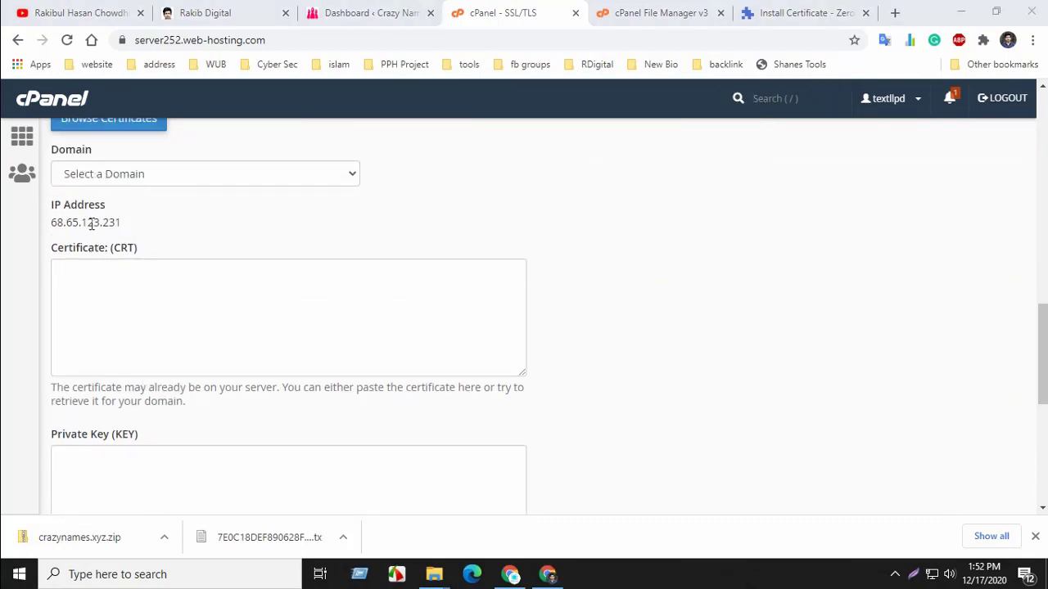
{"action": "scroll", "coordinate": [107, 260], "scroll_direction": "down", "scroll_amount": 2}
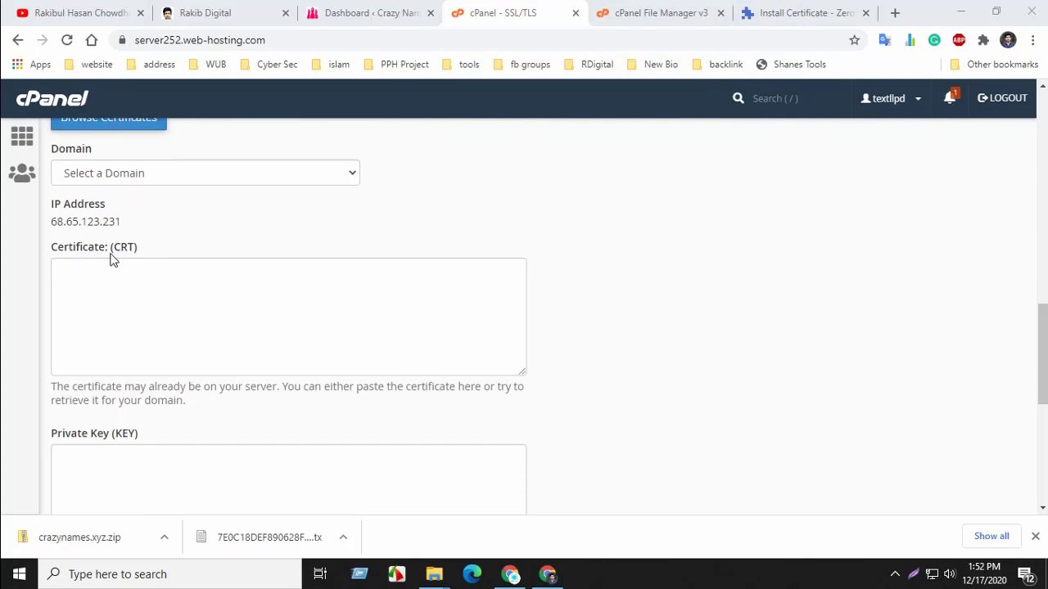
{"action": "scroll", "coordinate": [106, 287], "scroll_direction": "down", "scroll_amount": 1}
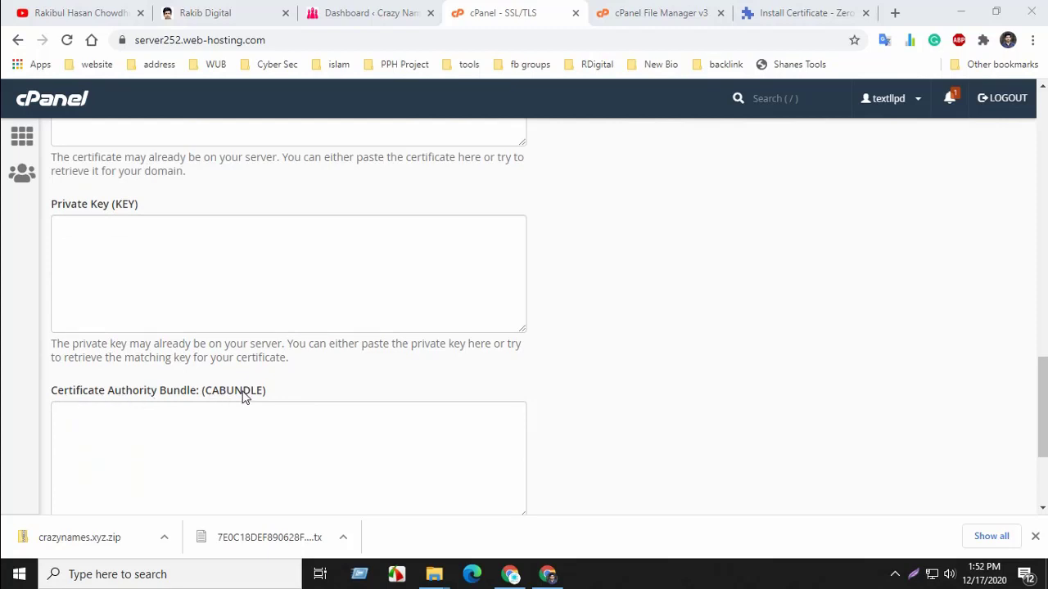
{"action": "scroll", "coordinate": [242, 392], "scroll_direction": "up", "scroll_amount": 5}
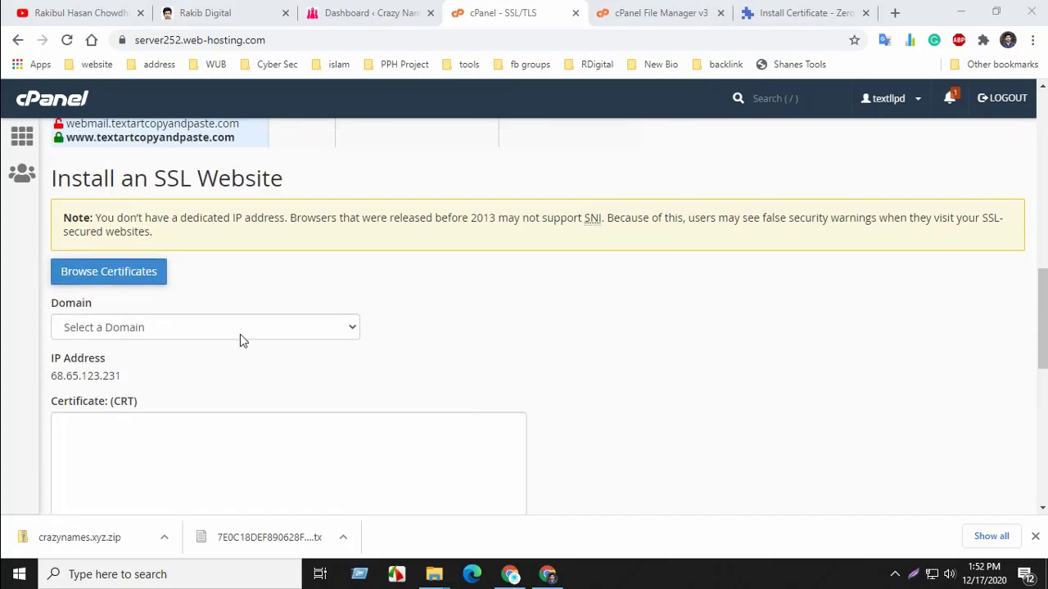
Step: Select crazynames.xyz as the domain for the SSL website installation
{"action": "left_click", "coordinate": [239, 327]}
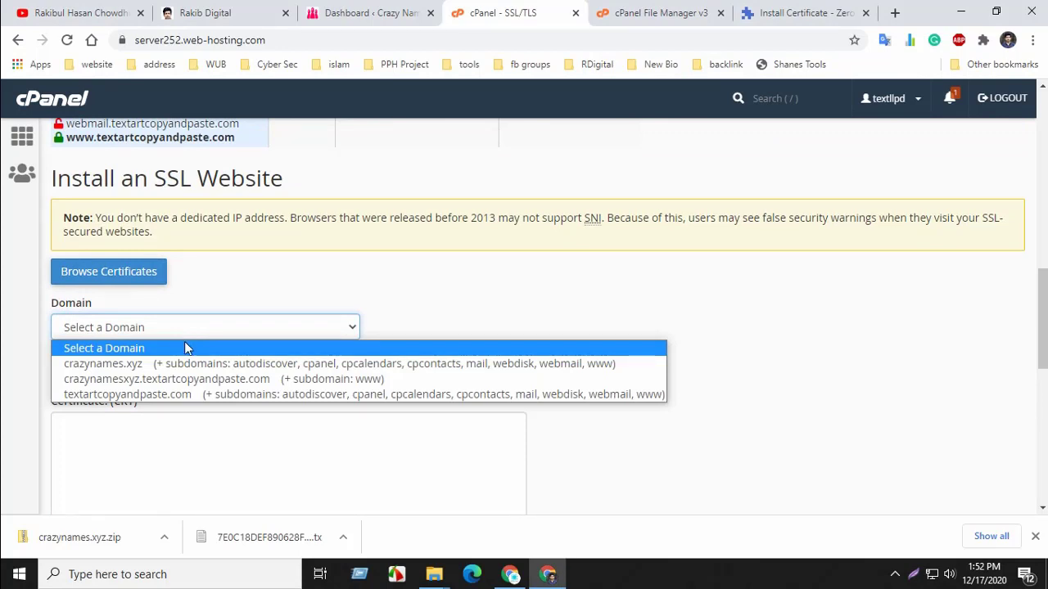
{"action": "left_click", "coordinate": [136, 365]}
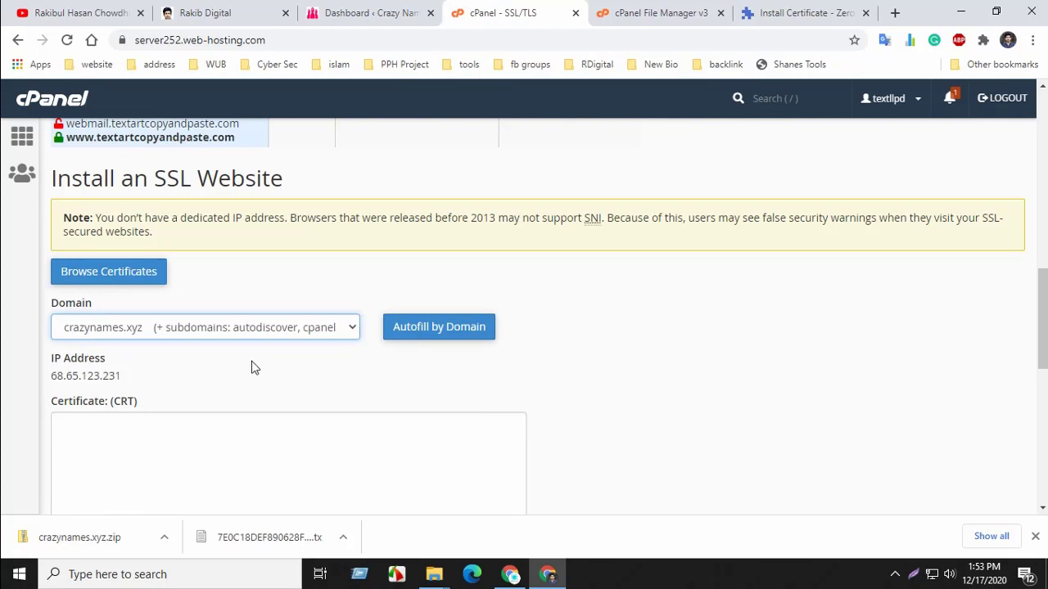
{"action": "scroll", "coordinate": [251, 361], "scroll_direction": "down", "scroll_amount": 2}
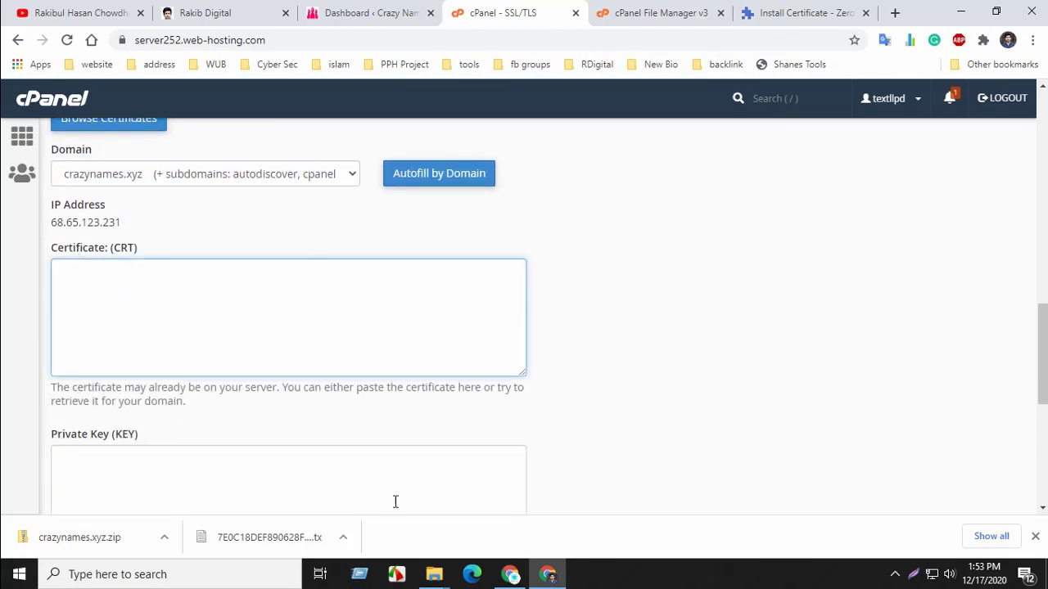
{"action": "mouse_move", "coordinate": [434, 573]}
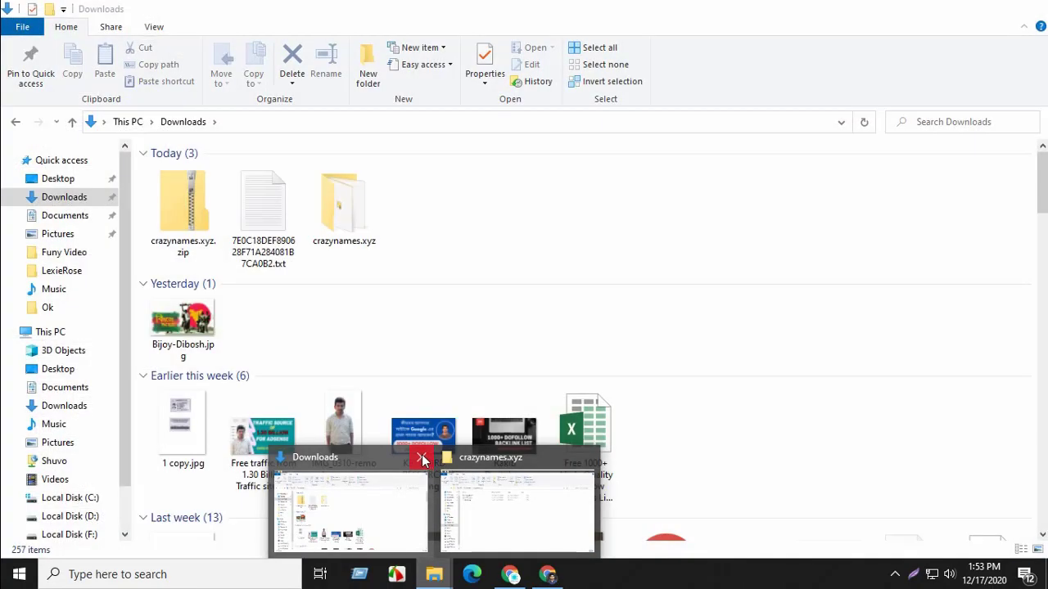
{"action": "left_click", "coordinate": [422, 459]}
{"action": "left_click", "coordinate": [457, 491]}
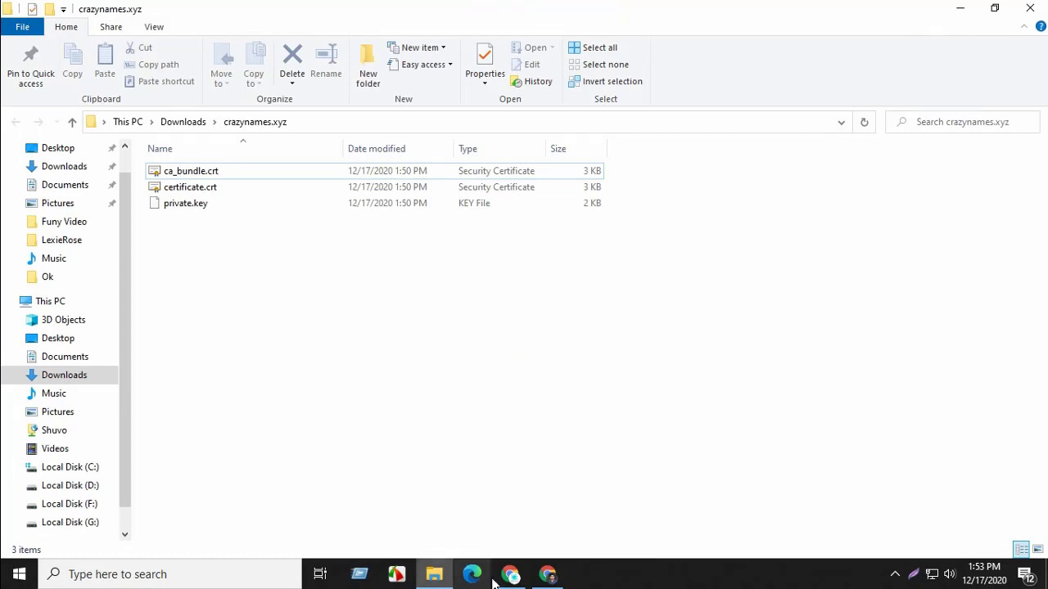
{"action": "left_click", "coordinate": [564, 578]}
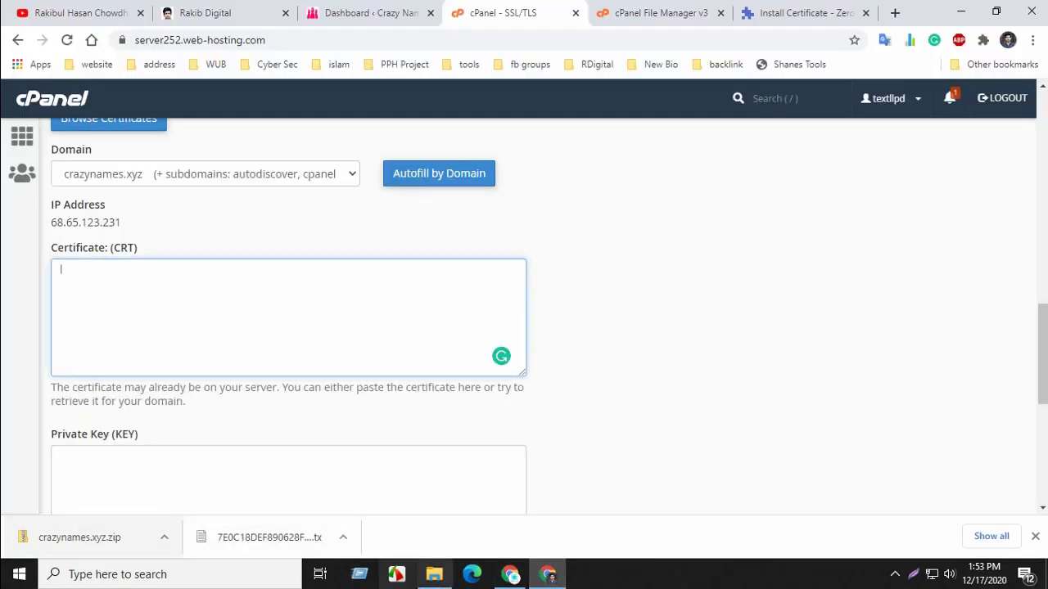
{"action": "left_click", "coordinate": [427, 578]}
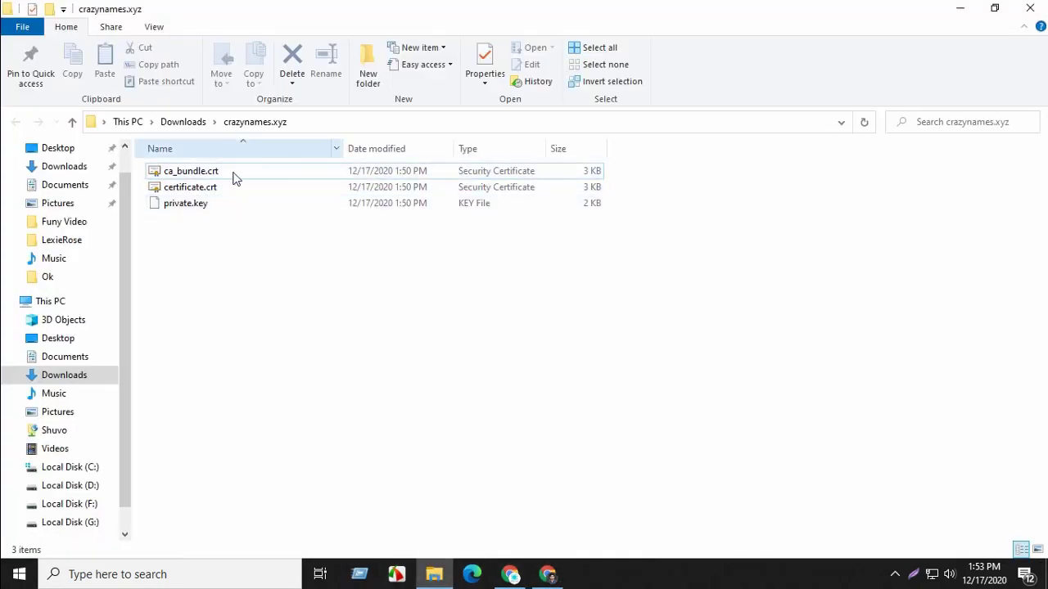
{"action": "double_click", "coordinate": [191, 187]}
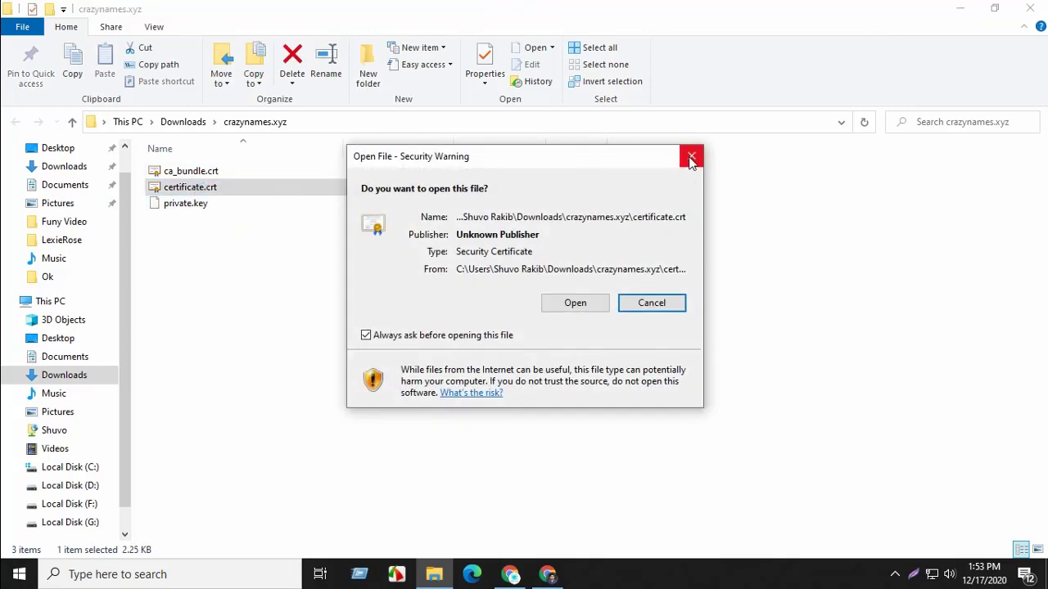
{"action": "left_click", "coordinate": [688, 157]}
Step: Find and launch Notepad++ from the Windows search, and decline its update download
{"action": "left_click", "coordinate": [225, 574]}
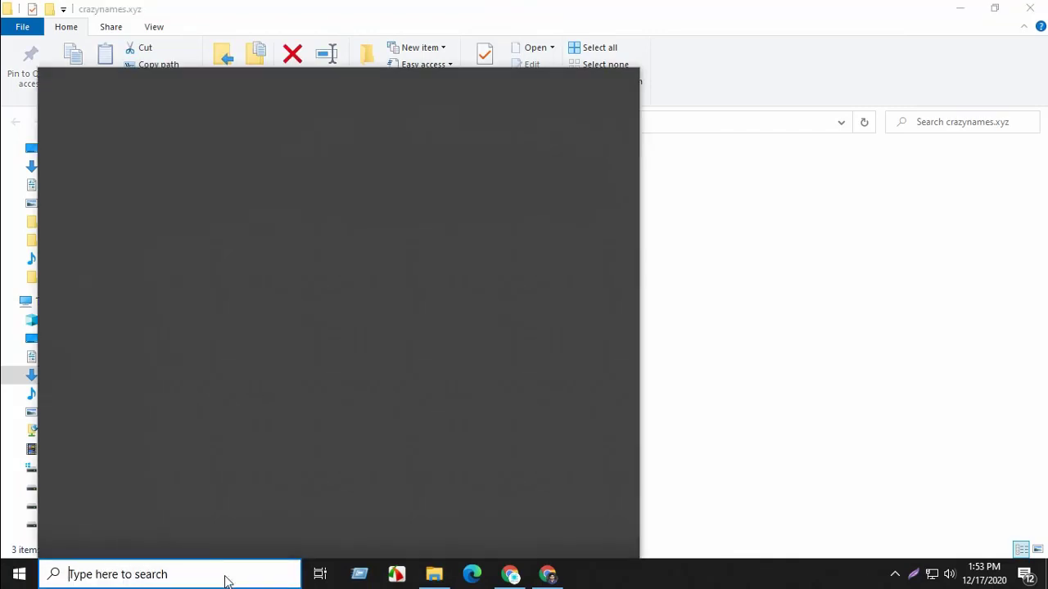
{"action": "type", "text": "not"}
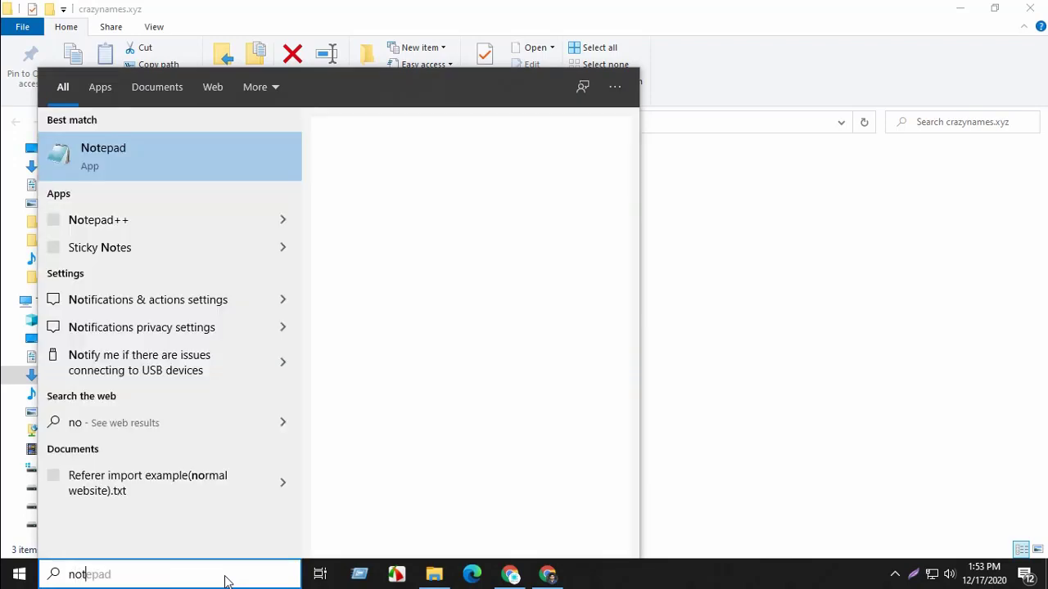
{"action": "left_click", "coordinate": [151, 225]}
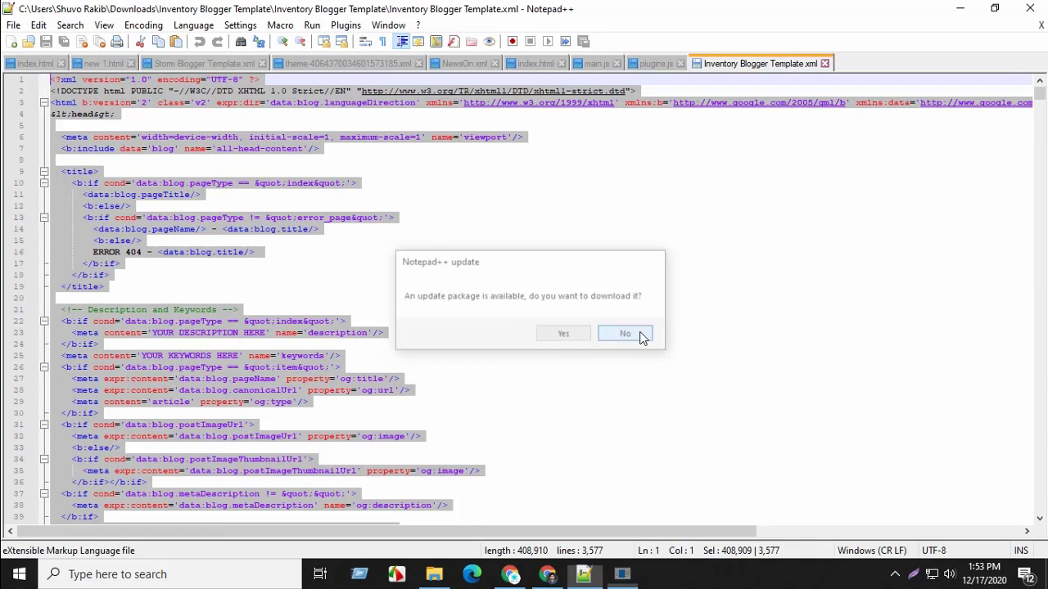
{"action": "left_click", "coordinate": [637, 334]}
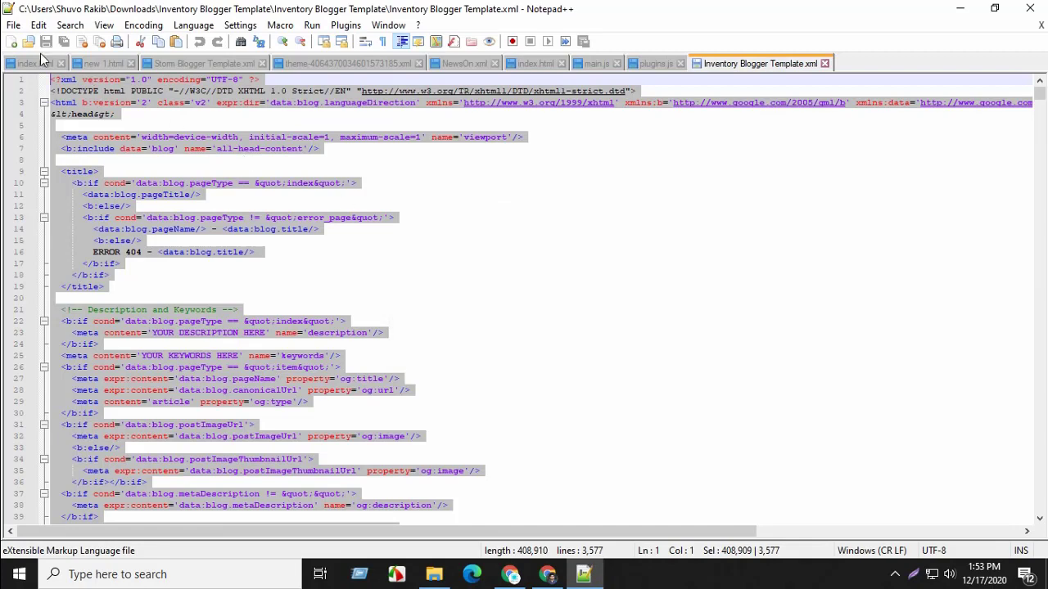
Step: Open certificate.crt from the crazynames.xyz folder in Downloads
{"action": "left_click", "coordinate": [13, 27]}
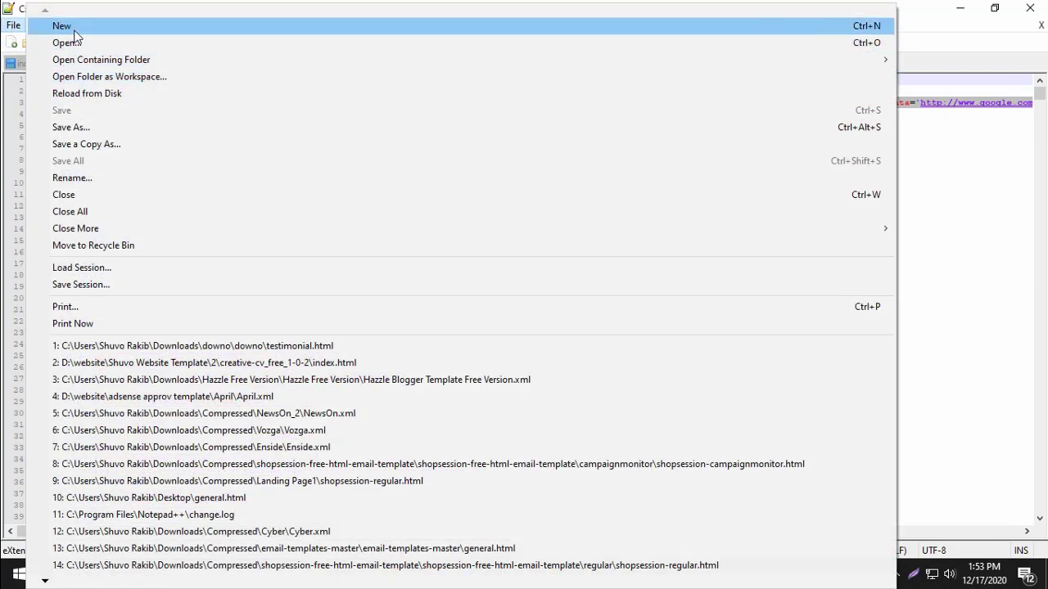
{"action": "left_click", "coordinate": [73, 42]}
{"action": "left_click", "coordinate": [71, 201]}
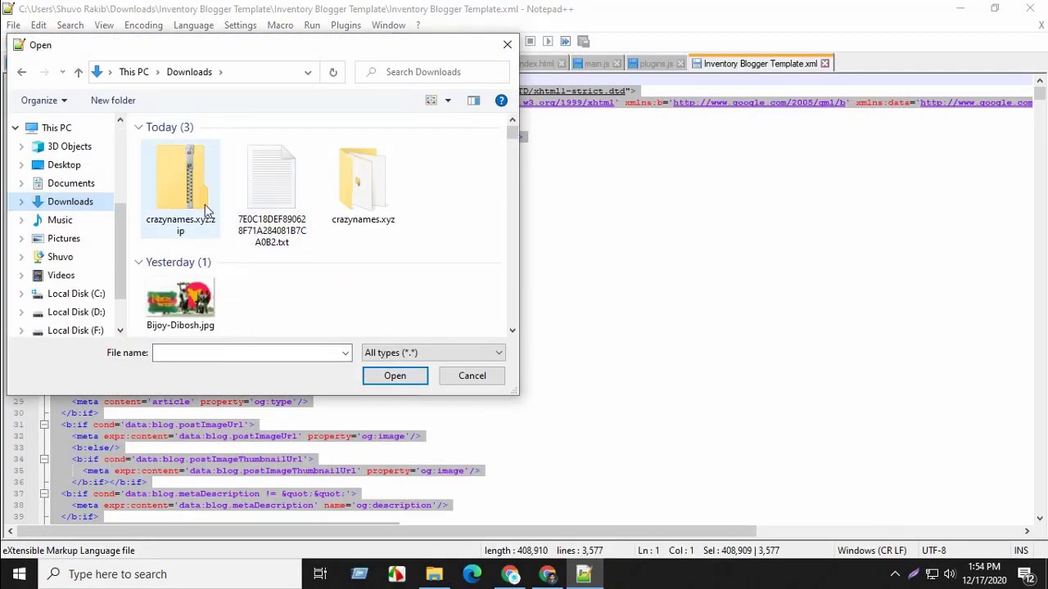
{"action": "double_click", "coordinate": [345, 195]}
{"action": "double_click", "coordinate": [188, 161]}
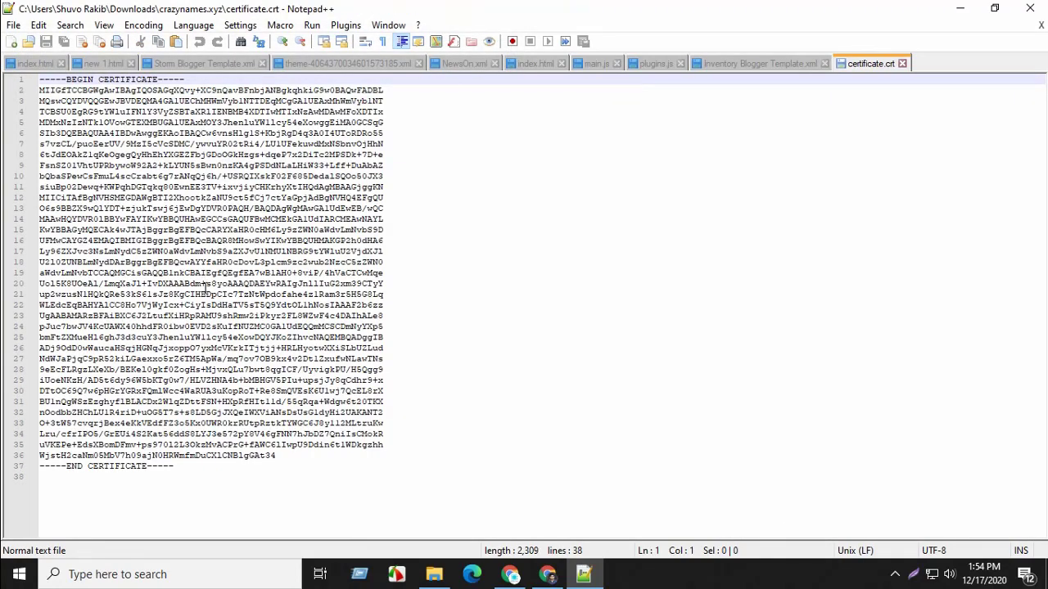
Step: Copy the entire text of certificate.crt and paste it into the Certificate (CRT) field of the cPanel form
{"action": "key", "text": "ctrl+a"}
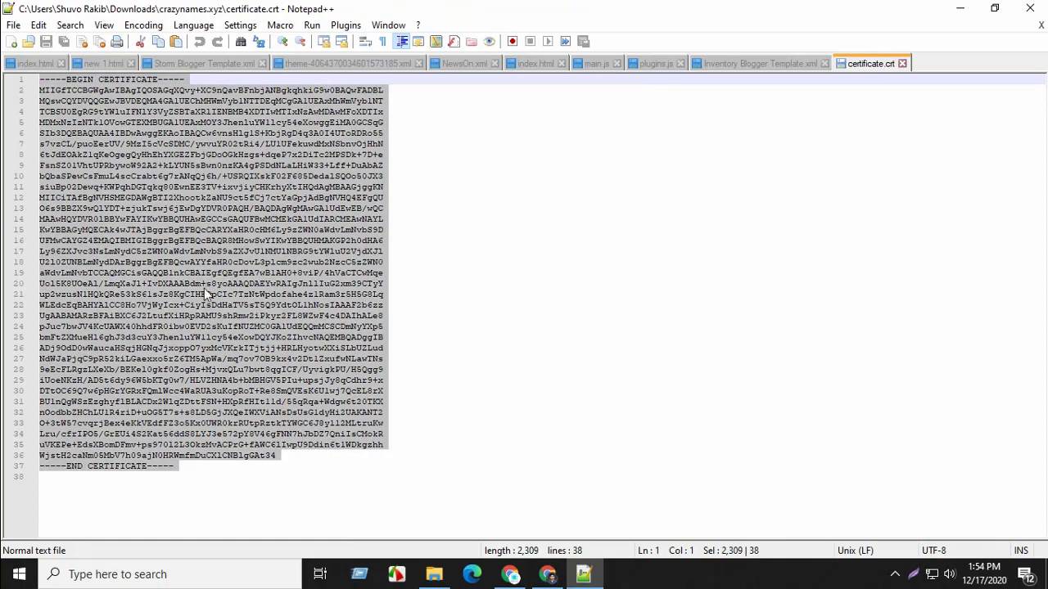
{"action": "left_click", "coordinate": [549, 576]}
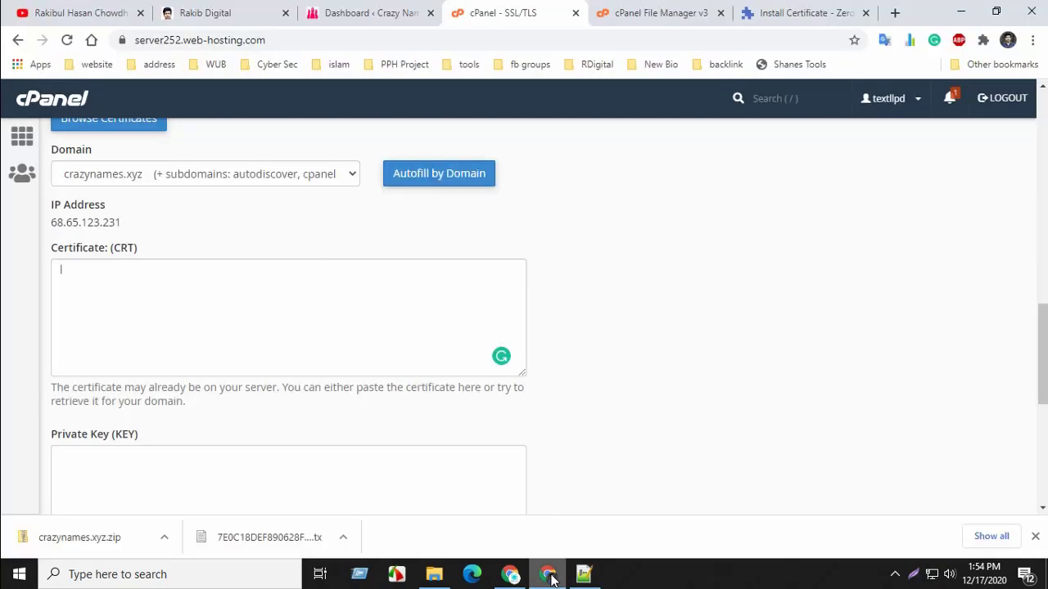
{"action": "right_click", "coordinate": [150, 298]}
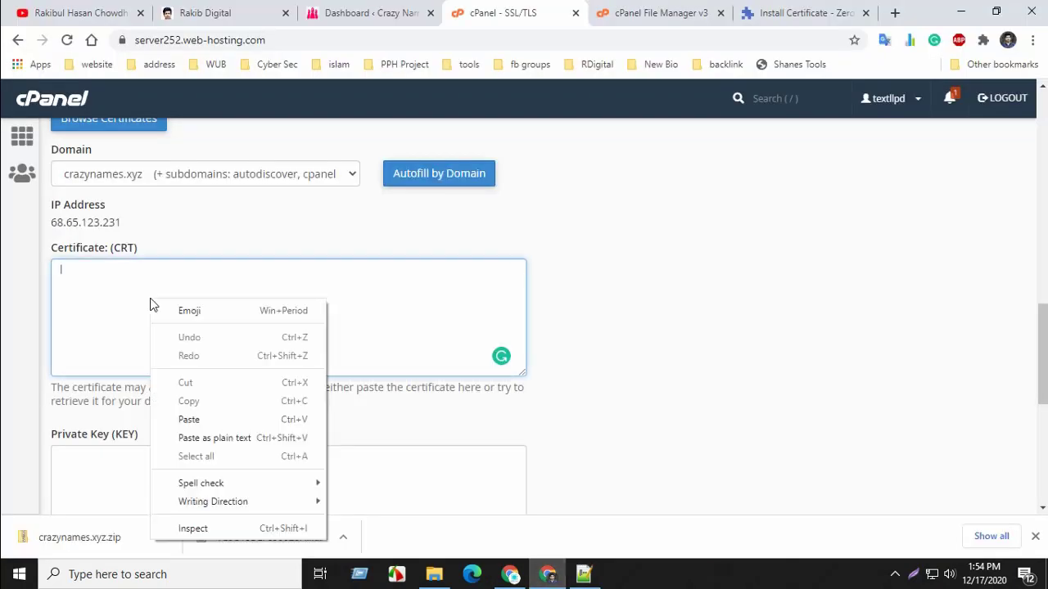
{"action": "left_click", "coordinate": [206, 420]}
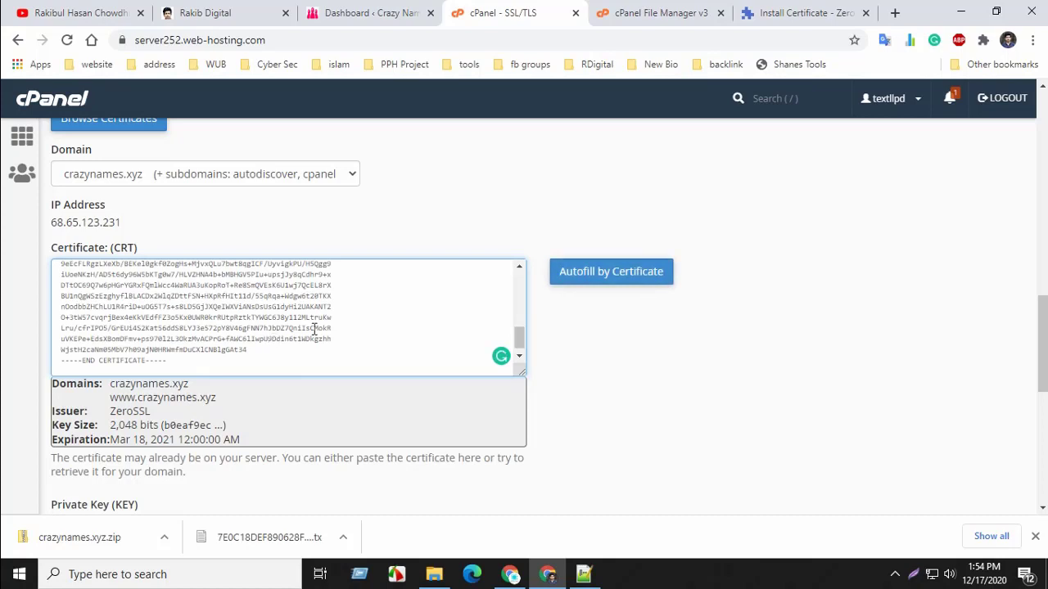
Step: Switch back to Notepad++ and open private.key from the crazynames.xyz folder
{"action": "scroll", "coordinate": [217, 352], "scroll_direction": "down", "scroll_amount": 3}
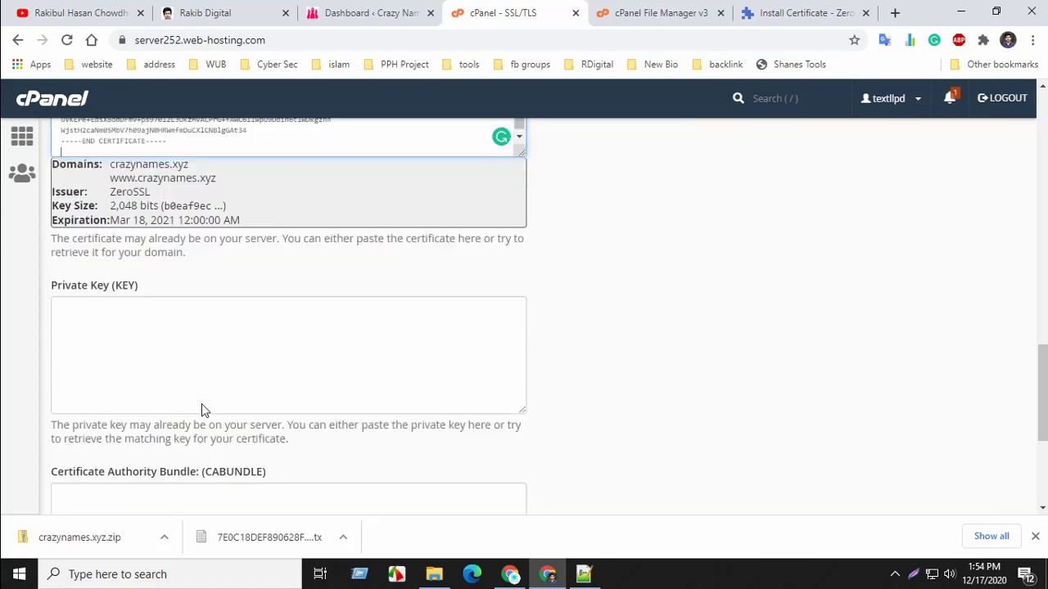
{"action": "left_click", "coordinate": [161, 325]}
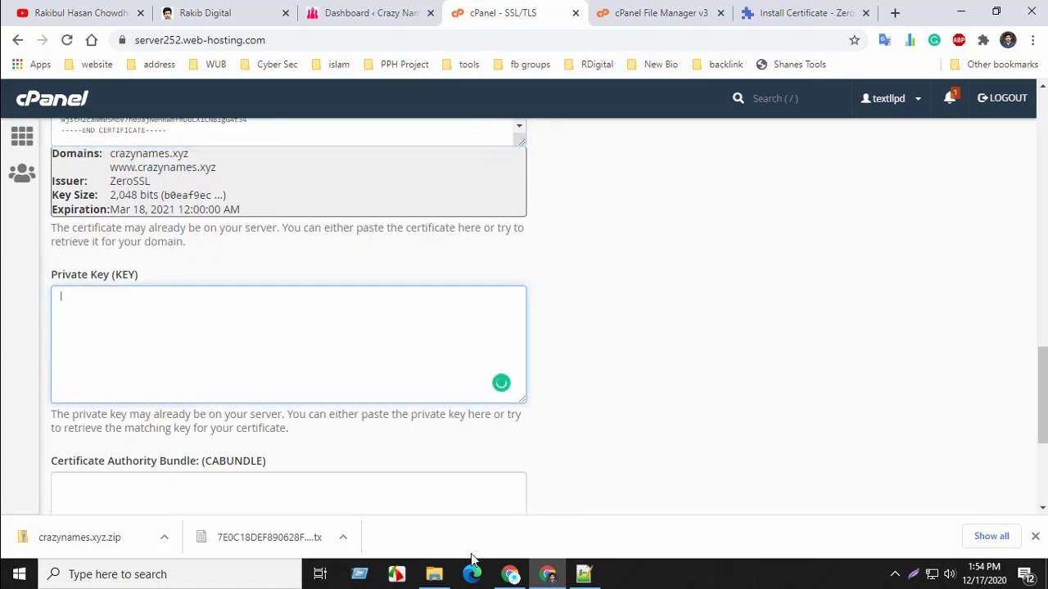
{"action": "left_click", "coordinate": [584, 574]}
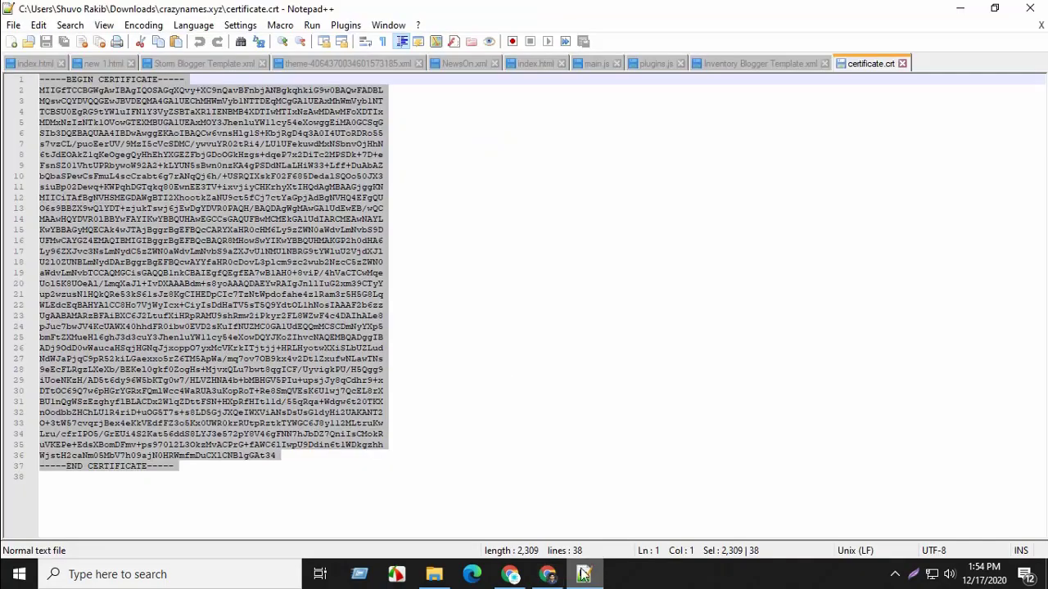
{"action": "left_click", "coordinate": [13, 24]}
{"action": "left_click", "coordinate": [68, 43]}
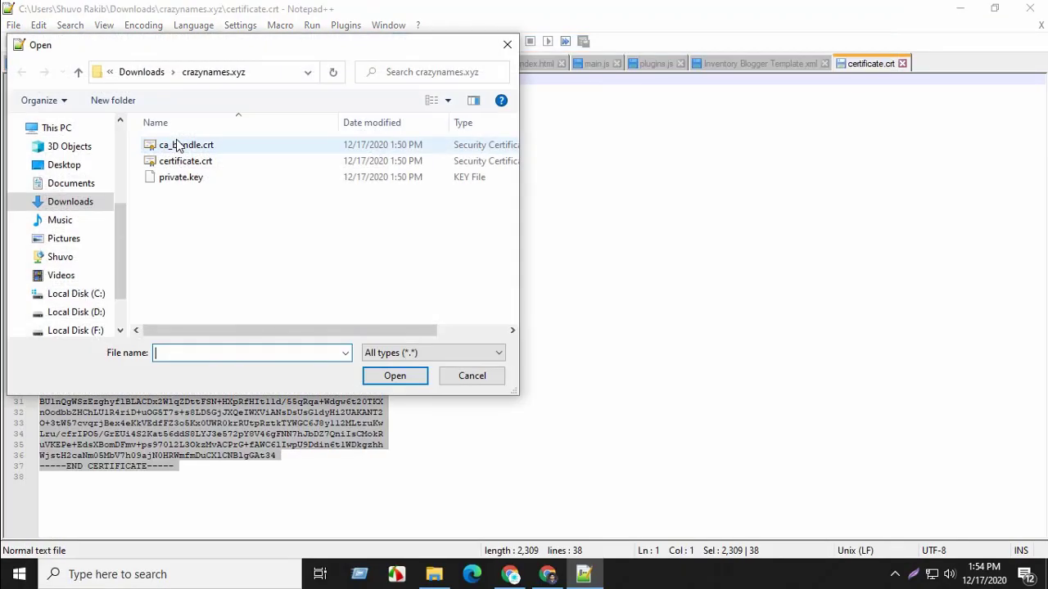
{"action": "double_click", "coordinate": [192, 178]}
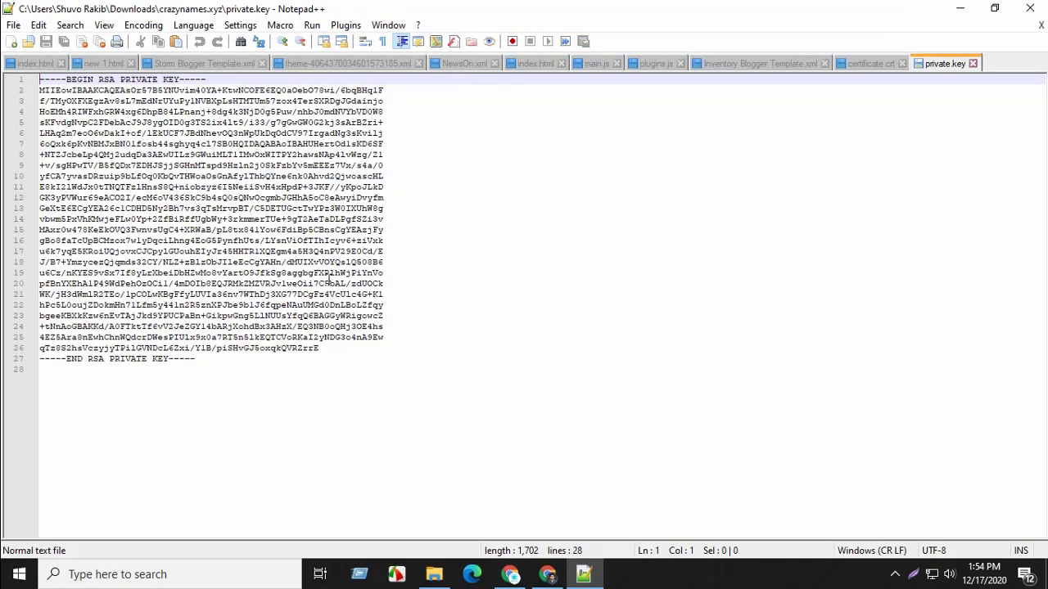
Step: Copy the entire private key text and paste it into the Private Key (KEY) field of the cPanel form
{"action": "key", "text": "ctrl+a"}
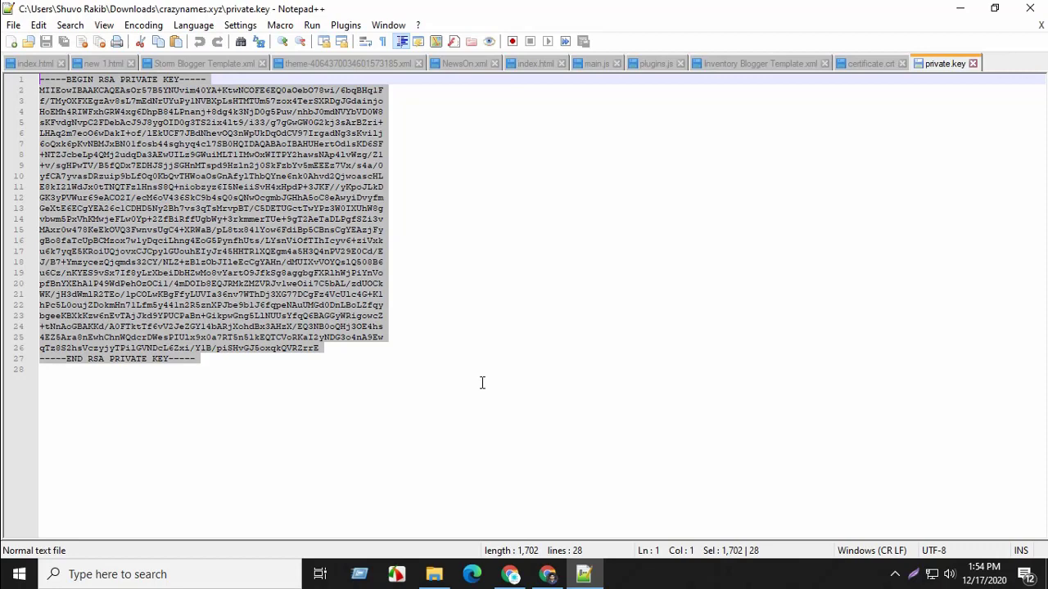
{"action": "left_click", "coordinate": [511, 573]}
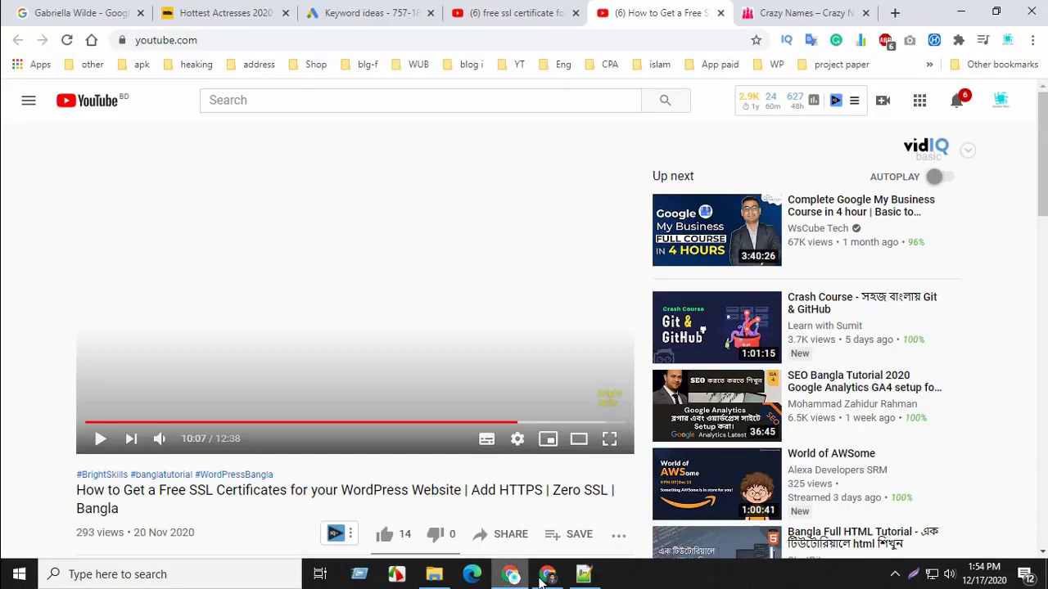
{"action": "left_click", "coordinate": [546, 574]}
{"action": "right_click", "coordinate": [218, 334]}
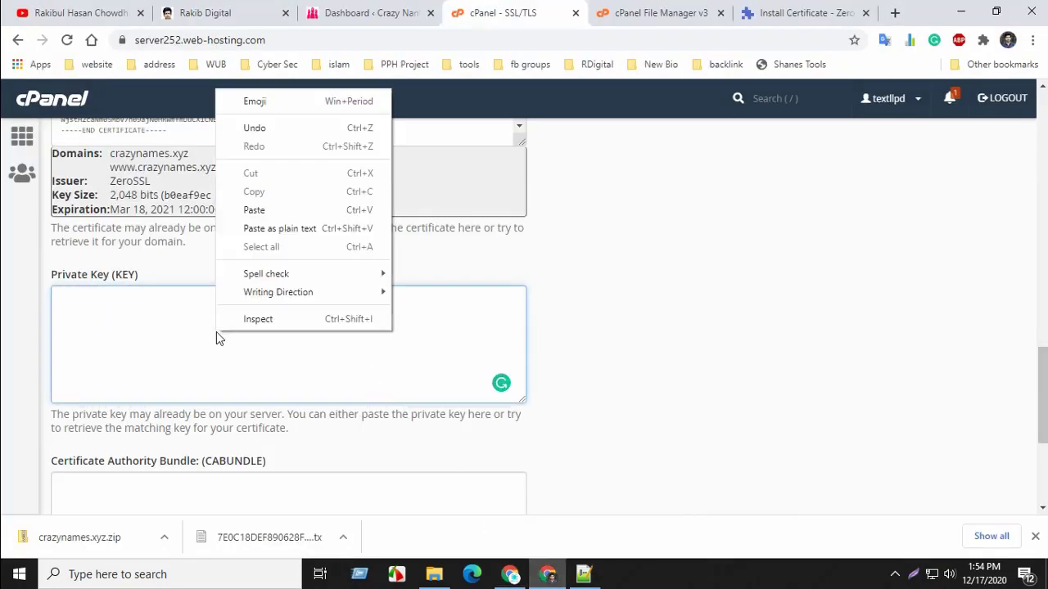
{"action": "left_click", "coordinate": [251, 208]}
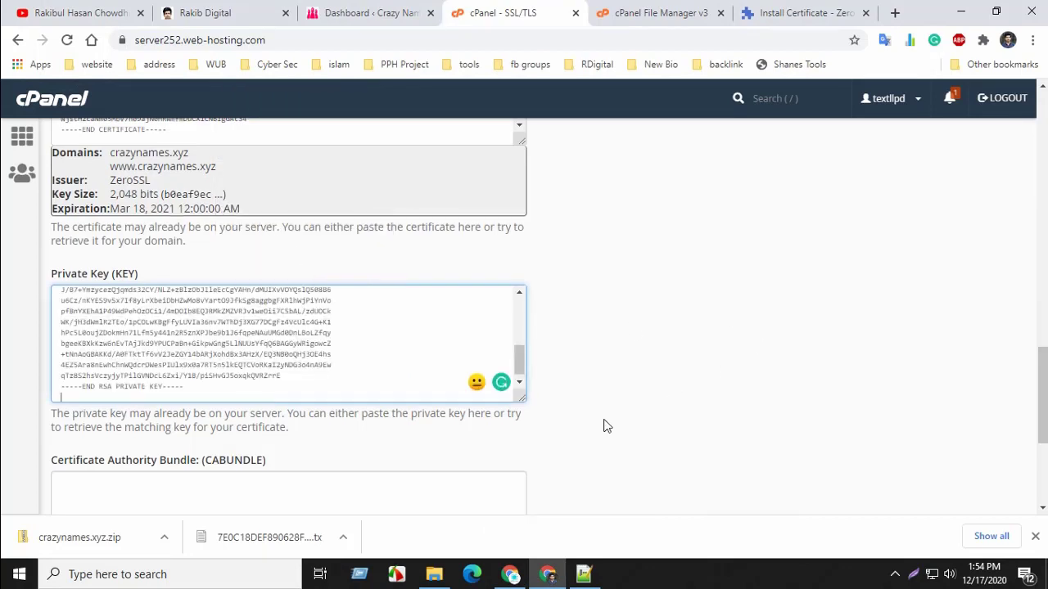
Step: Return to Notepad++ and open ca_bundle.crt from the crazynames.xyz folder
{"action": "scroll", "coordinate": [471, 372], "scroll_direction": "down", "scroll_amount": 2}
{"action": "left_click", "coordinate": [334, 360]}
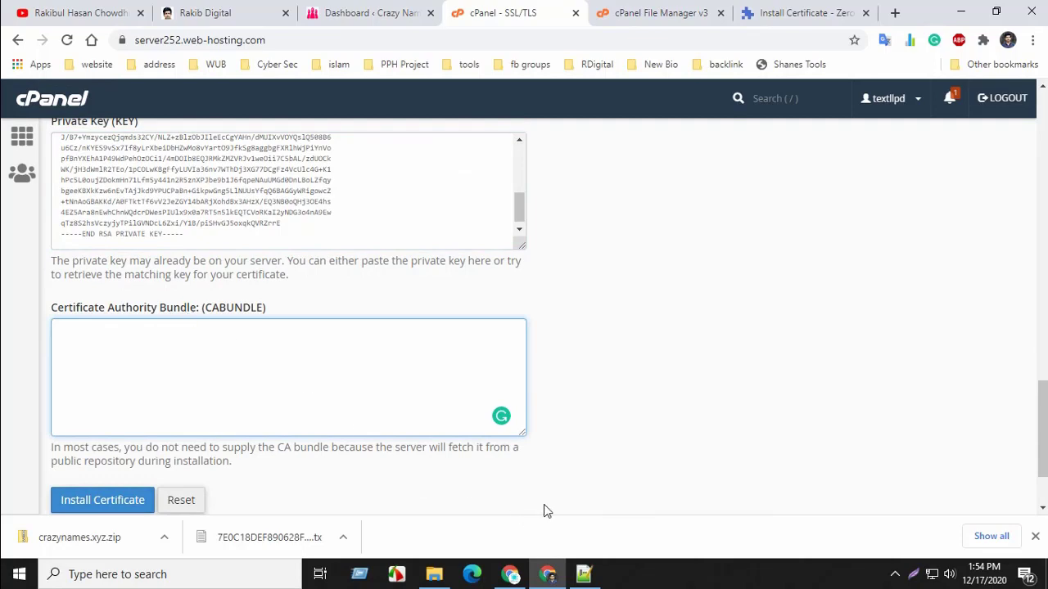
{"action": "left_click", "coordinate": [585, 574]}
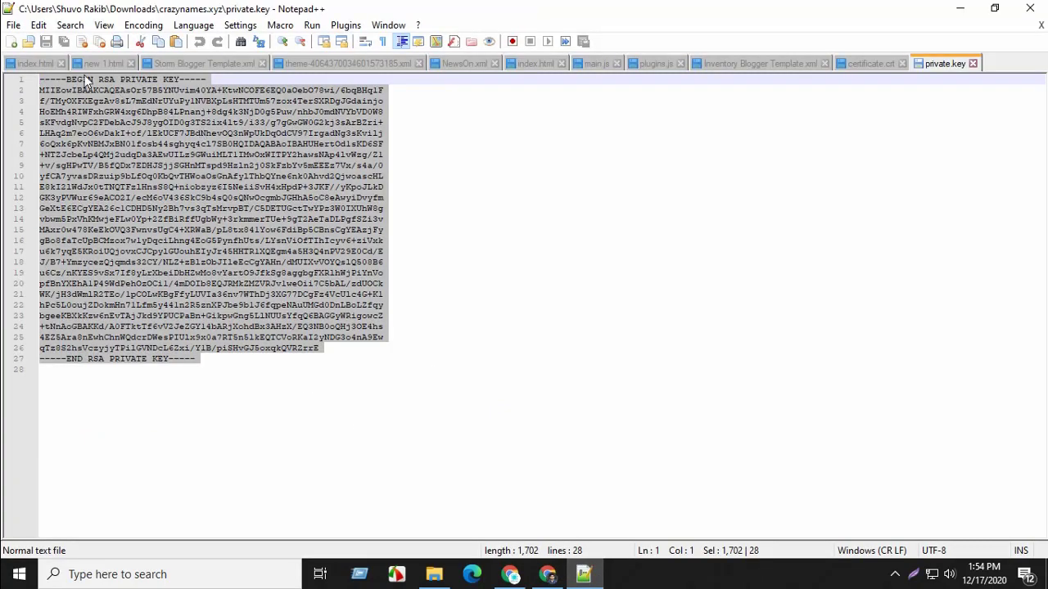
{"action": "left_click", "coordinate": [13, 24]}
{"action": "left_click", "coordinate": [51, 41]}
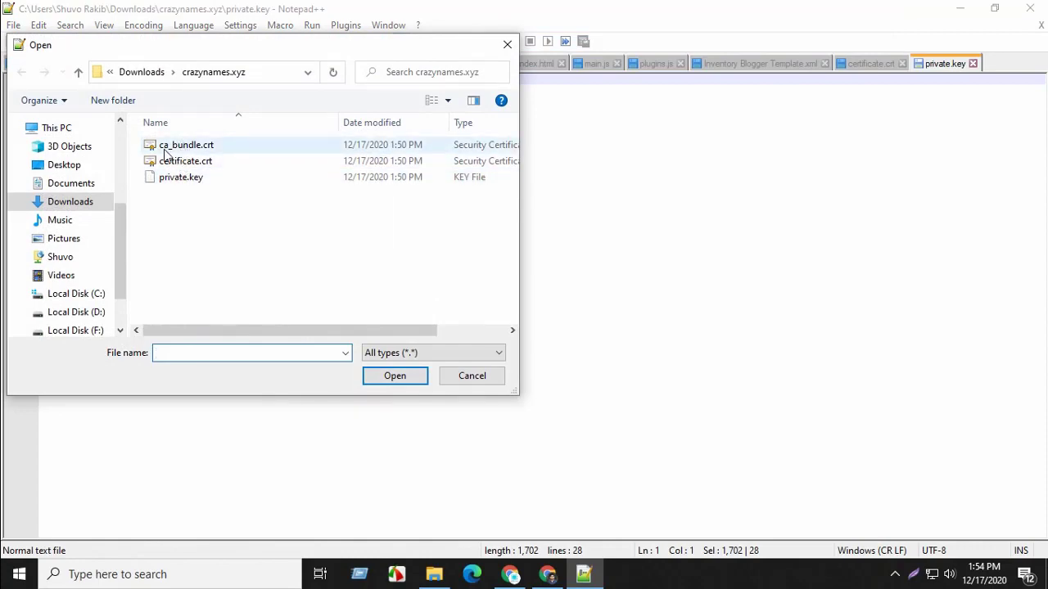
{"action": "double_click", "coordinate": [195, 147]}
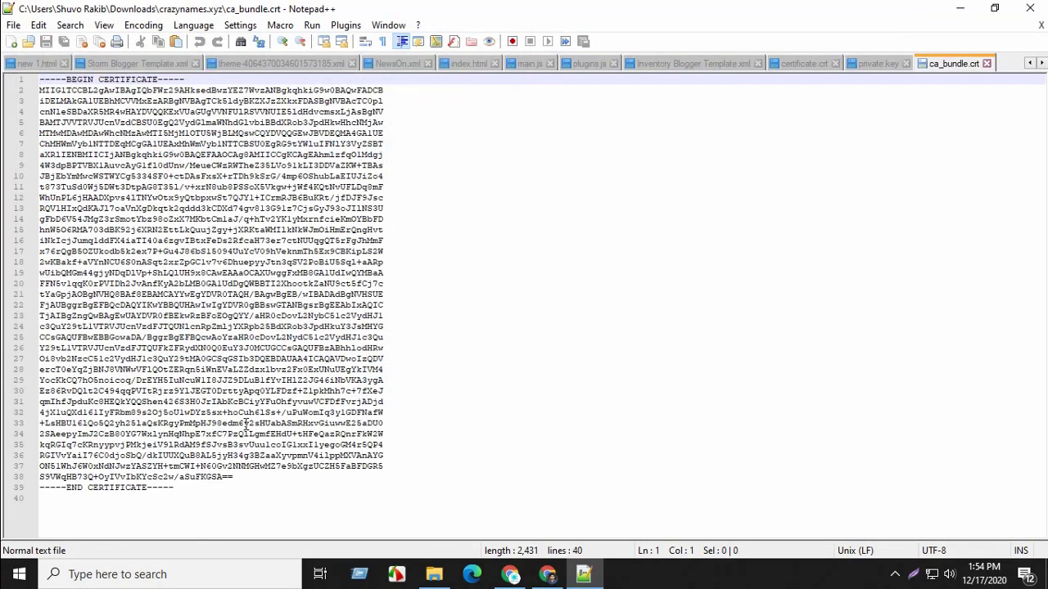
Step: Copy the entire text of ca_bundle.crt and paste it into the Certificate Authority Bundle (CABUNDLE) field in cPanel
{"action": "key", "text": "ctrl+a"}
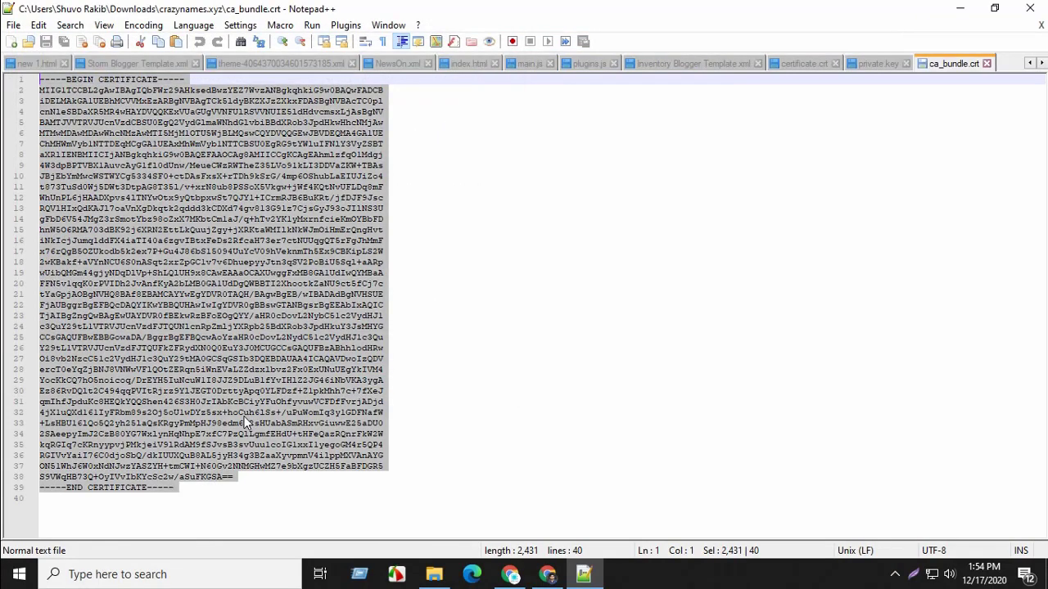
{"action": "left_click", "coordinate": [547, 574]}
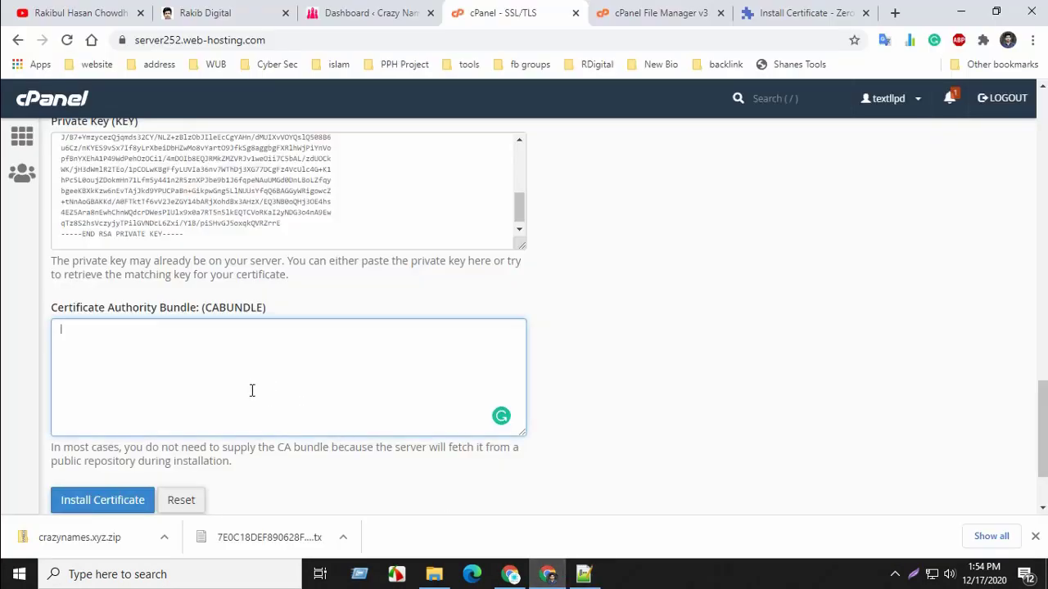
{"action": "right_click", "coordinate": [252, 391]}
{"action": "left_click", "coordinate": [282, 333]}
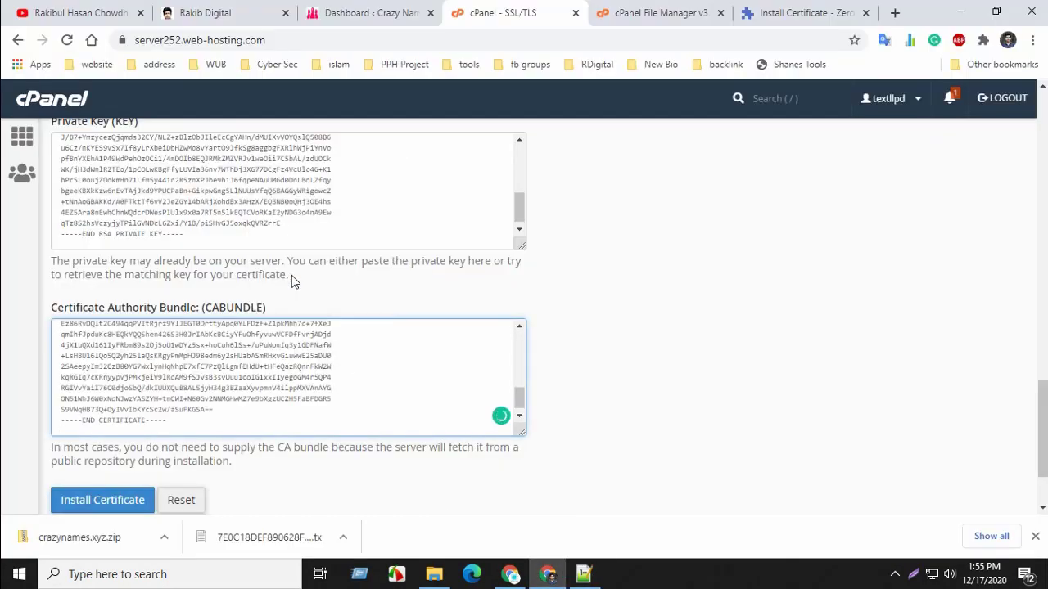
Step: Check the filled Certificate, Private Key and CA Bundle fields in the cPanel form against the files in the crazynames.xyz folder
{"action": "scroll", "coordinate": [225, 363], "scroll_direction": "up", "scroll_amount": 3}
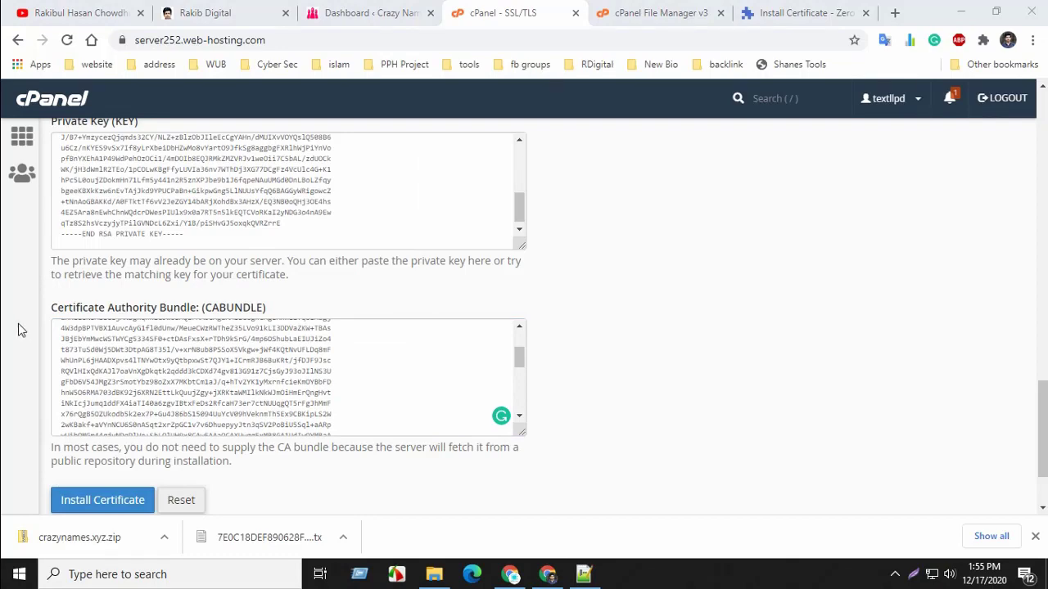
{"action": "scroll", "coordinate": [21, 329], "scroll_direction": "up", "scroll_amount": 7}
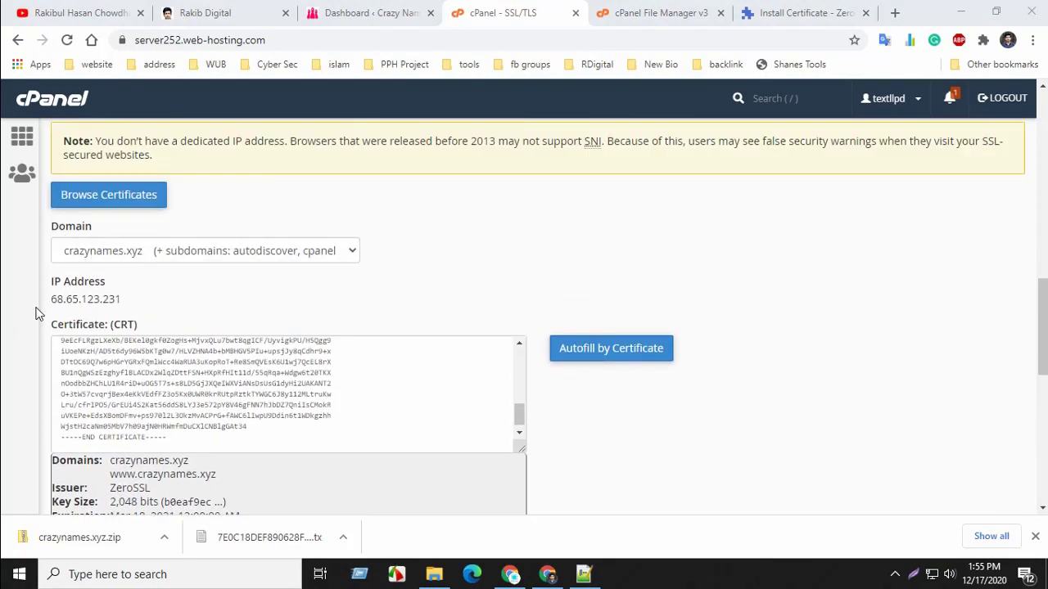
{"action": "scroll", "coordinate": [36, 314], "scroll_direction": "down", "scroll_amount": 2}
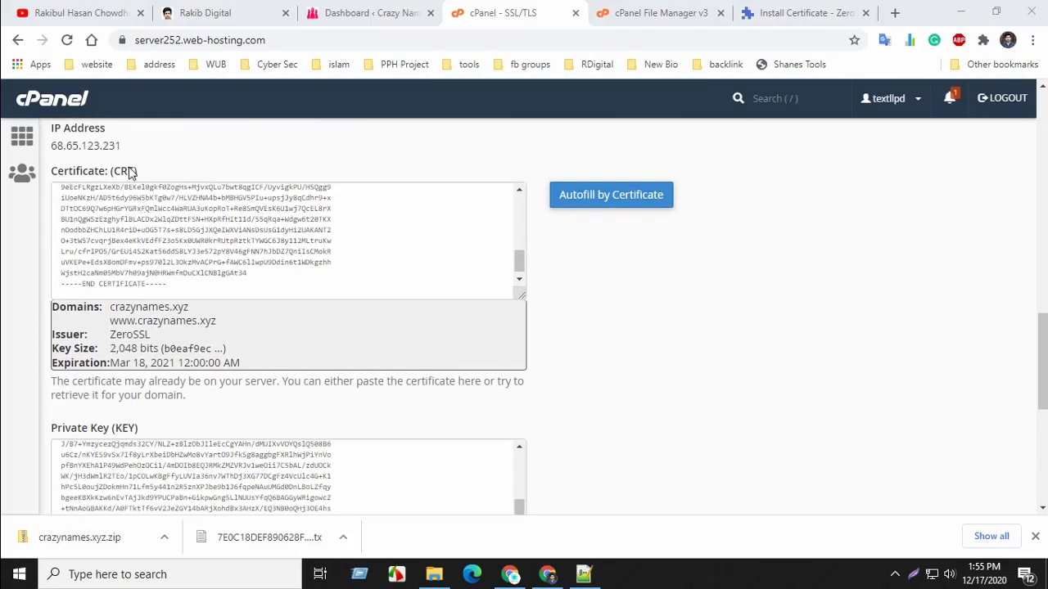
{"action": "left_click", "coordinate": [433, 574]}
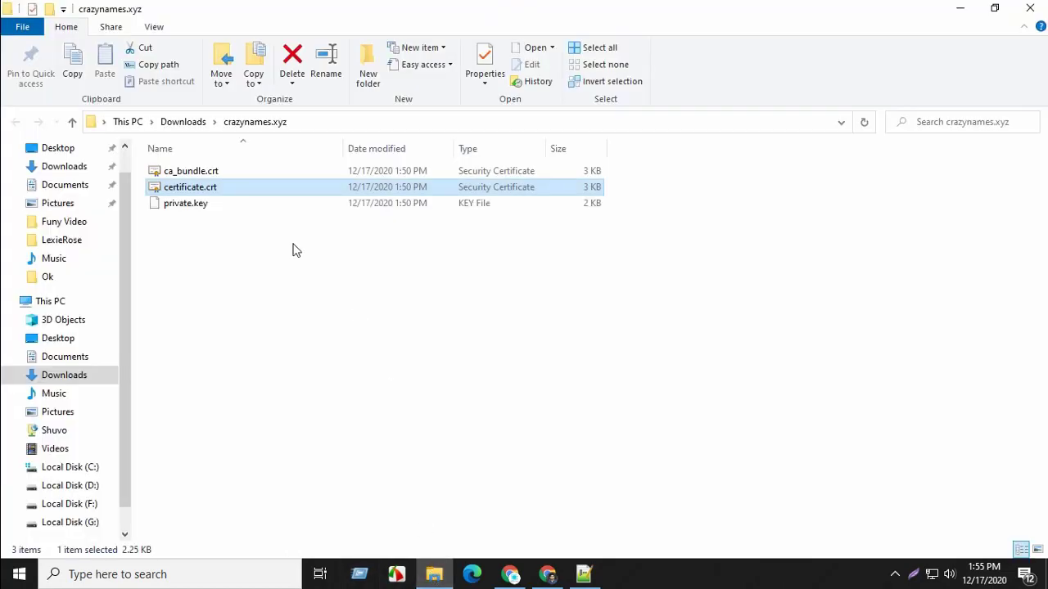
{"action": "left_click", "coordinate": [194, 172]}
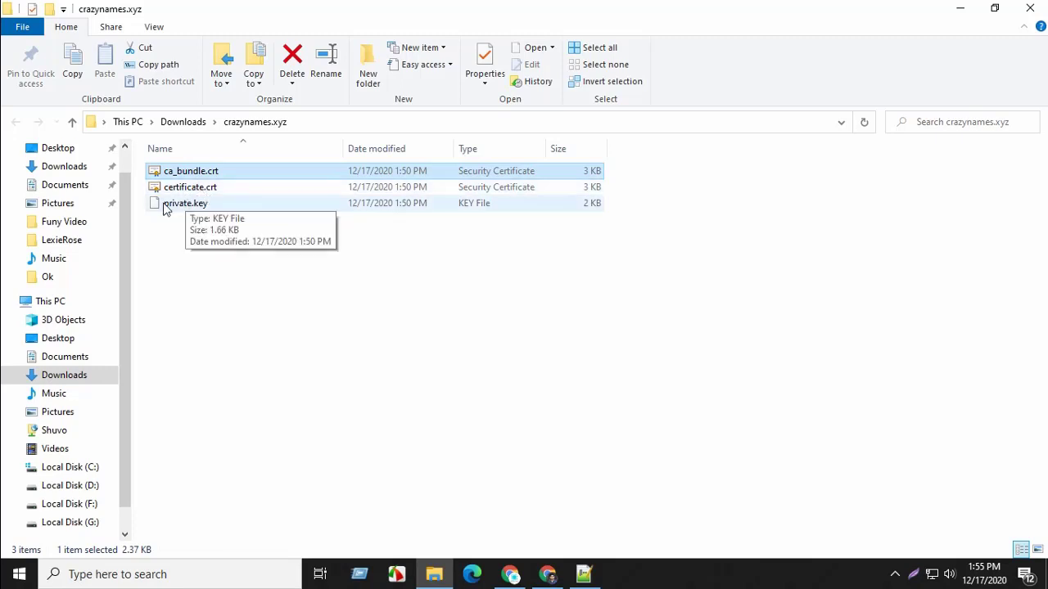
{"action": "left_click", "coordinate": [960, 9]}
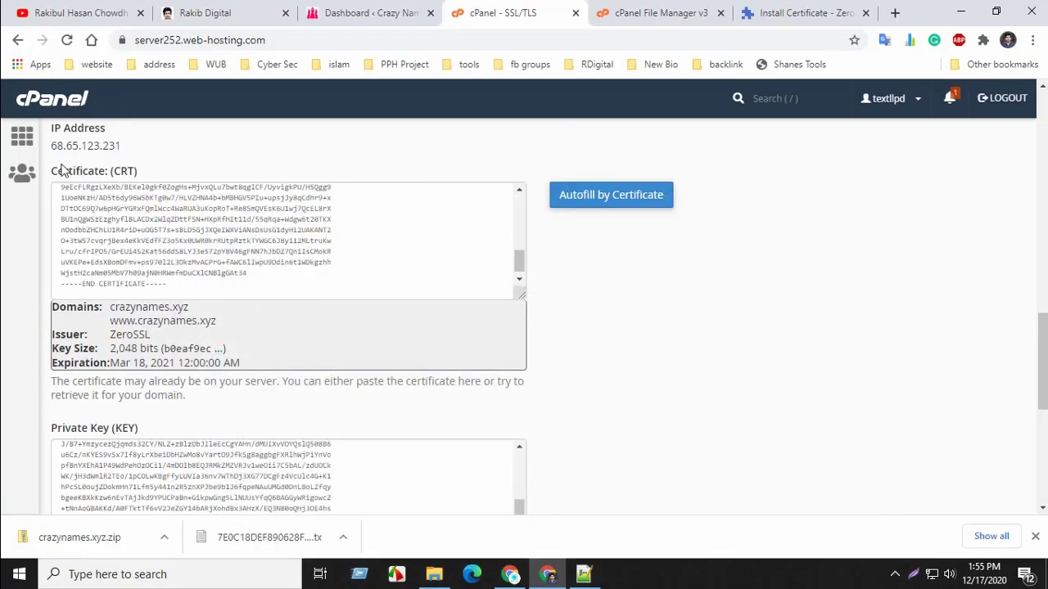
{"action": "left_click", "coordinate": [135, 219]}
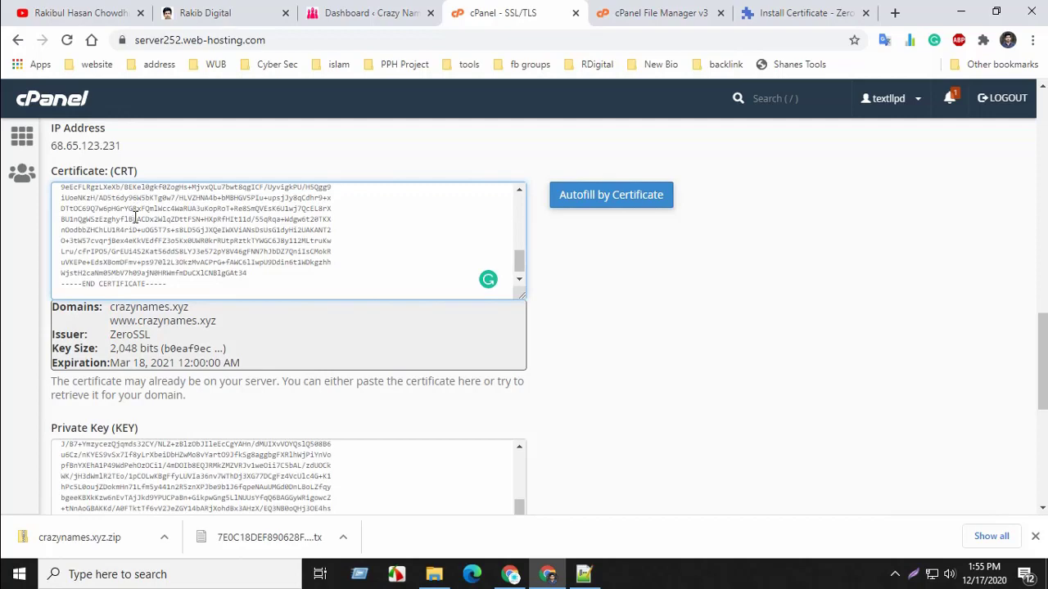
{"action": "scroll", "coordinate": [125, 382], "scroll_direction": "down", "scroll_amount": 1}
{"action": "scroll", "coordinate": [38, 317], "scroll_direction": "down", "scroll_amount": 2}
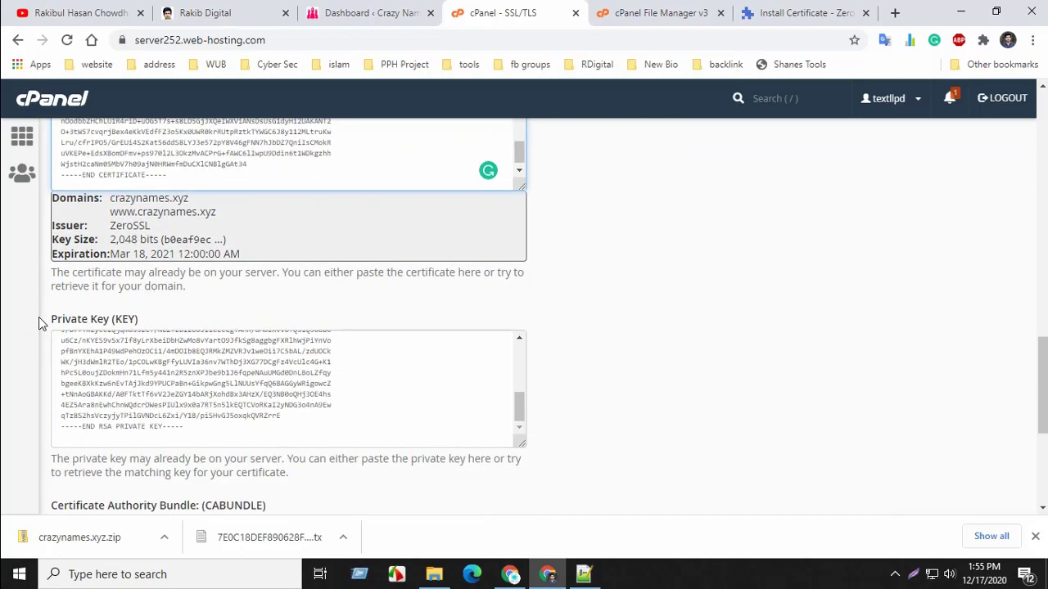
{"action": "left_click", "coordinate": [170, 233]}
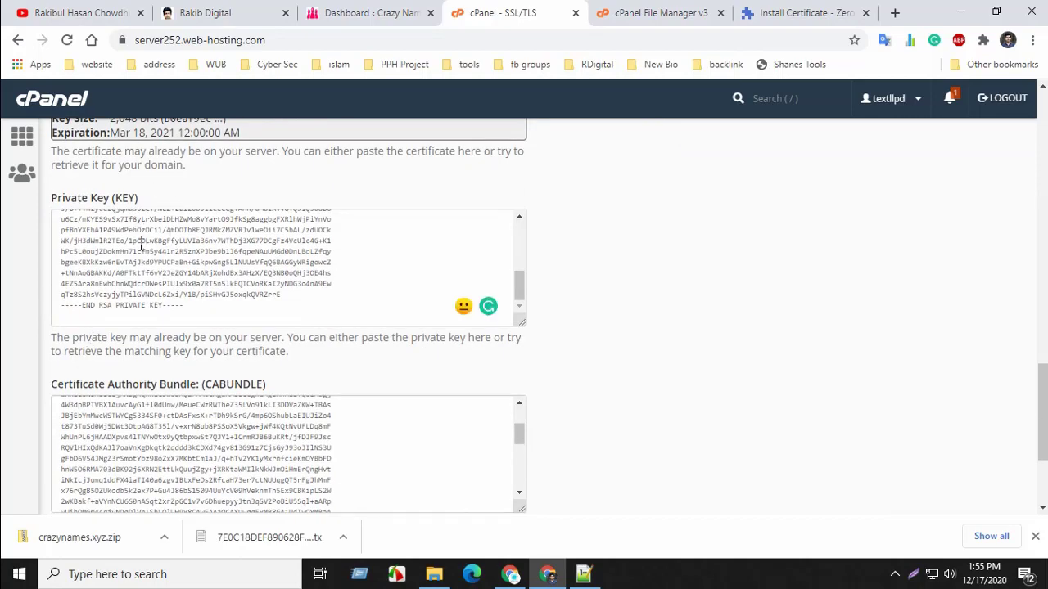
{"action": "scroll", "coordinate": [32, 368], "scroll_direction": "down", "scroll_amount": 1}
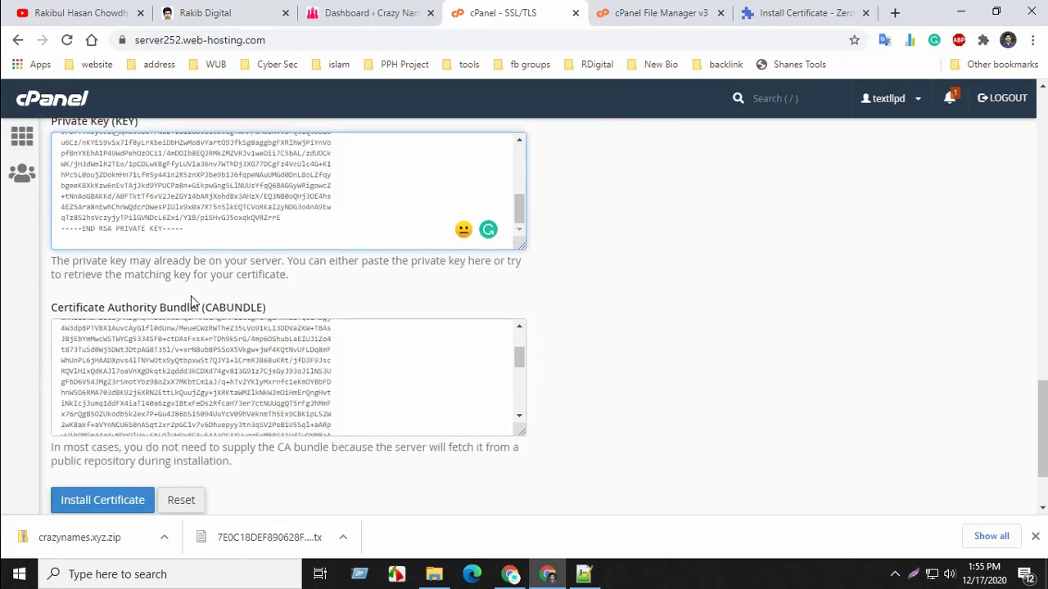
{"action": "left_click", "coordinate": [169, 379]}
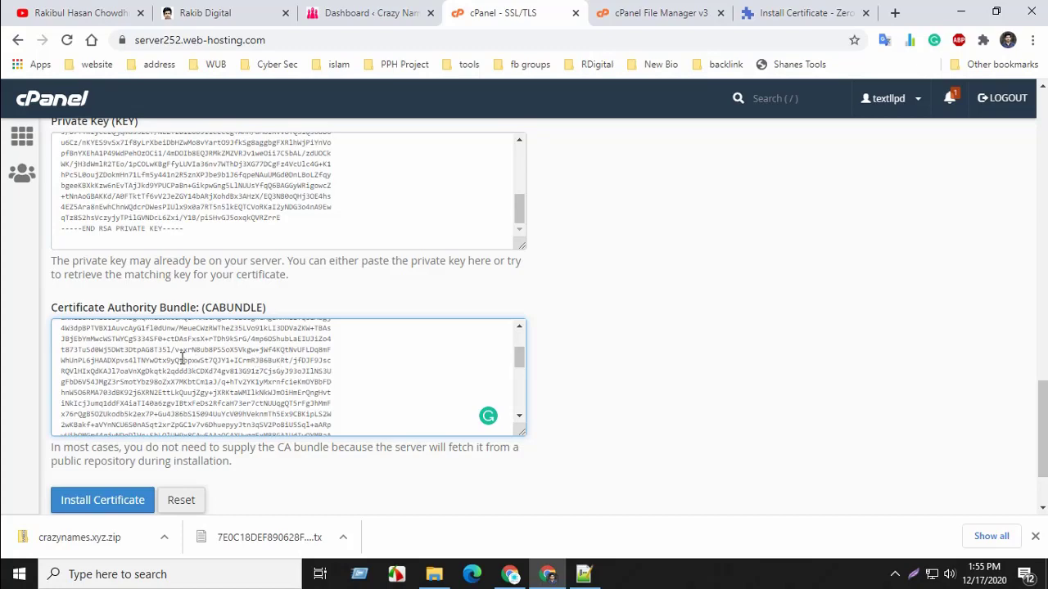
Step: Install the certificate for crazynames.xyz from the completed cPanel form and acknowledge the update notice
{"action": "scroll", "coordinate": [299, 487], "scroll_direction": "down", "scroll_amount": 1}
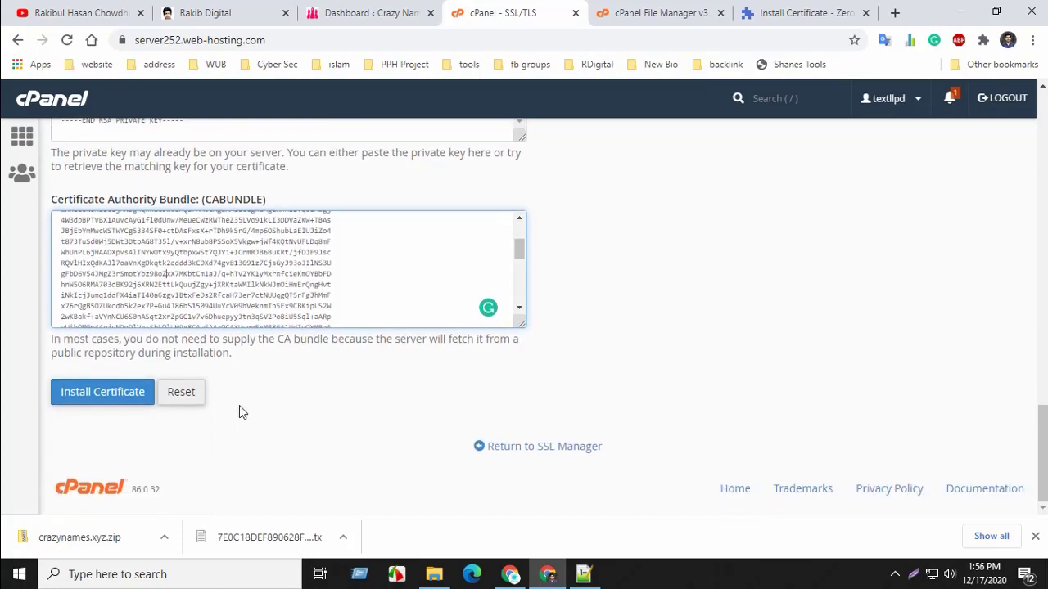
{"action": "left_click", "coordinate": [96, 394]}
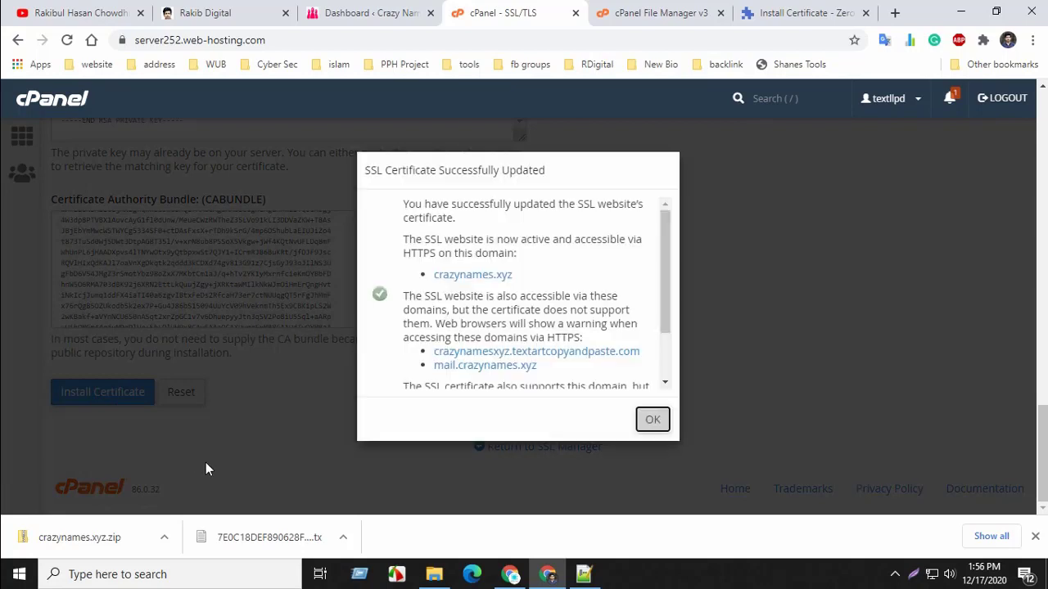
{"action": "scroll", "coordinate": [433, 317], "scroll_direction": "down", "scroll_amount": 1}
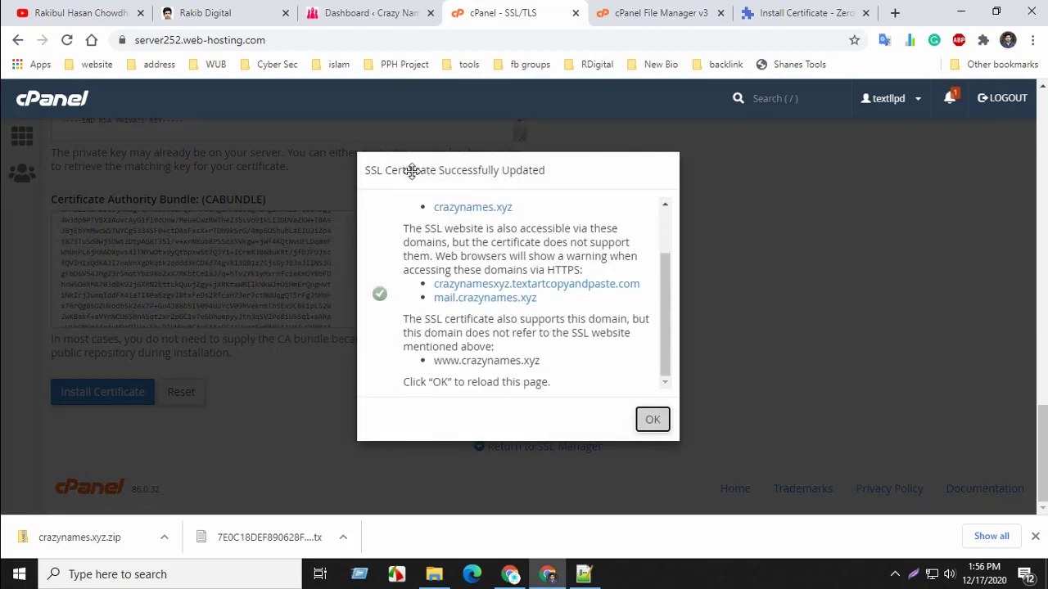
{"action": "left_click", "coordinate": [652, 420]}
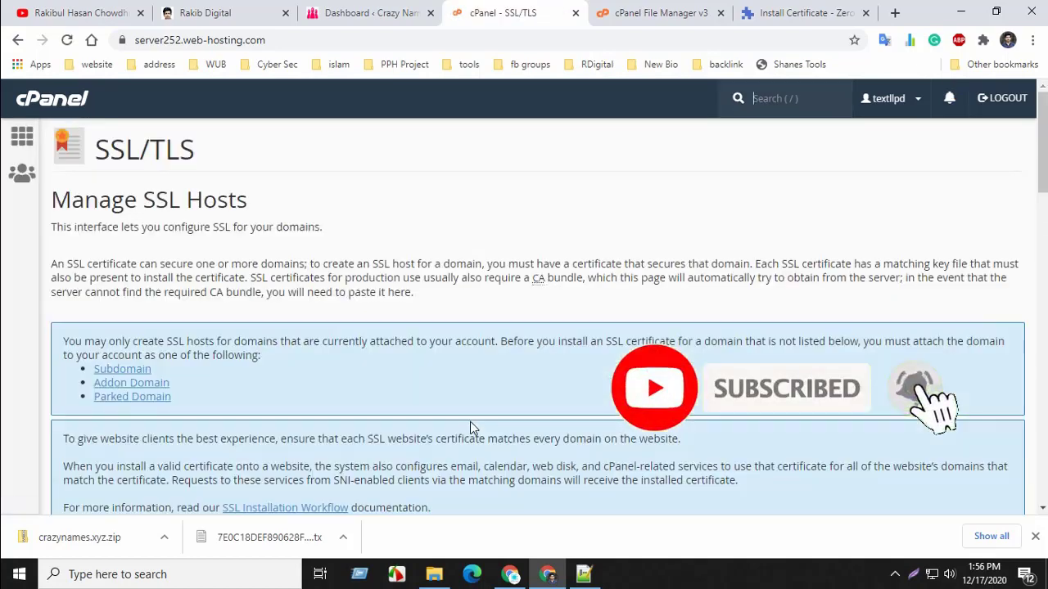
{"action": "scroll", "coordinate": [334, 433], "scroll_direction": "down", "scroll_amount": 3}
{"action": "scroll", "coordinate": [334, 433], "scroll_direction": "up", "scroll_amount": 1}
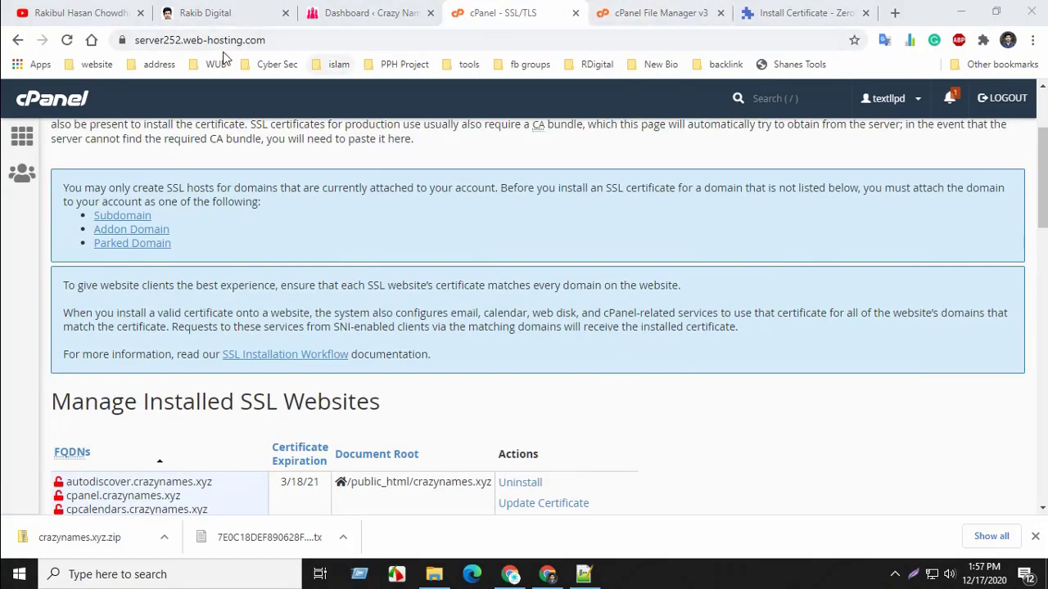
Step: Load crazynames.xyz in a new browser tab and view its connection security details
{"action": "left_click", "coordinate": [362, 13]}
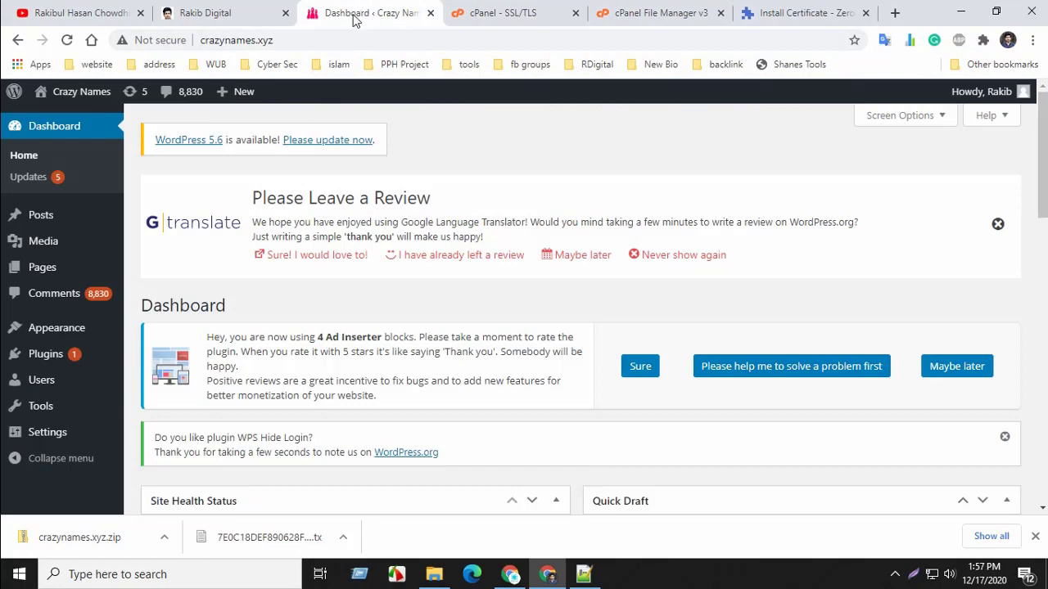
{"action": "left_click", "coordinate": [893, 12]}
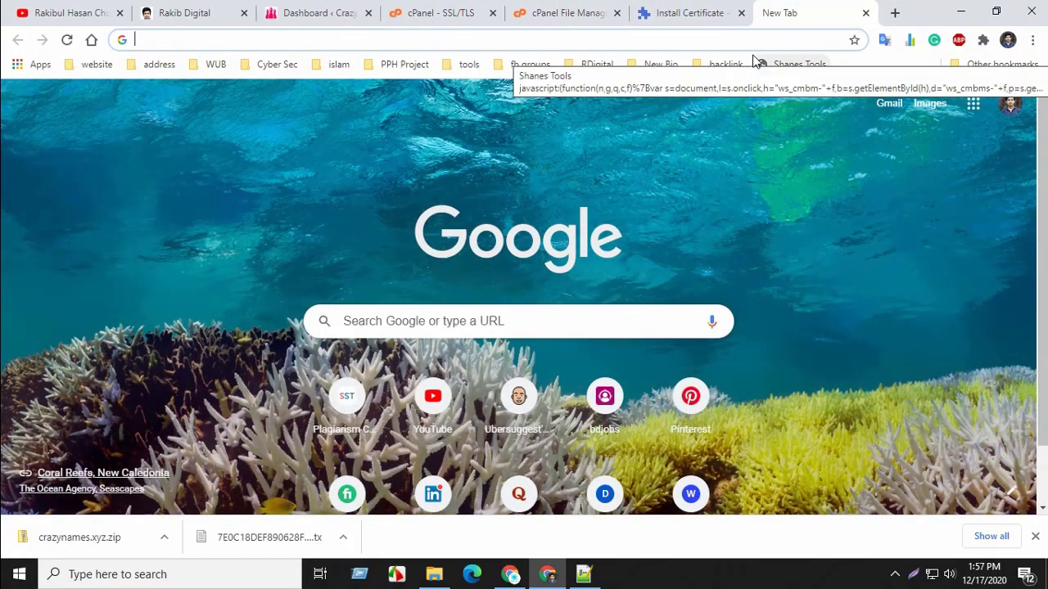
{"action": "type", "text": "c"}
{"action": "key", "text": "Return"}
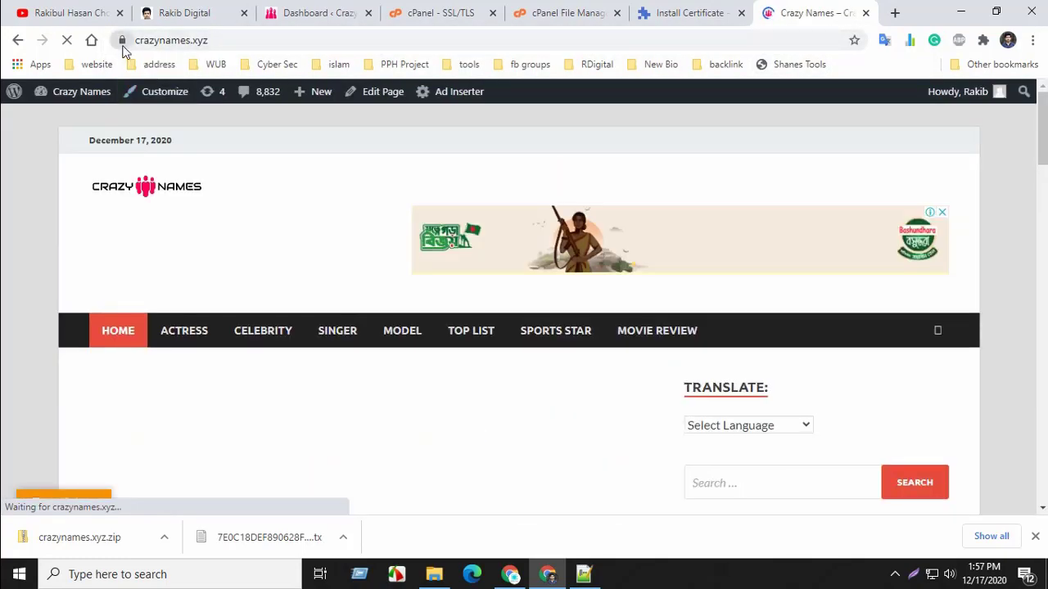
{"action": "left_click", "coordinate": [122, 40]}
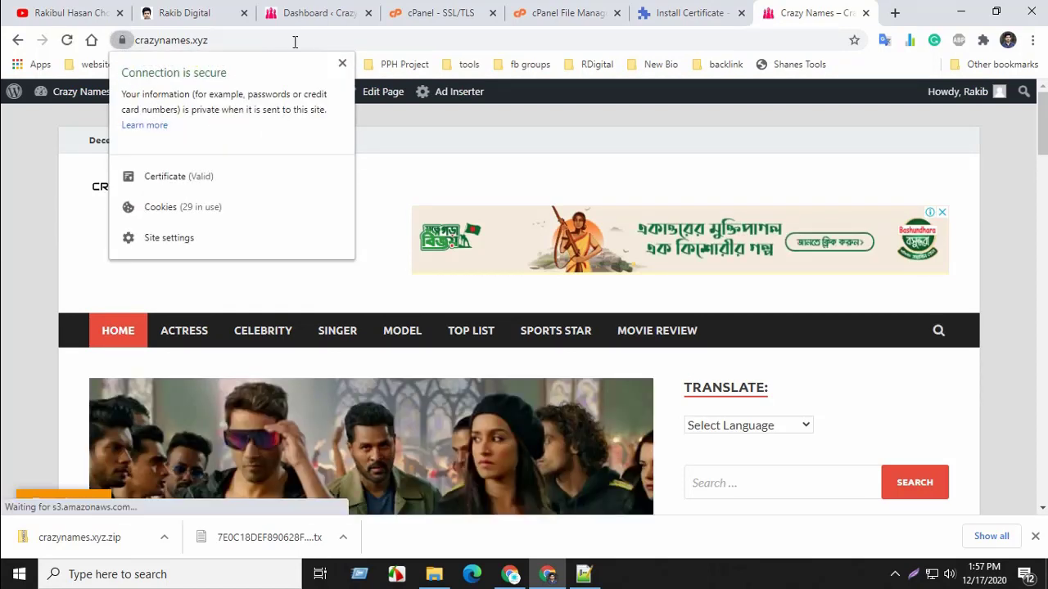
Step: Compare the connection security details and full address of the WordPress dashboard with those of the crazynames.xyz home page
{"action": "left_click", "coordinate": [301, 11]}
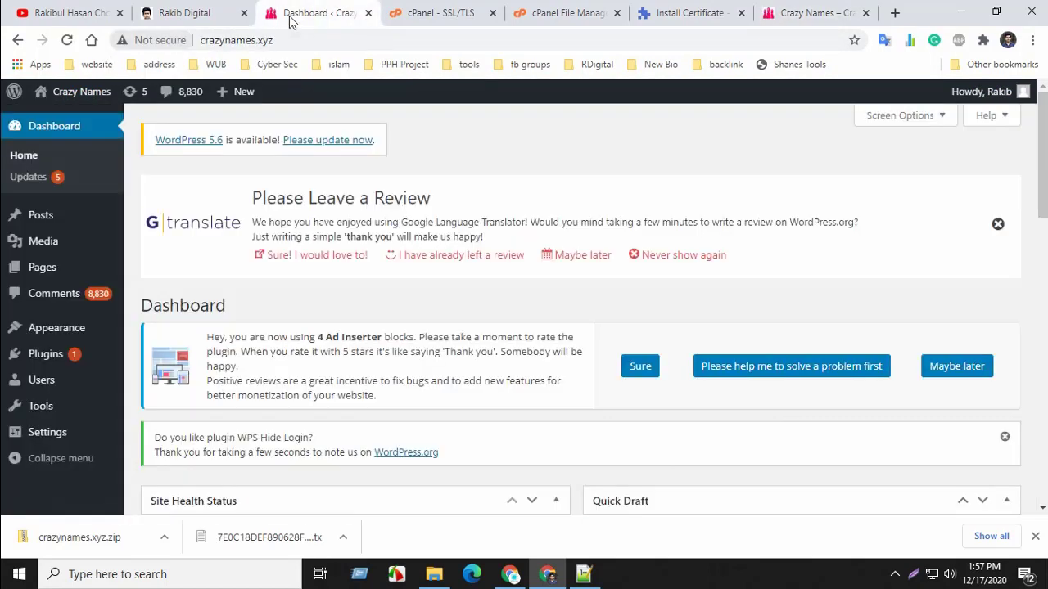
{"action": "left_click", "coordinate": [141, 40]}
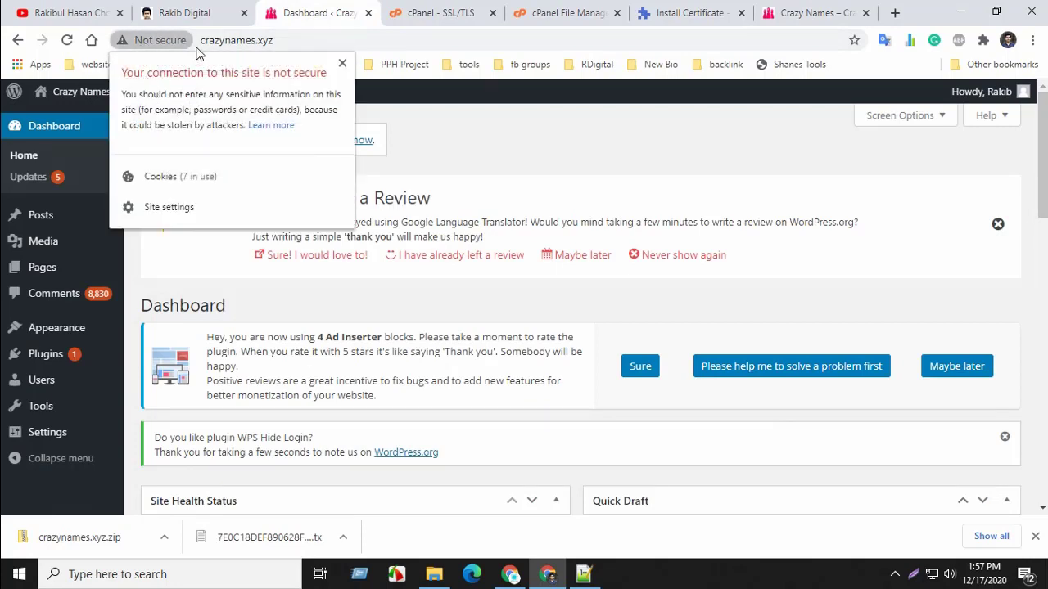
{"action": "left_click", "coordinate": [154, 39]}
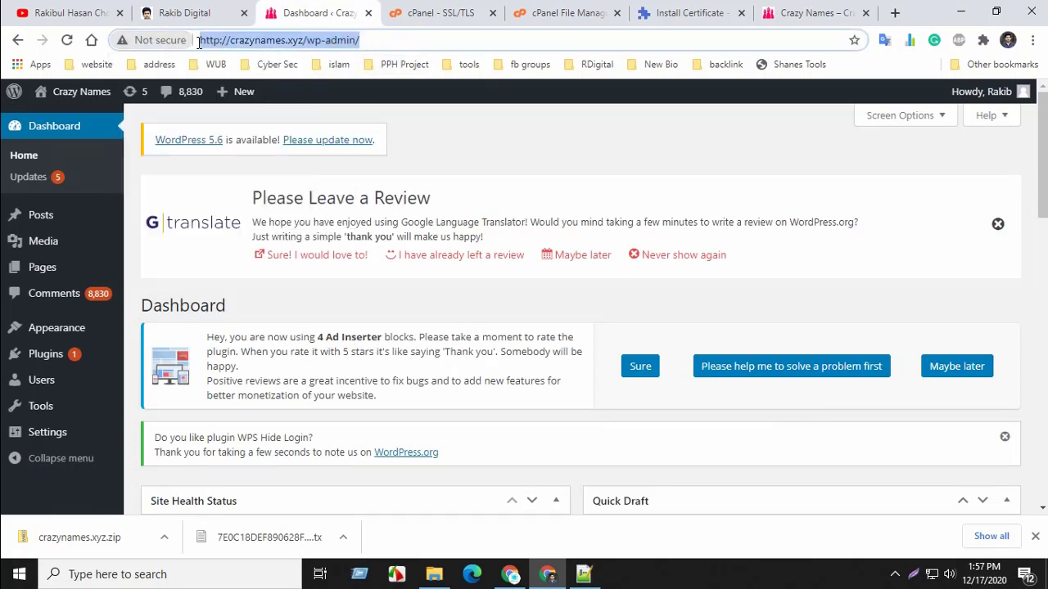
{"action": "left_click", "coordinate": [154, 39]}
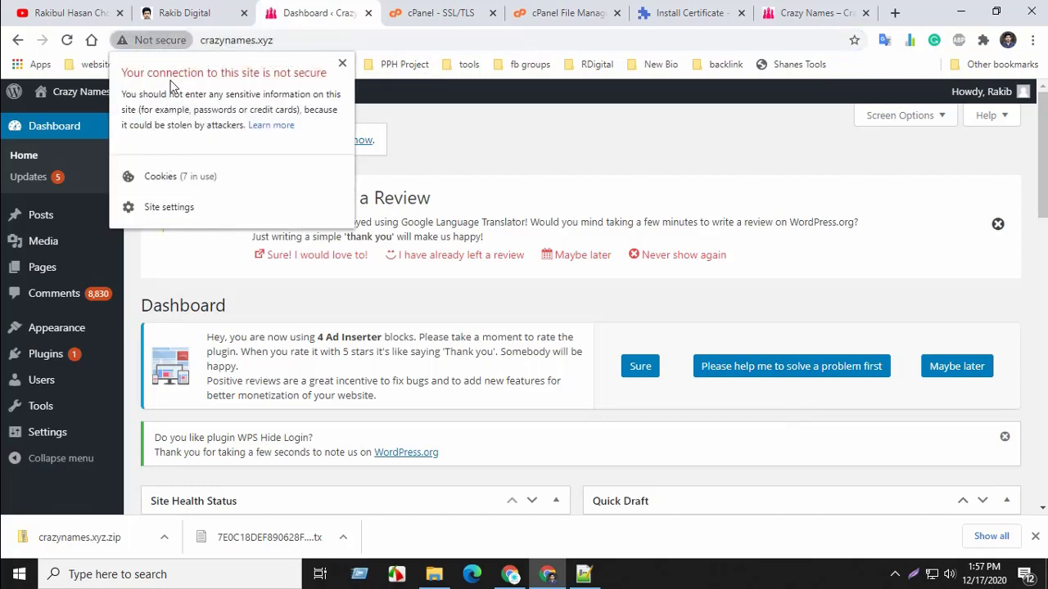
{"action": "left_click", "coordinate": [779, 16]}
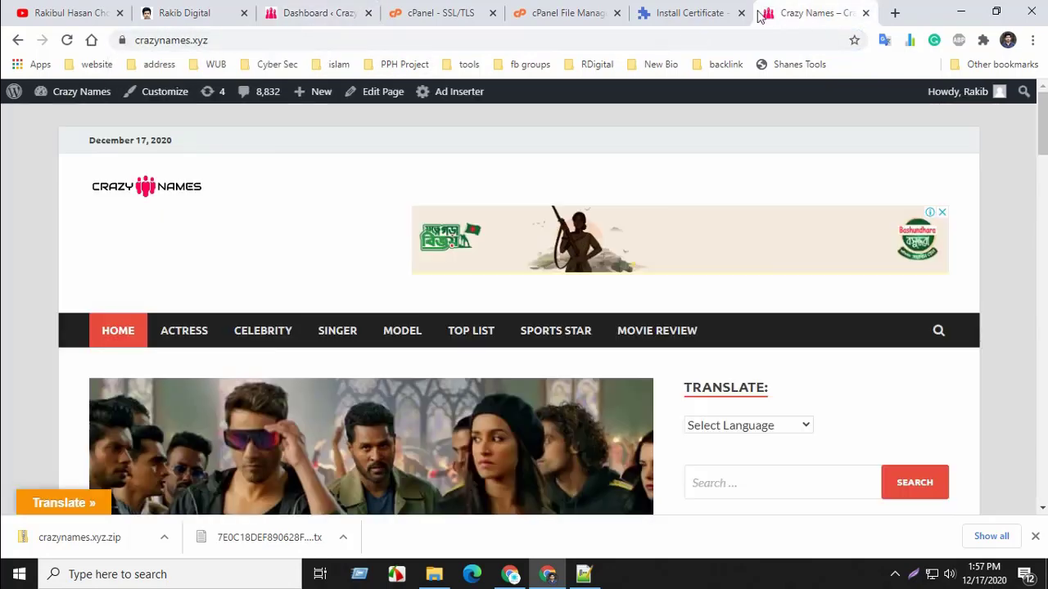
{"action": "left_click", "coordinate": [122, 39]}
{"action": "left_click", "coordinate": [436, 41]}
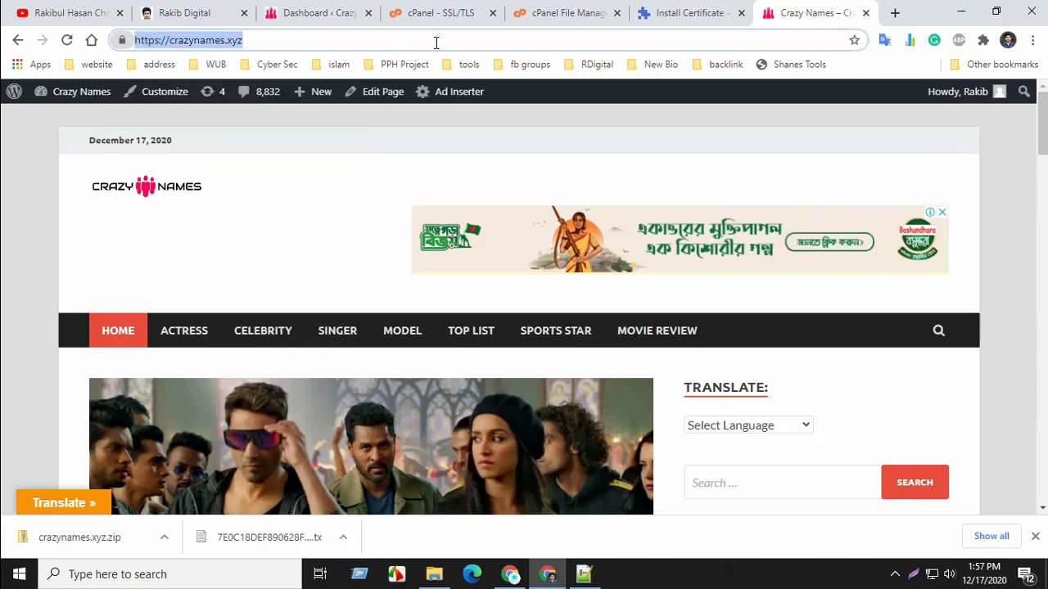
Step: Switch to the ZeroSSL page and open the Certificates list to review the issued crazynames.xyz certificate
{"action": "left_click", "coordinate": [651, 13]}
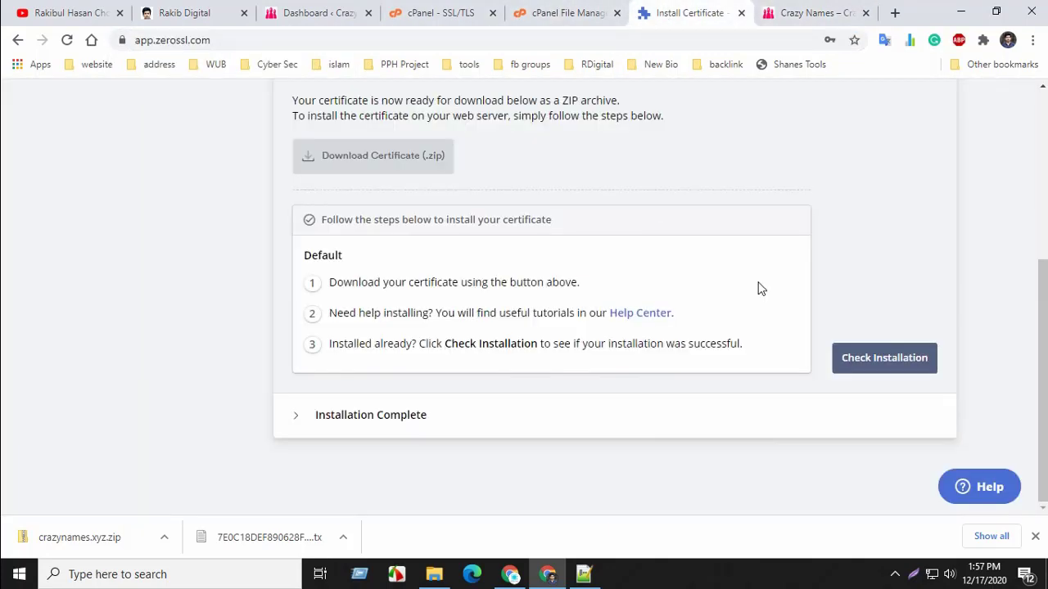
{"action": "scroll", "coordinate": [801, 379], "scroll_direction": "up", "scroll_amount": 4}
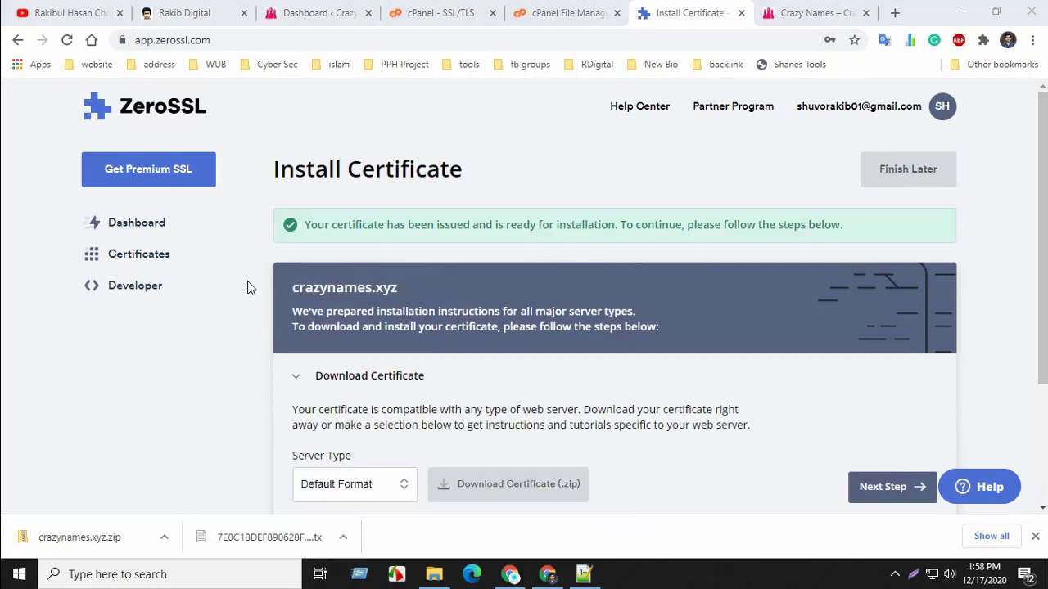
{"action": "scroll", "coordinate": [248, 288], "scroll_direction": "down", "scroll_amount": 3}
{"action": "scroll", "coordinate": [246, 286], "scroll_direction": "up", "scroll_amount": 3}
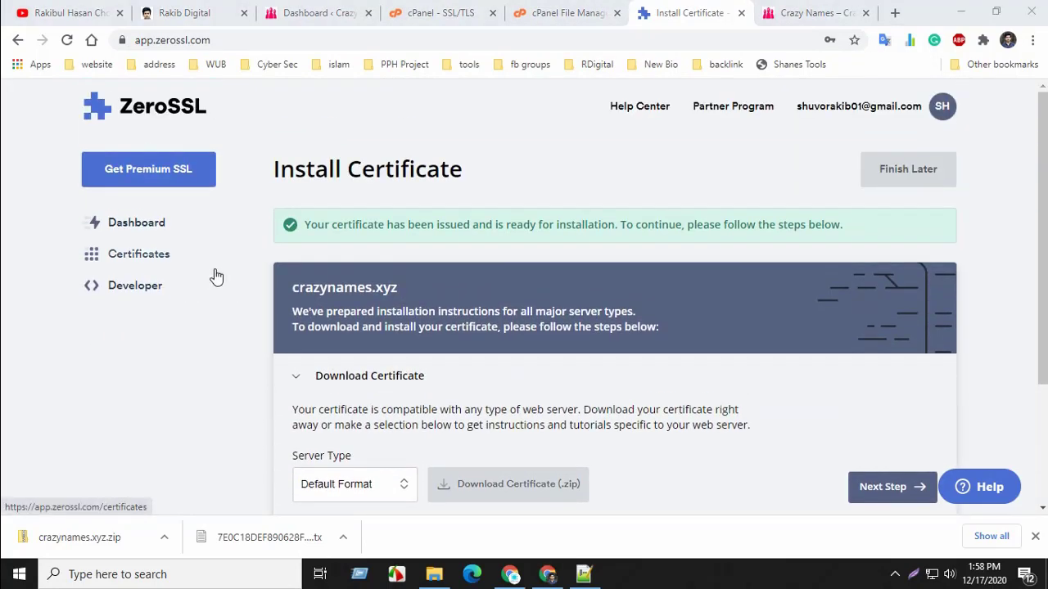
{"action": "left_click", "coordinate": [140, 256]}
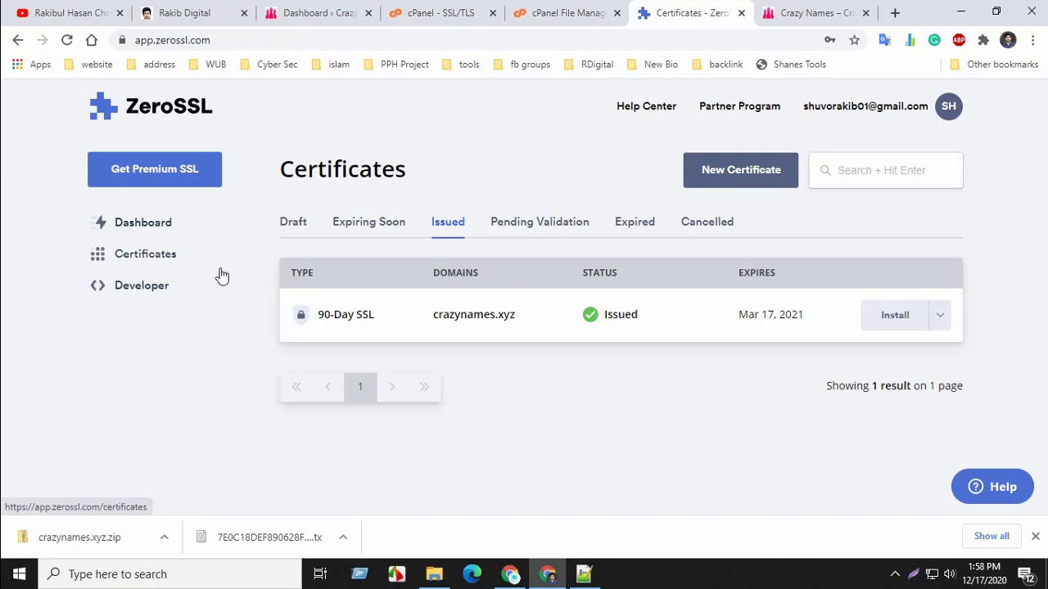
{"action": "left_click", "coordinate": [154, 260]}
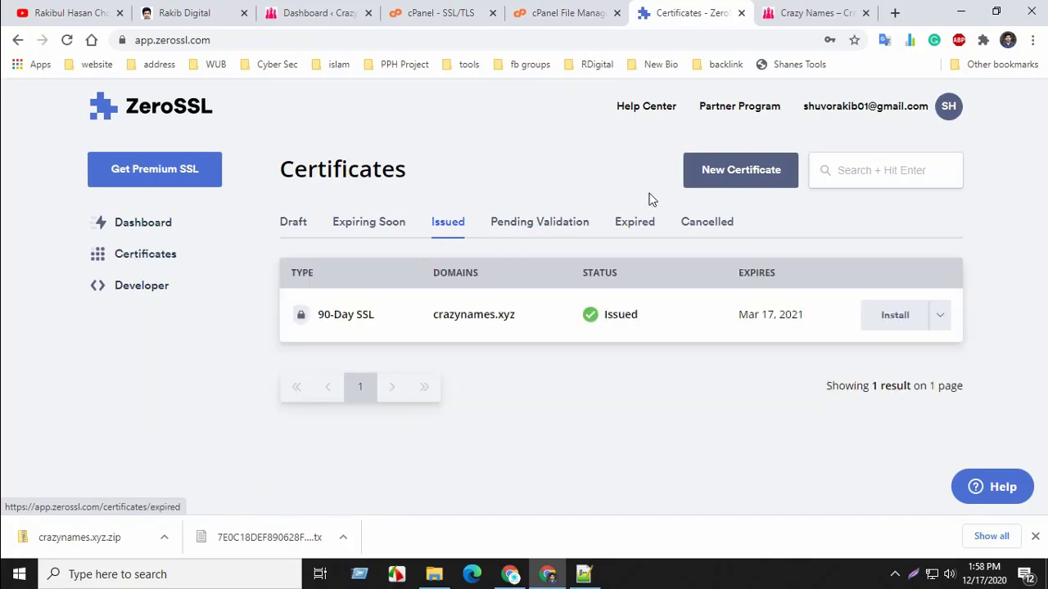